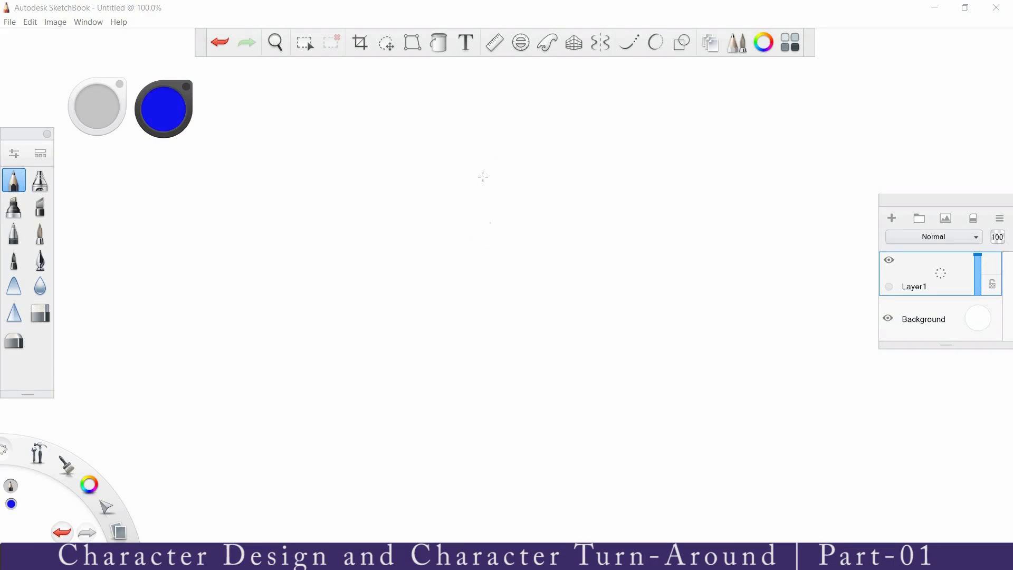
Step: Rough-sketch in blue the head of a three-quarter-view man, with the ear, nose, eyes and smile
{"action": "mouse_move", "coordinate": [484, 154]}
{"action": "left_mouse_down"}
{"action": "mouse_move", "coordinate": [484, 211]}
{"action": "mouse_move", "coordinate": [543, 150]}
{"action": "mouse_move", "coordinate": [558, 191]}
{"action": "mouse_move", "coordinate": [538, 250]}
{"action": "left_mouse_up"}
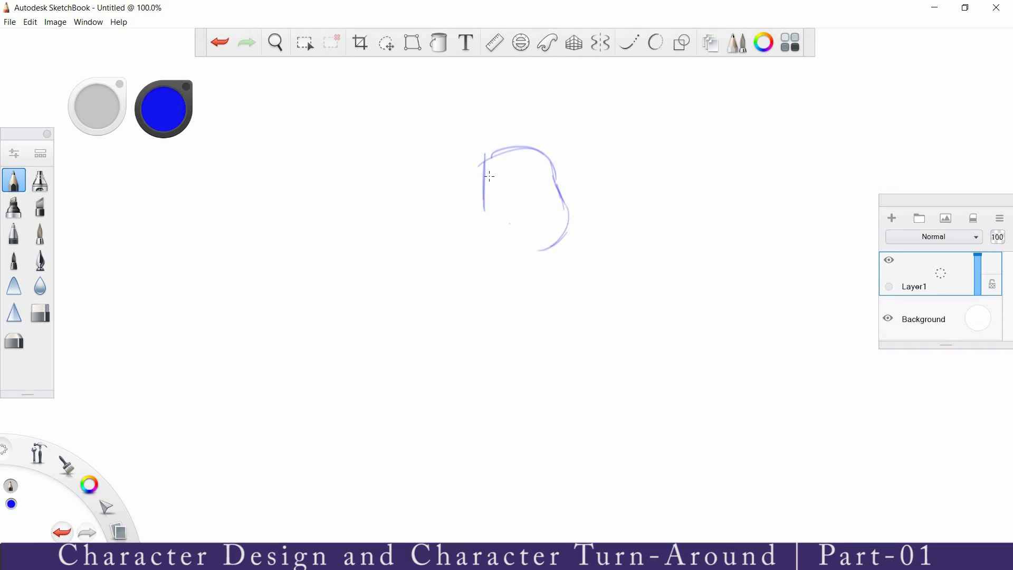
{"action": "mouse_move", "coordinate": [483, 196]}
{"action": "left_mouse_down"}
{"action": "mouse_move", "coordinate": [454, 195]}
{"action": "mouse_move", "coordinate": [457, 186]}
{"action": "mouse_move", "coordinate": [465, 207]}
{"action": "left_mouse_up"}
{"action": "mouse_move", "coordinate": [486, 162]}
{"action": "left_mouse_down"}
{"action": "mouse_move", "coordinate": [484, 211]}
{"action": "mouse_move", "coordinate": [556, 197]}
{"action": "mouse_move", "coordinate": [528, 219]}
{"action": "mouse_move", "coordinate": [521, 210]}
{"action": "left_mouse_up"}
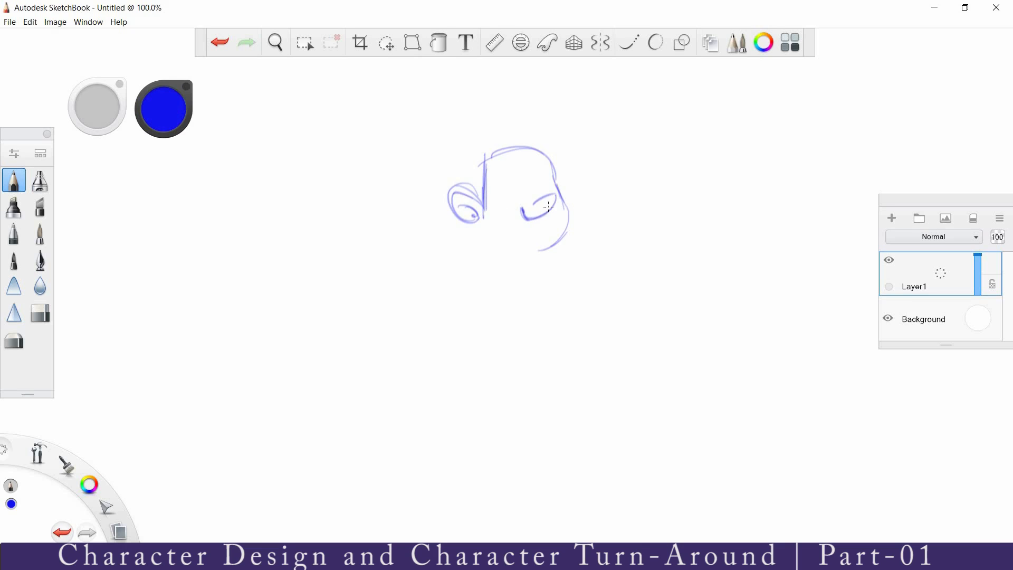
{"action": "mouse_move", "coordinate": [521, 187]}
{"action": "left_mouse_down"}
{"action": "mouse_move", "coordinate": [545, 185]}
{"action": "mouse_move", "coordinate": [546, 221]}
{"action": "left_mouse_up"}
Step: Sketch the angular hairline and sideburn in front of the character's ear
{"action": "mouse_move", "coordinate": [481, 163]}
{"action": "left_mouse_down"}
{"action": "mouse_move", "coordinate": [487, 210]}
{"action": "mouse_move", "coordinate": [486, 186]}
{"action": "left_mouse_up"}
{"action": "left_click_drag", "start_coordinate": [475, 169], "coordinate": [473, 197]}
{"action": "mouse_move", "coordinate": [473, 158]}
{"action": "left_mouse_down"}
{"action": "mouse_move", "coordinate": [464, 196]}
{"action": "mouse_move", "coordinate": [486, 210]}
{"action": "mouse_move", "coordinate": [468, 188]}
{"action": "mouse_move", "coordinate": [459, 198]}
{"action": "mouse_move", "coordinate": [475, 222]}
{"action": "left_mouse_up"}
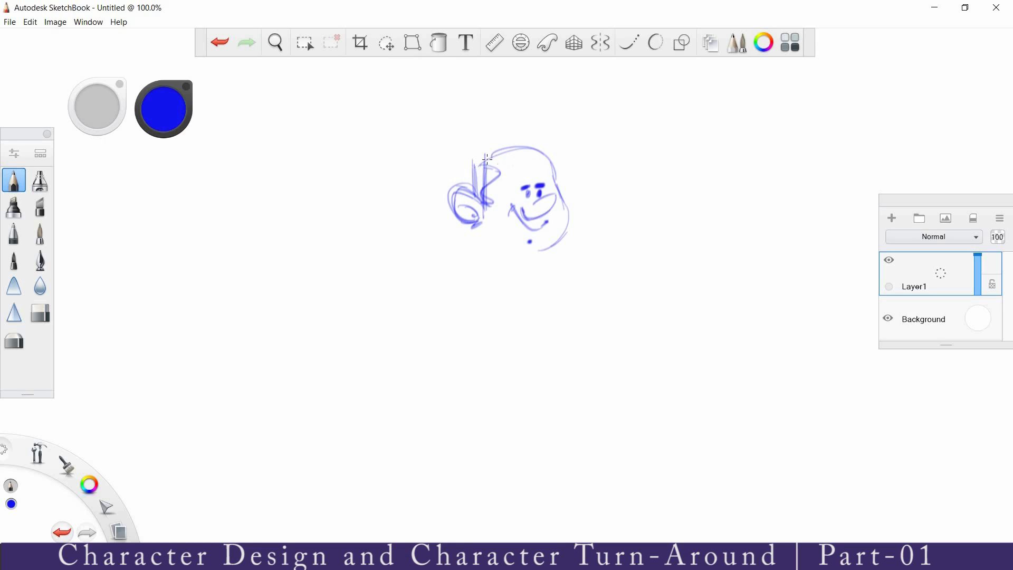
{"action": "mouse_move", "coordinate": [470, 159]}
{"action": "left_mouse_down"}
{"action": "mouse_move", "coordinate": [499, 153]}
{"action": "mouse_move", "coordinate": [472, 195]}
{"action": "mouse_move", "coordinate": [497, 171]}
{"action": "mouse_move", "coordinate": [491, 205]}
{"action": "left_mouse_up"}
Step: Strengthen the head outline, add loose hair strands and sketch the neck, collar line and near shoulder
{"action": "mouse_move", "coordinate": [511, 159]}
{"action": "left_mouse_down"}
{"action": "mouse_move", "coordinate": [549, 141]}
{"action": "mouse_move", "coordinate": [568, 228]}
{"action": "mouse_move", "coordinate": [534, 255]}
{"action": "left_mouse_up"}
{"action": "mouse_move", "coordinate": [481, 199]}
{"action": "left_mouse_down"}
{"action": "mouse_move", "coordinate": [455, 192]}
{"action": "mouse_move", "coordinate": [481, 231]}
{"action": "mouse_move", "coordinate": [479, 259]}
{"action": "mouse_move", "coordinate": [527, 275]}
{"action": "left_mouse_up"}
{"action": "left_click_drag", "start_coordinate": [477, 244], "coordinate": [446, 277]}
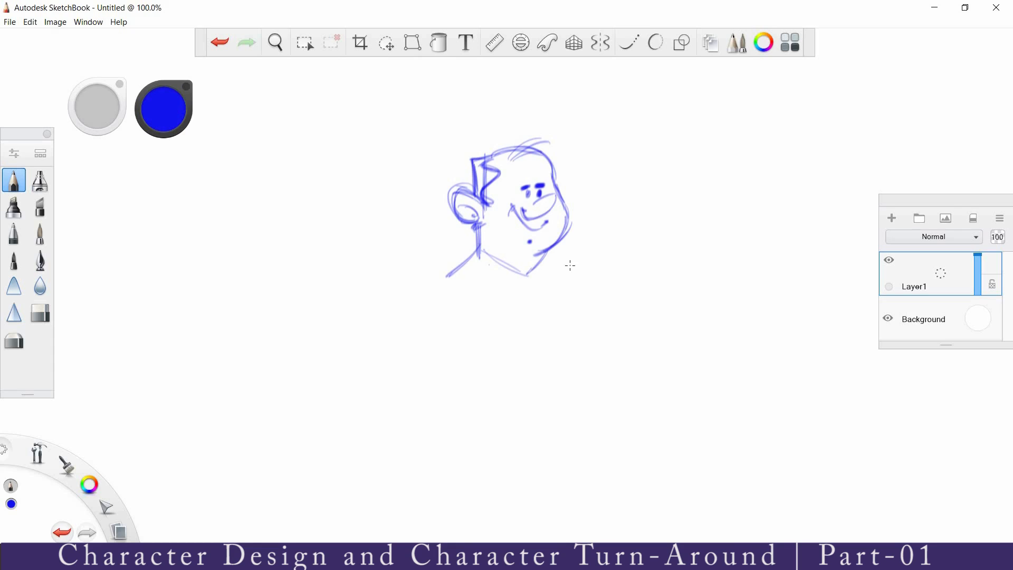
Step: Sketch the far shoulder, the shirt's centre line and the near armhole below the head
{"action": "mouse_move", "coordinate": [549, 251]}
{"action": "left_mouse_down"}
{"action": "mouse_move", "coordinate": [582, 276]}
{"action": "mouse_move", "coordinate": [531, 364]}
{"action": "left_mouse_up"}
{"action": "left_click_drag", "start_coordinate": [530, 274], "coordinate": [526, 368]}
{"action": "mouse_move", "coordinate": [513, 271]}
{"action": "left_mouse_down"}
{"action": "mouse_move", "coordinate": [491, 259]}
{"action": "mouse_move", "coordinate": [519, 275]}
{"action": "left_mouse_up"}
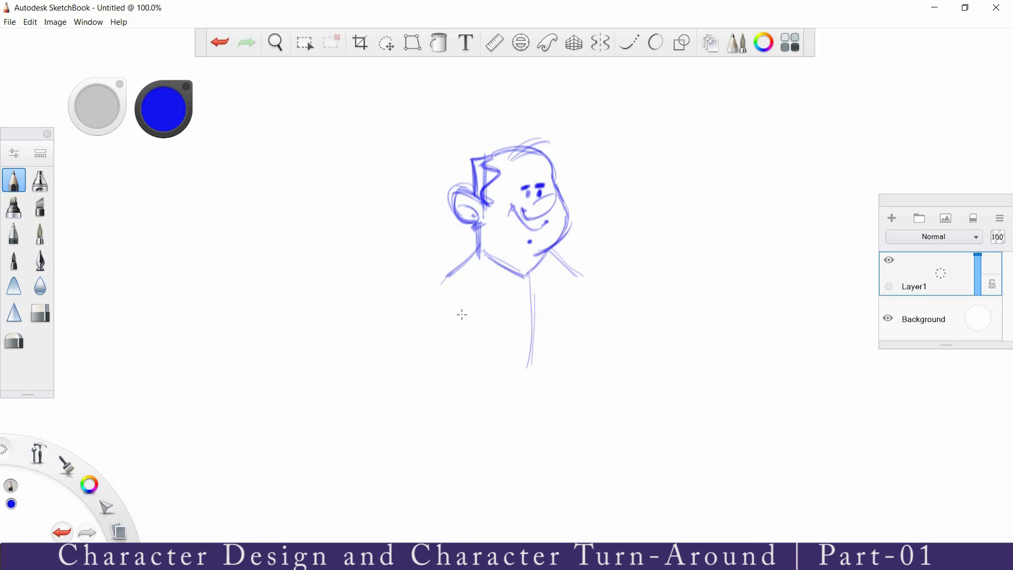
{"action": "left_click_drag", "start_coordinate": [442, 278], "coordinate": [463, 310]}
{"action": "left_click_drag", "start_coordinate": [444, 279], "coordinate": [470, 312]}
Step: Rough out the torso by reinforcing both shoulders and drawing its two sides and the waistline
{"action": "scroll", "coordinate": [508, 277], "scroll_direction": "down", "scroll_amount": 1}
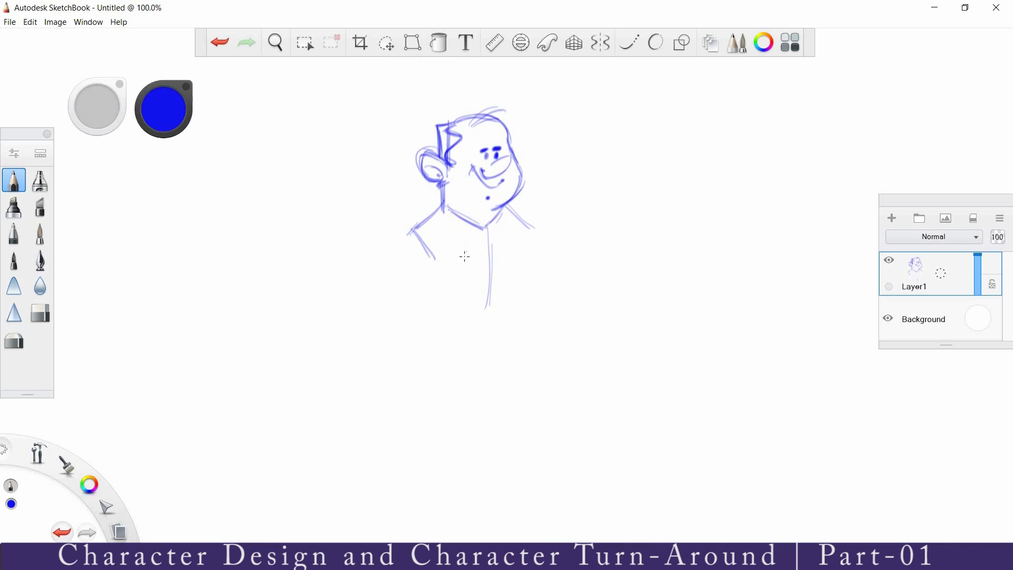
{"action": "left_click_drag", "start_coordinate": [439, 264], "coordinate": [411, 238]}
{"action": "left_click_drag", "start_coordinate": [501, 209], "coordinate": [527, 232]}
{"action": "left_click_drag", "start_coordinate": [442, 205], "coordinate": [396, 235]}
{"action": "left_click_drag", "start_coordinate": [491, 243], "coordinate": [486, 312]}
{"action": "left_click_drag", "start_coordinate": [526, 227], "coordinate": [497, 328]}
{"action": "mouse_move", "coordinate": [414, 255]}
{"action": "left_mouse_down"}
{"action": "mouse_move", "coordinate": [435, 305]}
{"action": "mouse_move", "coordinate": [506, 338]}
{"action": "left_mouse_up"}
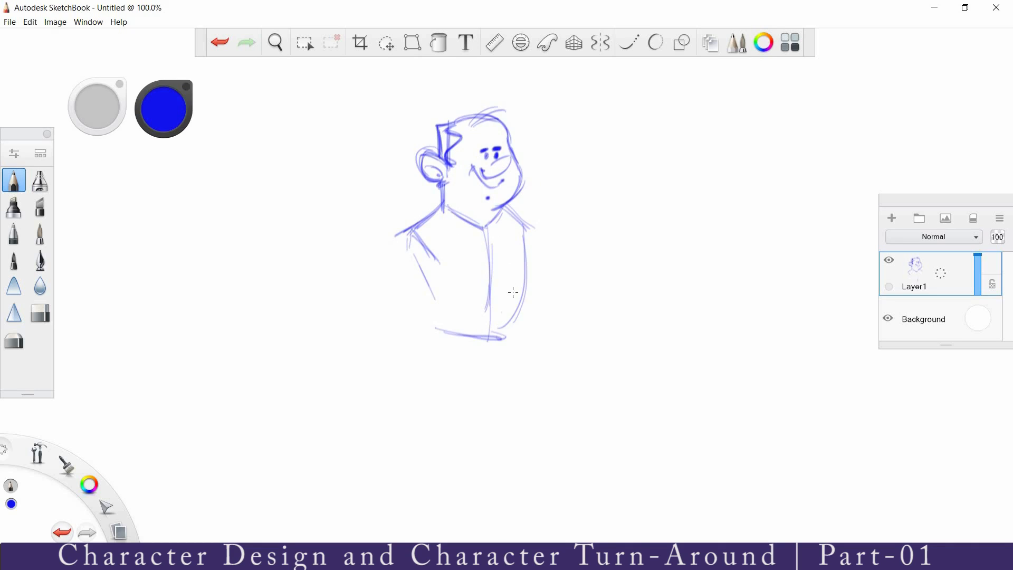
Step: Sketch two slim tapering legs below the waist and add a simple shoe to each
{"action": "mouse_move", "coordinate": [444, 338]}
{"action": "left_mouse_down"}
{"action": "mouse_move", "coordinate": [486, 345]}
{"action": "mouse_move", "coordinate": [450, 455]}
{"action": "left_mouse_up"}
{"action": "left_click_drag", "start_coordinate": [467, 369], "coordinate": [454, 463]}
{"action": "left_click_drag", "start_coordinate": [501, 341], "coordinate": [494, 449]}
{"action": "left_click_drag", "start_coordinate": [478, 377], "coordinate": [491, 456]}
{"action": "left_click_drag", "start_coordinate": [432, 484], "coordinate": [456, 484]}
{"action": "mouse_move", "coordinate": [451, 465]}
{"action": "left_mouse_down"}
{"action": "mouse_move", "coordinate": [460, 485]}
{"action": "mouse_move", "coordinate": [432, 484]}
{"action": "left_mouse_up"}
{"action": "left_click_drag", "start_coordinate": [432, 483], "coordinate": [459, 486]}
{"action": "mouse_move", "coordinate": [452, 466]}
{"action": "left_mouse_down"}
{"action": "mouse_move", "coordinate": [459, 482]}
{"action": "mouse_move", "coordinate": [491, 468]}
{"action": "left_mouse_up"}
{"action": "mouse_move", "coordinate": [491, 469]}
{"action": "left_mouse_down"}
{"action": "mouse_move", "coordinate": [529, 473]}
{"action": "mouse_move", "coordinate": [520, 475]}
{"action": "left_mouse_up"}
Step: Sketch the V-shaped crotch line and reinforce the legs, waistband and shirt's centre line
{"action": "left_click_drag", "start_coordinate": [442, 342], "coordinate": [471, 365]}
{"action": "mouse_move", "coordinate": [471, 365]}
{"action": "left_mouse_down"}
{"action": "mouse_move", "coordinate": [503, 335]}
{"action": "mouse_move", "coordinate": [476, 366]}
{"action": "left_mouse_up"}
{"action": "mouse_move", "coordinate": [444, 342]}
{"action": "left_mouse_down"}
{"action": "mouse_move", "coordinate": [462, 350]}
{"action": "mouse_move", "coordinate": [500, 336]}
{"action": "mouse_move", "coordinate": [450, 460]}
{"action": "left_mouse_up"}
{"action": "left_click_drag", "start_coordinate": [474, 369], "coordinate": [490, 460]}
{"action": "left_click_drag", "start_coordinate": [486, 459], "coordinate": [497, 437]}
{"action": "left_click_drag", "start_coordinate": [502, 347], "coordinate": [497, 455]}
{"action": "left_click_drag", "start_coordinate": [437, 333], "coordinate": [498, 335]}
{"action": "left_click_drag", "start_coordinate": [486, 230], "coordinate": [491, 324]}
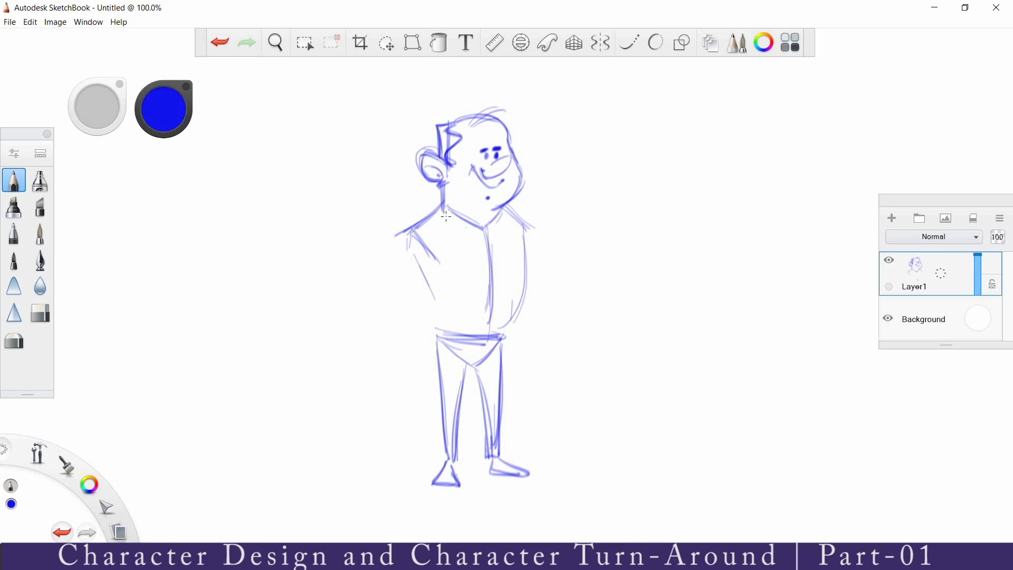
Step: Sketch the pointed shirt collar and the shoulder seams, and reinforce the far side of the torso
{"action": "left_click_drag", "start_coordinate": [434, 213], "coordinate": [477, 248]}
{"action": "mouse_move", "coordinate": [440, 211]}
{"action": "left_mouse_down"}
{"action": "mouse_move", "coordinate": [483, 227]}
{"action": "mouse_move", "coordinate": [494, 244]}
{"action": "mouse_move", "coordinate": [483, 320]}
{"action": "left_mouse_up"}
{"action": "left_click_drag", "start_coordinate": [410, 243], "coordinate": [443, 225]}
{"action": "left_click_drag", "start_coordinate": [398, 234], "coordinate": [432, 211]}
{"action": "left_click_drag", "start_coordinate": [524, 235], "coordinate": [520, 309]}
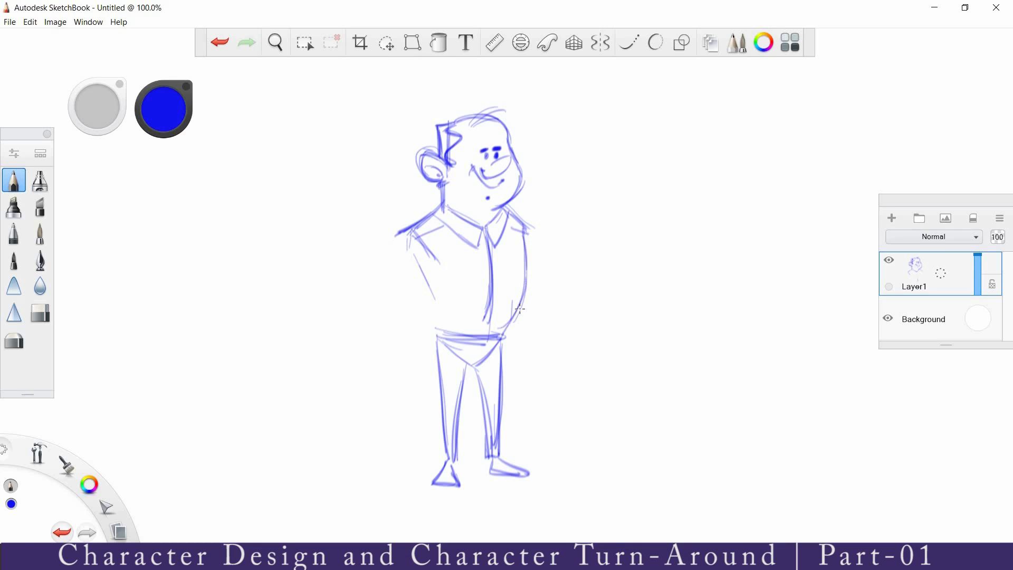
Step: Sketch the near arm hanging beside the body, with a sleeve cuff and a relaxed hand
{"action": "mouse_move", "coordinate": [416, 261]}
{"action": "left_mouse_down"}
{"action": "mouse_move", "coordinate": [436, 342]}
{"action": "mouse_move", "coordinate": [383, 310]}
{"action": "left_mouse_up"}
{"action": "left_click_drag", "start_coordinate": [394, 237], "coordinate": [381, 319]}
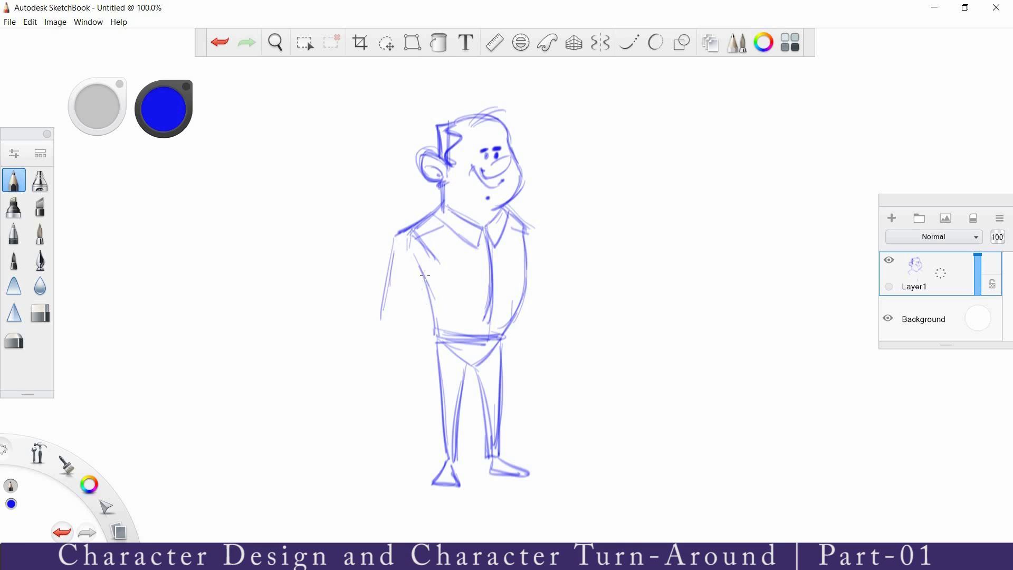
{"action": "mouse_move", "coordinate": [392, 243]}
{"action": "left_mouse_down"}
{"action": "mouse_move", "coordinate": [385, 307]}
{"action": "mouse_move", "coordinate": [399, 374]}
{"action": "left_mouse_up"}
{"action": "left_click_drag", "start_coordinate": [383, 293], "coordinate": [397, 370]}
{"action": "left_click_drag", "start_coordinate": [428, 274], "coordinate": [415, 371]}
{"action": "mouse_move", "coordinate": [419, 321]}
{"action": "left_mouse_down"}
{"action": "mouse_move", "coordinate": [417, 360]}
{"action": "mouse_move", "coordinate": [415, 350]}
{"action": "left_mouse_up"}
{"action": "mouse_move", "coordinate": [395, 371]}
{"action": "left_mouse_down"}
{"action": "mouse_move", "coordinate": [416, 368]}
{"action": "mouse_move", "coordinate": [405, 406]}
{"action": "mouse_move", "coordinate": [420, 391]}
{"action": "left_mouse_up"}
{"action": "mouse_move", "coordinate": [412, 367]}
{"action": "left_mouse_down"}
{"action": "mouse_move", "coordinate": [423, 388]}
{"action": "mouse_move", "coordinate": [407, 405]}
{"action": "left_mouse_up"}
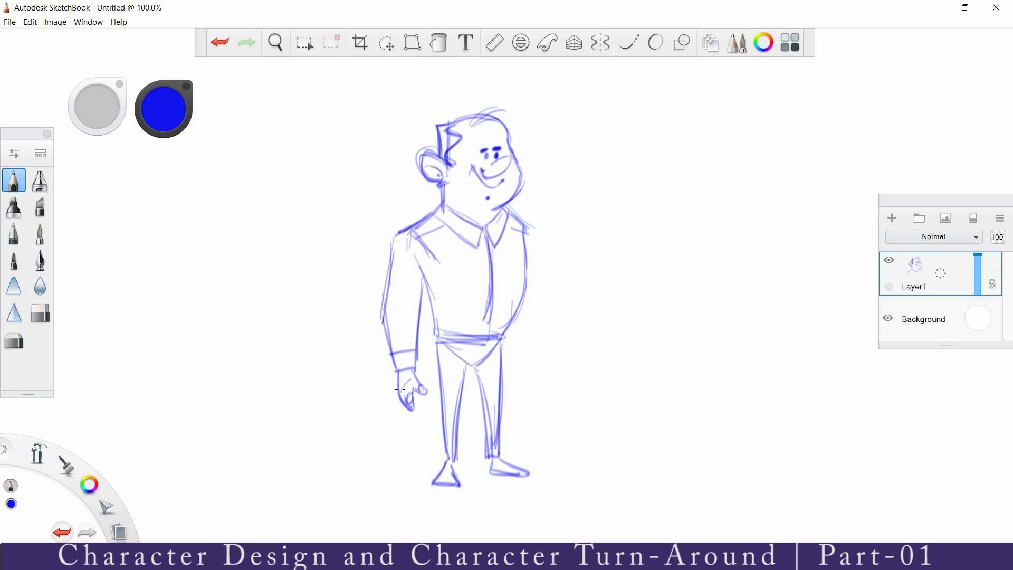
Step: Sketch the far arm hanging behind the torso, with its cuff and hand
{"action": "mouse_move", "coordinate": [527, 234]}
{"action": "left_mouse_down"}
{"action": "mouse_move", "coordinate": [543, 312]}
{"action": "mouse_move", "coordinate": [533, 363]}
{"action": "mouse_move", "coordinate": [516, 314]}
{"action": "mouse_move", "coordinate": [521, 353]}
{"action": "mouse_move", "coordinate": [535, 348]}
{"action": "left_mouse_up"}
{"action": "left_click_drag", "start_coordinate": [519, 359], "coordinate": [531, 363]}
{"action": "left_click_drag", "start_coordinate": [516, 315], "coordinate": [524, 397]}
{"action": "left_click_drag", "start_coordinate": [514, 368], "coordinate": [518, 359]}
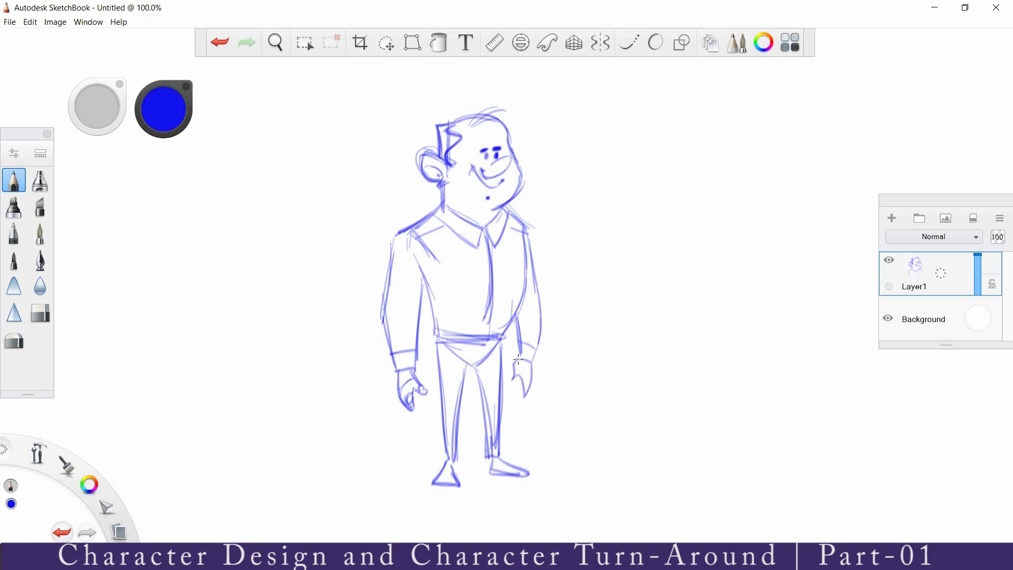
{"action": "left_click_drag", "start_coordinate": [530, 357], "coordinate": [524, 395]}
Step: Reinforce the near sleeve and armhole and add the pocket lines across the shirt's chest
{"action": "left_click_drag", "start_coordinate": [428, 344], "coordinate": [415, 283]}
{"action": "mouse_move", "coordinate": [402, 231]}
{"action": "left_mouse_down"}
{"action": "mouse_move", "coordinate": [382, 325]}
{"action": "mouse_move", "coordinate": [396, 372]}
{"action": "left_mouse_up"}
{"action": "left_click_drag", "start_coordinate": [405, 229], "coordinate": [430, 289]}
{"action": "mouse_move", "coordinate": [479, 262]}
{"action": "left_mouse_down"}
{"action": "mouse_move", "coordinate": [448, 263]}
{"action": "mouse_move", "coordinate": [469, 345]}
{"action": "left_mouse_up"}
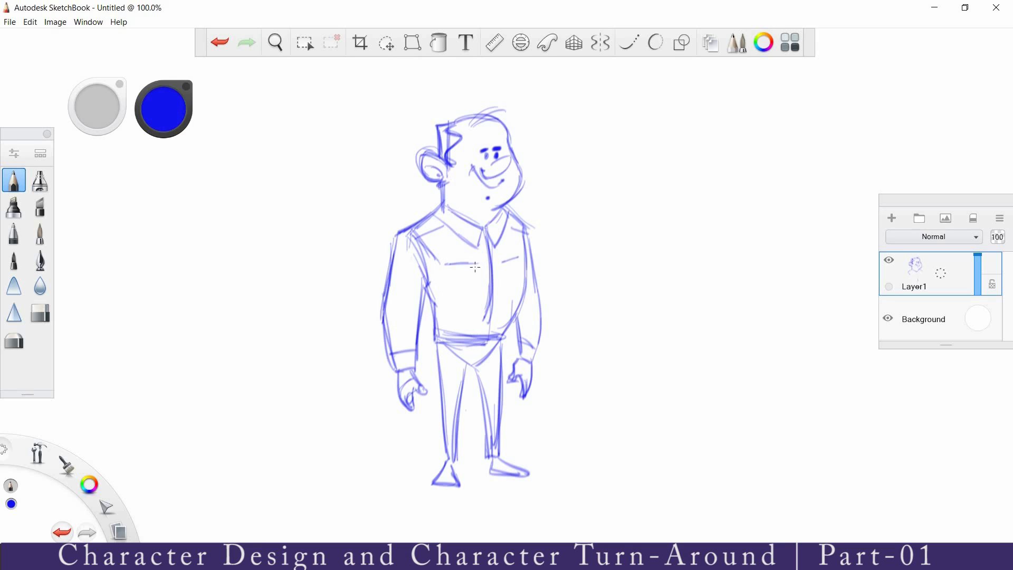
Step: Strengthen the near shoulder and collar, and sketch a long necktie down the shirt front
{"action": "left_click_drag", "start_coordinate": [405, 224], "coordinate": [444, 207]}
{"action": "mouse_move", "coordinate": [406, 229]}
{"action": "left_mouse_down"}
{"action": "mouse_move", "coordinate": [436, 216]}
{"action": "mouse_move", "coordinate": [478, 248]}
{"action": "left_mouse_up"}
{"action": "left_click_drag", "start_coordinate": [447, 211], "coordinate": [482, 229]}
{"action": "mouse_move", "coordinate": [485, 246]}
{"action": "left_mouse_down"}
{"action": "mouse_move", "coordinate": [477, 303]}
{"action": "mouse_move", "coordinate": [499, 305]}
{"action": "mouse_move", "coordinate": [498, 313]}
{"action": "left_mouse_up"}
{"action": "left_click_drag", "start_coordinate": [483, 304], "coordinate": [475, 316]}
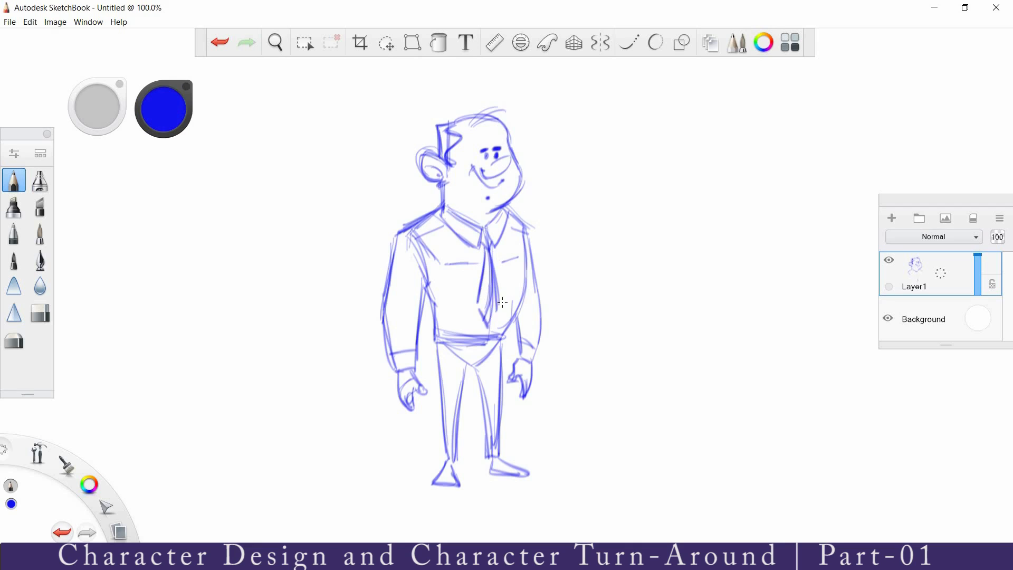
Step: Reinforce the torso side, trousers and shoes, and add a belt with loops and an oval buckle
{"action": "left_click_drag", "start_coordinate": [519, 228], "coordinate": [525, 276]}
{"action": "mouse_move", "coordinate": [520, 232]}
{"action": "left_mouse_down"}
{"action": "mouse_move", "coordinate": [525, 280]}
{"action": "mouse_move", "coordinate": [506, 335]}
{"action": "left_mouse_up"}
{"action": "mouse_move", "coordinate": [519, 313]}
{"action": "left_mouse_down"}
{"action": "mouse_move", "coordinate": [501, 340]}
{"action": "mouse_move", "coordinate": [451, 346]}
{"action": "mouse_move", "coordinate": [463, 375]}
{"action": "mouse_move", "coordinate": [443, 432]}
{"action": "left_mouse_up"}
{"action": "mouse_move", "coordinate": [446, 390]}
{"action": "left_mouse_down"}
{"action": "mouse_move", "coordinate": [441, 458]}
{"action": "mouse_move", "coordinate": [453, 466]}
{"action": "mouse_move", "coordinate": [463, 383]}
{"action": "mouse_move", "coordinate": [483, 440]}
{"action": "mouse_move", "coordinate": [434, 484]}
{"action": "mouse_move", "coordinate": [526, 473]}
{"action": "left_mouse_up"}
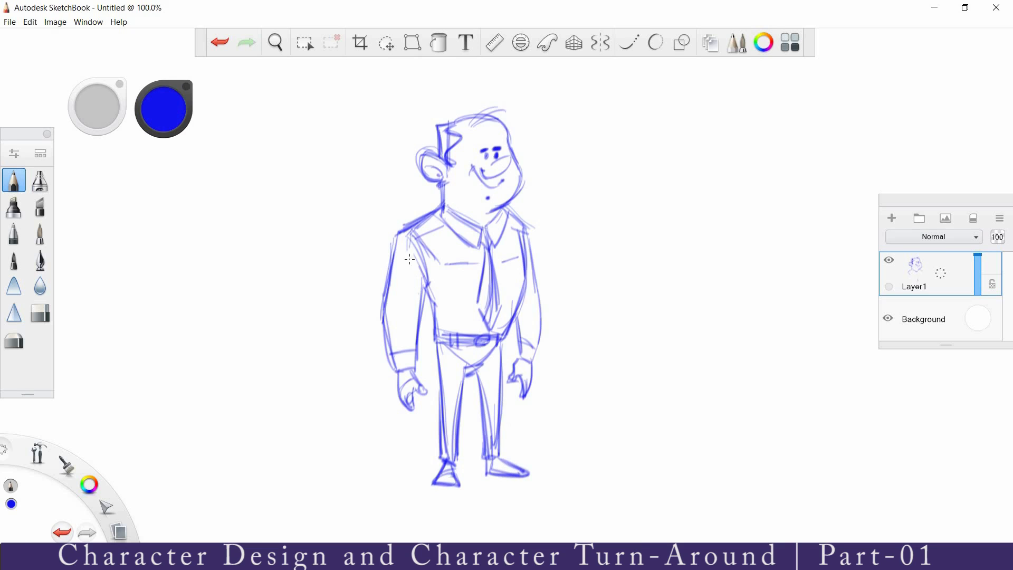
Step: Lower the opacity of Layer1 to fade the blue sketch and add a new layer above it
{"action": "key", "text": "space"}
{"action": "left_click_drag", "start_coordinate": [524, 313], "coordinate": [475, 253]}
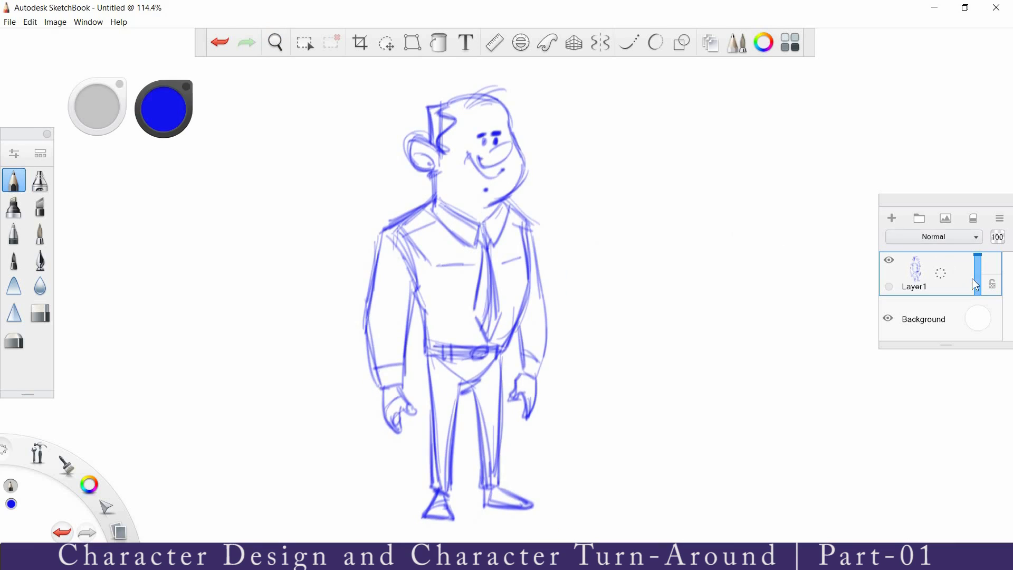
{"action": "left_click_drag", "start_coordinate": [980, 291], "coordinate": [943, 283]}
{"action": "left_click", "coordinate": [891, 217]}
Step: Set the brush colour to black and ink the eyes, the under-eye mark and the nose's upper edge
{"action": "key", "text": "space"}
{"action": "left_click_drag", "start_coordinate": [495, 229], "coordinate": [478, 157]}
{"action": "mouse_move", "coordinate": [510, 179]}
{"action": "left_mouse_down"}
{"action": "mouse_move", "coordinate": [481, 356]}
{"action": "mouse_move", "coordinate": [476, 238]}
{"action": "left_mouse_up"}
{"action": "left_click_drag", "start_coordinate": [478, 211], "coordinate": [480, 330]}
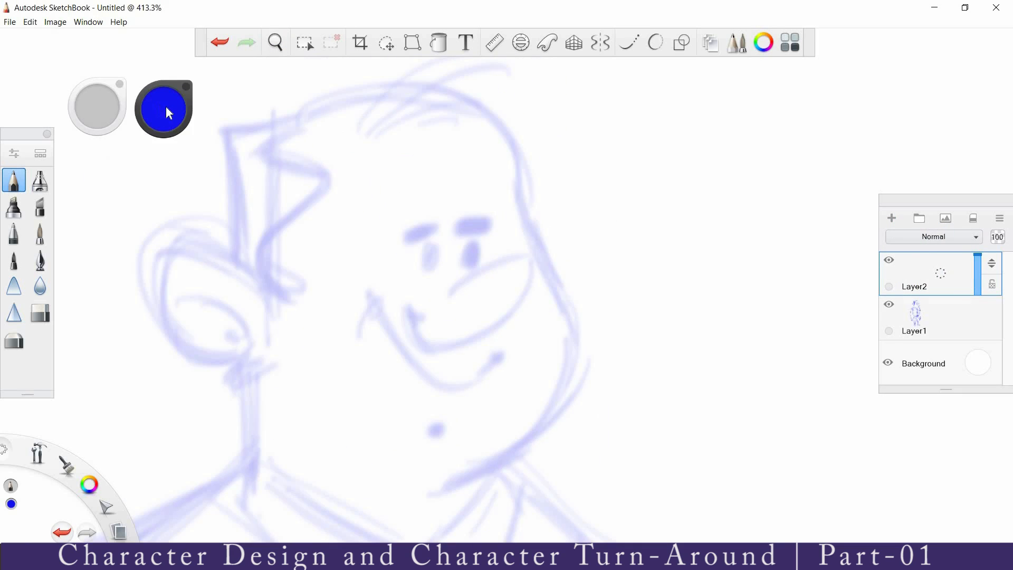
{"action": "left_click", "coordinate": [167, 123]}
{"action": "left_click_drag", "start_coordinate": [170, 132], "coordinate": [163, 165]}
{"action": "mouse_move", "coordinate": [431, 258]}
{"action": "left_mouse_down"}
{"action": "mouse_move", "coordinate": [471, 249]}
{"action": "mouse_move", "coordinate": [473, 258]}
{"action": "mouse_move", "coordinate": [420, 287]}
{"action": "left_mouse_up"}
{"action": "left_click_drag", "start_coordinate": [500, 263], "coordinate": [499, 266]}
{"action": "left_click_drag", "start_coordinate": [449, 293], "coordinate": [507, 261]}
{"action": "left_click", "coordinate": [491, 297]}
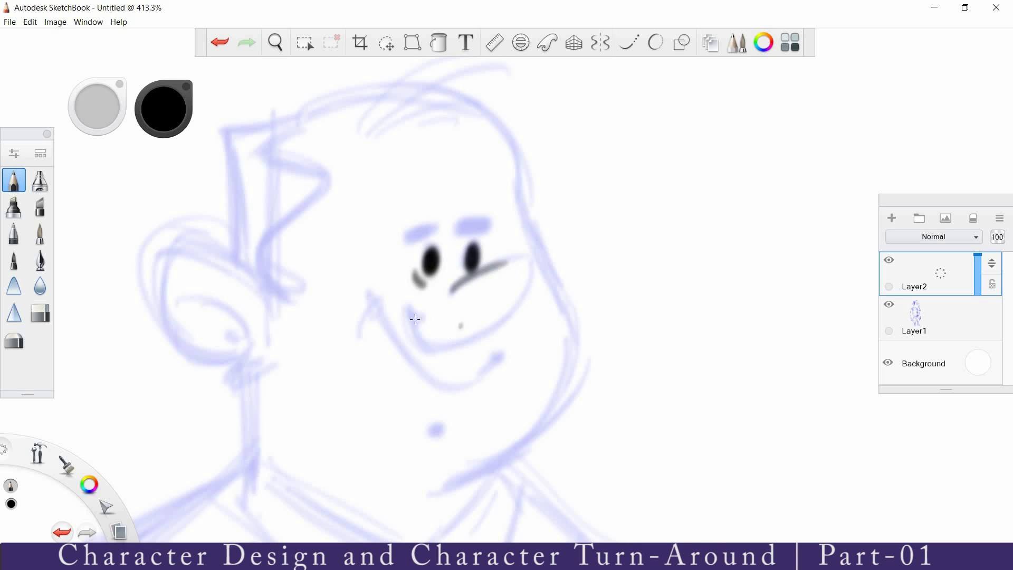
Step: Ink the large rounded nose with its nostril curl and bridge line, cleaning up stray parts with the eraser
{"action": "left_click_drag", "start_coordinate": [415, 314], "coordinate": [533, 258]}
{"action": "mouse_move", "coordinate": [450, 294]}
{"action": "left_mouse_down"}
{"action": "mouse_move", "coordinate": [529, 256]}
{"action": "mouse_move", "coordinate": [479, 275]}
{"action": "mouse_move", "coordinate": [531, 263]}
{"action": "mouse_move", "coordinate": [534, 279]}
{"action": "left_mouse_up"}
{"action": "key", "text": "e"}
{"action": "key", "text": "b"}
{"action": "mouse_move", "coordinate": [414, 314]}
{"action": "left_mouse_down"}
{"action": "mouse_move", "coordinate": [433, 322]}
{"action": "mouse_move", "coordinate": [434, 350]}
{"action": "mouse_move", "coordinate": [438, 326]}
{"action": "mouse_move", "coordinate": [431, 348]}
{"action": "left_mouse_up"}
{"action": "key", "text": "e"}
{"action": "key", "text": "b"}
{"action": "mouse_move", "coordinate": [413, 315]}
{"action": "left_mouse_down"}
{"action": "mouse_move", "coordinate": [511, 311]}
{"action": "mouse_move", "coordinate": [534, 272]}
{"action": "left_mouse_up"}
{"action": "left_click_drag", "start_coordinate": [454, 247], "coordinate": [459, 279]}
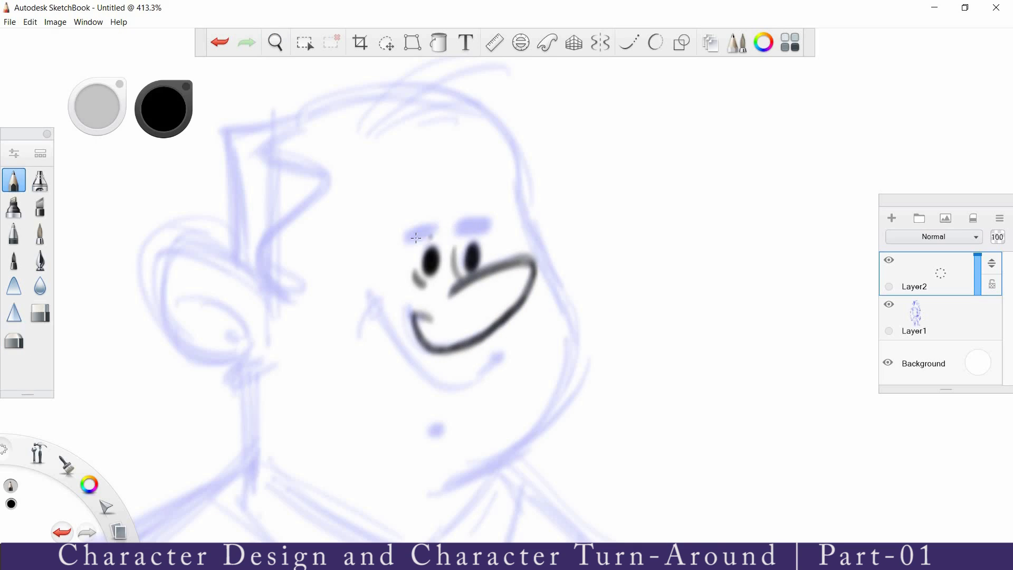
Step: Ink both thick eyebrows and the small frown lines between them
{"action": "left_click_drag", "start_coordinate": [437, 223], "coordinate": [406, 242]}
{"action": "left_click_drag", "start_coordinate": [455, 225], "coordinate": [486, 231]}
{"action": "key", "text": "e"}
{"action": "key", "text": "b"}
{"action": "left_click_drag", "start_coordinate": [443, 206], "coordinate": [448, 213]}
Step: Ink the wide smile with its cheek crease and the small chin mark below it
{"action": "mouse_move", "coordinate": [430, 319]}
{"action": "left_mouse_down"}
{"action": "mouse_move", "coordinate": [415, 328]}
{"action": "mouse_move", "coordinate": [420, 360]}
{"action": "left_mouse_up"}
{"action": "mouse_move", "coordinate": [376, 308]}
{"action": "left_mouse_down"}
{"action": "mouse_move", "coordinate": [445, 387]}
{"action": "mouse_move", "coordinate": [502, 359]}
{"action": "left_mouse_up"}
{"action": "mouse_move", "coordinate": [420, 376]}
{"action": "left_mouse_down"}
{"action": "mouse_move", "coordinate": [486, 368]}
{"action": "mouse_move", "coordinate": [468, 382]}
{"action": "left_mouse_up"}
{"action": "mouse_move", "coordinate": [376, 308]}
{"action": "left_mouse_down"}
{"action": "mouse_move", "coordinate": [411, 363]}
{"action": "mouse_move", "coordinate": [361, 315]}
{"action": "left_mouse_up"}
{"action": "left_click_drag", "start_coordinate": [430, 426], "coordinate": [452, 432]}
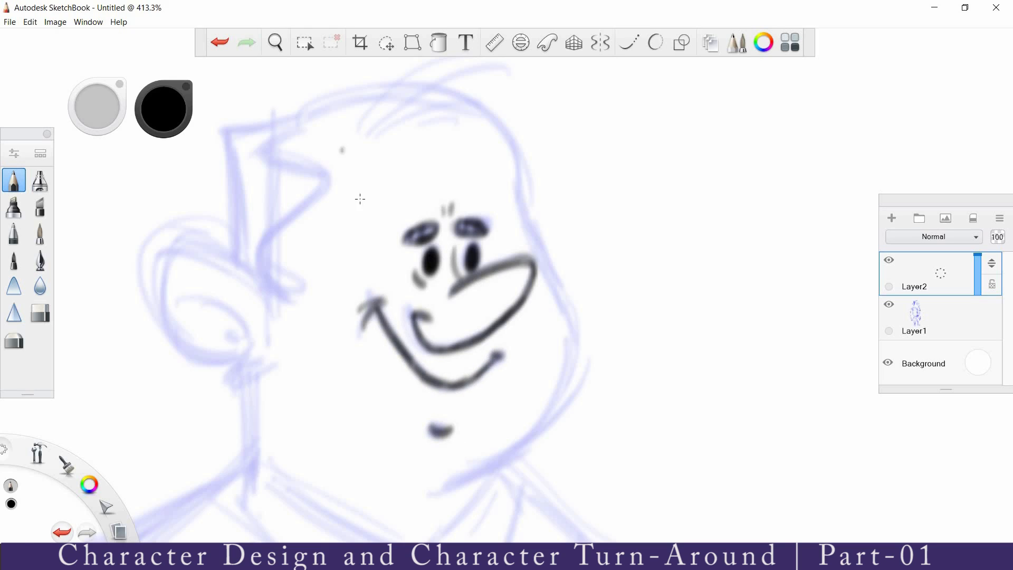
Step: Ink the zigzag front hairline, the back edge of the hair and the start of the ear
{"action": "left_click_drag", "start_coordinate": [305, 125], "coordinate": [278, 287]}
{"action": "mouse_move", "coordinate": [238, 126]}
{"action": "left_mouse_down"}
{"action": "mouse_move", "coordinate": [306, 104]}
{"action": "mouse_move", "coordinate": [246, 254]}
{"action": "left_mouse_up"}
{"action": "mouse_move", "coordinate": [266, 290]}
{"action": "left_mouse_down"}
{"action": "mouse_move", "coordinate": [248, 364]}
{"action": "mouse_move", "coordinate": [261, 369]}
{"action": "left_mouse_up"}
{"action": "left_click", "coordinate": [320, 253]}
Step: Ink the inner folds of the ear, undoing the first attempt
{"action": "left_click_drag", "start_coordinate": [206, 308], "coordinate": [242, 336]}
{"action": "key", "text": "ctrl+z"}
{"action": "left_click_drag", "start_coordinate": [182, 345], "coordinate": [236, 317]}
{"action": "left_click_drag", "start_coordinate": [227, 330], "coordinate": [217, 348]}
Step: Ink the top of the head and the loose hair strands, undoing the strokes that miss the sketch
{"action": "left_click_drag", "start_coordinate": [362, 160], "coordinate": [353, 243]}
{"action": "mouse_move", "coordinate": [349, 219]}
{"action": "left_mouse_down"}
{"action": "mouse_move", "coordinate": [453, 130]}
{"action": "mouse_move", "coordinate": [503, 154]}
{"action": "left_mouse_up"}
{"action": "left_click_drag", "start_coordinate": [379, 216], "coordinate": [439, 203]}
{"action": "left_click_drag", "start_coordinate": [296, 209], "coordinate": [345, 182]}
{"action": "key", "text": "ctrl+z"}
{"action": "key", "text": "ctrl+z"}
{"action": "mouse_move", "coordinate": [300, 206]}
{"action": "left_mouse_down"}
{"action": "mouse_move", "coordinate": [324, 185]}
{"action": "mouse_move", "coordinate": [512, 287]}
{"action": "left_mouse_up"}
{"action": "left_click_drag", "start_coordinate": [219, 213], "coordinate": [336, 183]}
Step: Ink the far side of the face from the forehead over the cheek to the chin, undoing failed strokes
{"action": "key", "text": "space"}
{"action": "left_click_drag", "start_coordinate": [310, 412], "coordinate": [311, 340]}
{"action": "left_click_drag", "start_coordinate": [516, 219], "coordinate": [568, 346]}
{"action": "left_click", "coordinate": [465, 450]}
{"action": "key", "text": "ctrl+z"}
{"action": "key", "text": "space"}
{"action": "left_click_drag", "start_coordinate": [493, 415], "coordinate": [471, 373]}
{"action": "mouse_move", "coordinate": [407, 463]}
{"action": "left_mouse_down"}
{"action": "mouse_move", "coordinate": [546, 302]}
{"action": "mouse_move", "coordinate": [536, 339]}
{"action": "left_mouse_up"}
{"action": "key", "text": "ctrl+z"}
{"action": "left_click_drag", "start_coordinate": [544, 302], "coordinate": [526, 389]}
Step: Clean up the cheek and jaw outline by alternately erasing and redrawing its rough spots
{"action": "key", "text": "e"}
{"action": "mouse_move", "coordinate": [554, 333]}
{"action": "left_mouse_down"}
{"action": "mouse_move", "coordinate": [522, 398]}
{"action": "mouse_move", "coordinate": [490, 417]}
{"action": "left_mouse_up"}
{"action": "key", "text": "e"}
{"action": "mouse_move", "coordinate": [481, 428]}
{"action": "left_mouse_down"}
{"action": "mouse_move", "coordinate": [519, 385]}
{"action": "mouse_move", "coordinate": [546, 303]}
{"action": "mouse_move", "coordinate": [496, 401]}
{"action": "left_mouse_up"}
{"action": "key", "text": "e"}
{"action": "key", "text": "e"}
{"action": "mouse_move", "coordinate": [412, 463]}
{"action": "left_mouse_down"}
{"action": "mouse_move", "coordinate": [507, 396]}
{"action": "mouse_move", "coordinate": [546, 322]}
{"action": "mouse_move", "coordinate": [450, 430]}
{"action": "mouse_move", "coordinate": [419, 446]}
{"action": "left_mouse_up"}
{"action": "key", "text": "e"}
{"action": "key", "text": "e"}
{"action": "mouse_move", "coordinate": [406, 466]}
{"action": "left_mouse_down"}
{"action": "mouse_move", "coordinate": [522, 379]}
{"action": "mouse_move", "coordinate": [435, 457]}
{"action": "left_mouse_up"}
{"action": "key", "text": "e"}
{"action": "key", "text": "e"}
{"action": "mouse_move", "coordinate": [514, 387]}
{"action": "left_mouse_down"}
{"action": "mouse_move", "coordinate": [427, 454]}
{"action": "mouse_move", "coordinate": [523, 381]}
{"action": "left_mouse_up"}
Step: Refine the upper hair outline and trim its overlapping strokes with the eraser
{"action": "mouse_move", "coordinate": [249, 265]}
{"action": "left_mouse_down"}
{"action": "mouse_move", "coordinate": [234, 236]}
{"action": "mouse_move", "coordinate": [285, 167]}
{"action": "left_mouse_up"}
{"action": "key", "text": "space"}
{"action": "left_click_drag", "start_coordinate": [208, 189], "coordinate": [210, 277]}
{"action": "mouse_move", "coordinate": [250, 219]}
{"action": "left_mouse_down"}
{"action": "mouse_move", "coordinate": [298, 232]}
{"action": "mouse_move", "coordinate": [302, 162]}
{"action": "mouse_move", "coordinate": [328, 147]}
{"action": "left_mouse_up"}
{"action": "key", "text": "e"}
{"action": "left_click_drag", "start_coordinate": [255, 179], "coordinate": [353, 145]}
{"action": "key", "text": "e"}
{"action": "mouse_move", "coordinate": [364, 194]}
{"action": "left_mouse_down"}
{"action": "mouse_move", "coordinate": [422, 178]}
{"action": "mouse_move", "coordinate": [496, 269]}
{"action": "mouse_move", "coordinate": [499, 176]}
{"action": "mouse_move", "coordinate": [549, 318]}
{"action": "left_mouse_up"}
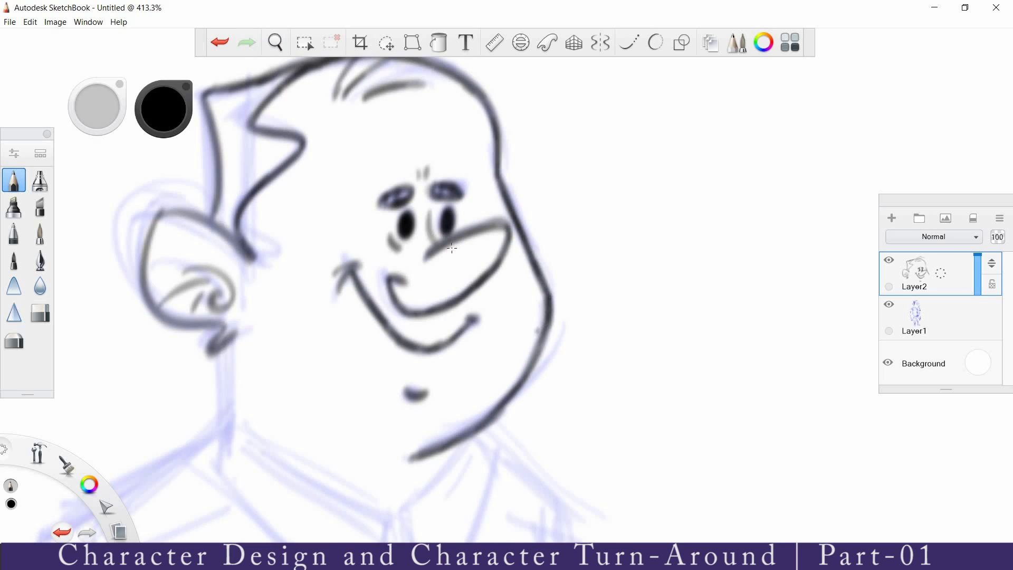
Step: Ink the back of the neck and the upper edges of the collar meeting at the throat
{"action": "left_click_drag", "start_coordinate": [227, 342], "coordinate": [230, 426]}
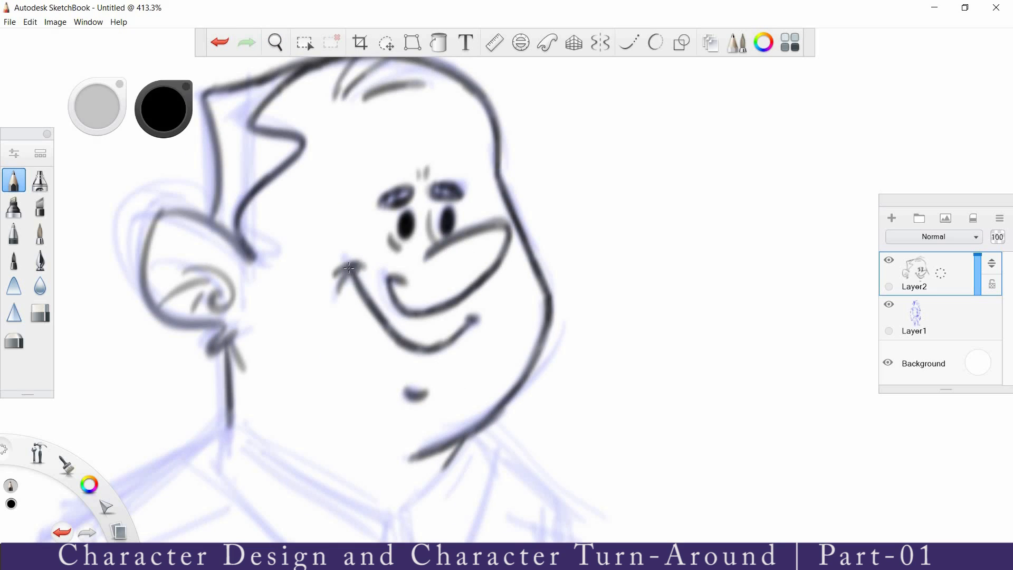
{"action": "left_click_drag", "start_coordinate": [221, 276], "coordinate": [211, 308]}
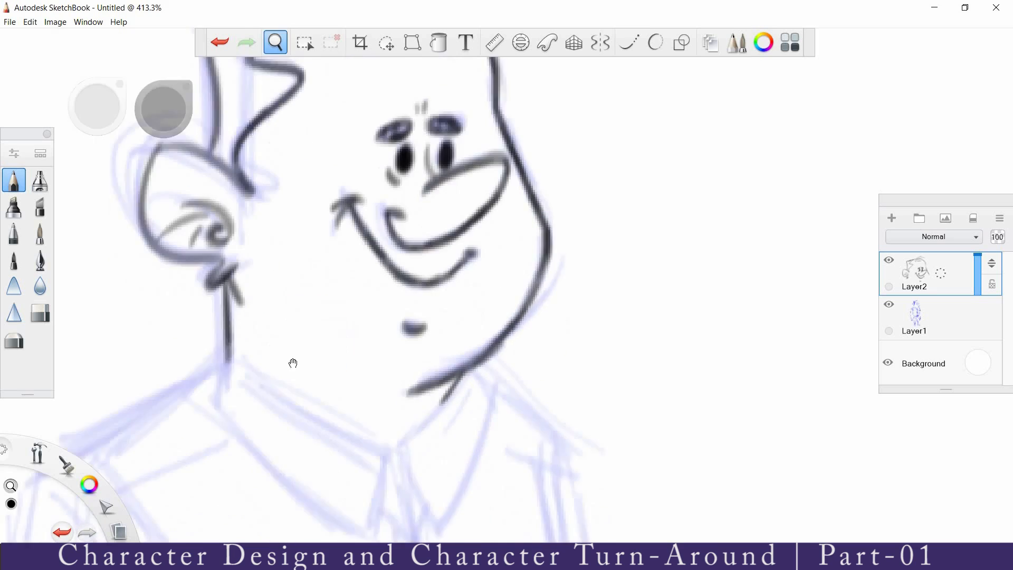
{"action": "left_click_drag", "start_coordinate": [269, 269], "coordinate": [446, 355]}
{"action": "left_click_drag", "start_coordinate": [490, 285], "coordinate": [446, 356]}
{"action": "left_click_drag", "start_coordinate": [266, 271], "coordinate": [446, 354]}
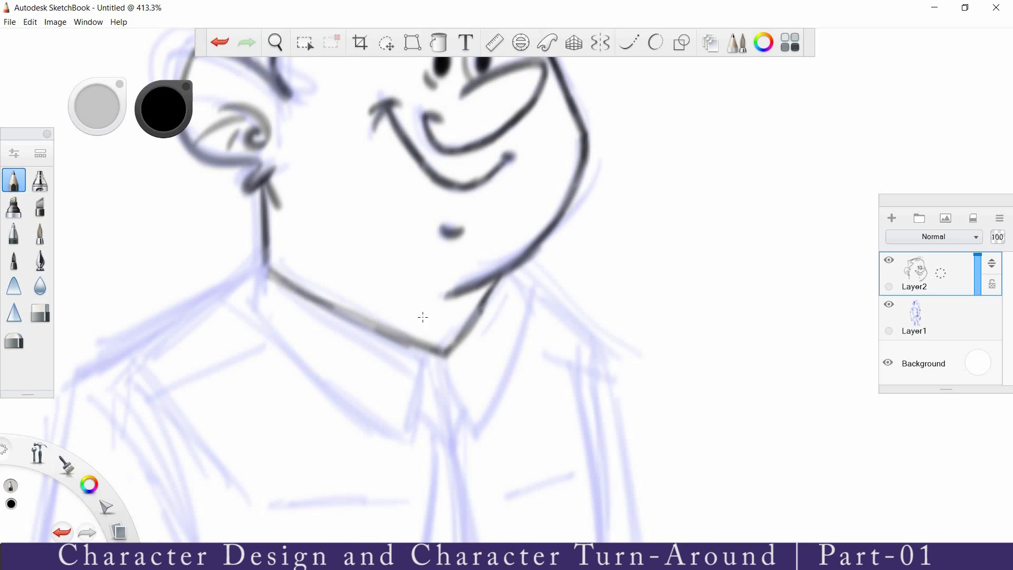
Step: Ink both collar flaps, then the tie knot and the upper sides of the tie
{"action": "left_click_drag", "start_coordinate": [259, 308], "coordinate": [411, 430]}
{"action": "mouse_move", "coordinate": [411, 430]}
{"action": "left_mouse_down"}
{"action": "mouse_move", "coordinate": [447, 354]}
{"action": "mouse_move", "coordinate": [483, 412]}
{"action": "left_mouse_up"}
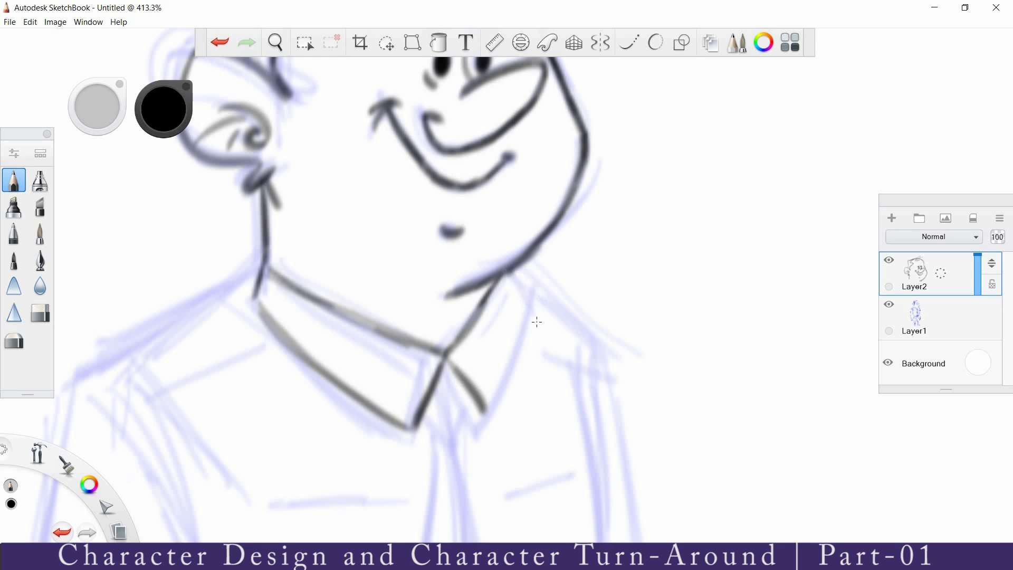
{"action": "left_click_drag", "start_coordinate": [506, 272], "coordinate": [533, 287]}
{"action": "left_click_drag", "start_coordinate": [525, 288], "coordinate": [482, 411]}
{"action": "mouse_move", "coordinate": [424, 422]}
{"action": "left_mouse_down"}
{"action": "mouse_move", "coordinate": [484, 411]}
{"action": "mouse_move", "coordinate": [457, 310]}
{"action": "mouse_move", "coordinate": [453, 478]}
{"action": "left_mouse_up"}
{"action": "left_click_drag", "start_coordinate": [471, 300], "coordinate": [513, 475]}
Step: Ink the near shoulder line and the armhole side of the near sleeve, trimming the shoulder stroke
{"action": "key", "text": "space"}
{"action": "left_click_drag", "start_coordinate": [447, 372], "coordinate": [543, 373]}
{"action": "left_click_drag", "start_coordinate": [204, 246], "coordinate": [360, 173]}
{"action": "key", "text": "ctrl+z"}
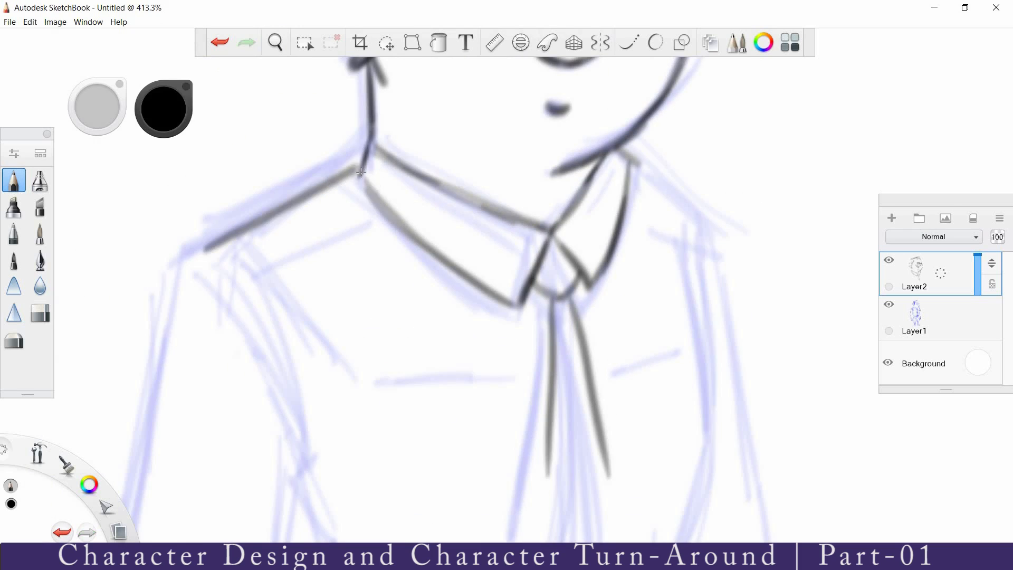
{"action": "left_click_drag", "start_coordinate": [214, 251], "coordinate": [302, 466]}
{"action": "key", "text": "space"}
{"action": "mouse_move", "coordinate": [434, 311]}
{"action": "left_mouse_down"}
{"action": "mouse_move", "coordinate": [384, 307]}
{"action": "mouse_move", "coordinate": [397, 295]}
{"action": "left_mouse_up"}
{"action": "key", "text": "e"}
{"action": "left_click_drag", "start_coordinate": [294, 204], "coordinate": [352, 173]}
Step: Ink the near sleeve down to the wrist, adding the curved cuff lines and a small elbow crease
{"action": "key", "text": "b"}
{"action": "left_click_drag", "start_coordinate": [342, 306], "coordinate": [318, 471]}
{"action": "mouse_move", "coordinate": [294, 211]}
{"action": "left_mouse_down"}
{"action": "mouse_move", "coordinate": [267, 353]}
{"action": "mouse_move", "coordinate": [284, 476]}
{"action": "left_mouse_up"}
{"action": "key", "text": "space"}
{"action": "left_click_drag", "start_coordinate": [377, 466], "coordinate": [377, 384]}
{"action": "left_click_drag", "start_coordinate": [287, 395], "coordinate": [323, 394]}
{"action": "key", "text": "ctrl+z"}
{"action": "left_click_drag", "start_coordinate": [277, 363], "coordinate": [320, 362]}
{"action": "key", "text": "e"}
{"action": "key", "text": "b"}
{"action": "left_click_drag", "start_coordinate": [307, 261], "coordinate": [319, 275]}
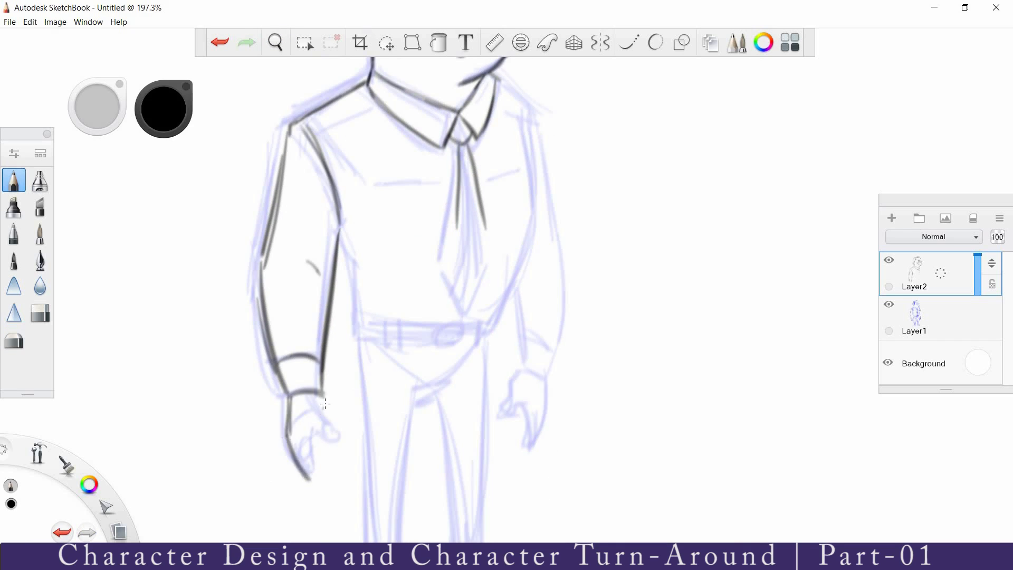
Step: Ink the outline of the near hand with its thumb and finger
{"action": "left_click_drag", "start_coordinate": [309, 476], "coordinate": [315, 475]}
{"action": "key", "text": "e"}
{"action": "key", "text": "b"}
Step: Clean up the near sleeve's outer edge around the elbow and forearm by alternately erasing and redrawing it
{"action": "mouse_move", "coordinate": [299, 441]}
{"action": "left_mouse_down"}
{"action": "mouse_move", "coordinate": [309, 479]}
{"action": "mouse_move", "coordinate": [257, 287]}
{"action": "left_mouse_up"}
{"action": "key", "text": "e"}
{"action": "key", "text": "b"}
{"action": "key", "text": "e"}
{"action": "key", "text": "b"}
{"action": "left_click_drag", "start_coordinate": [260, 271], "coordinate": [286, 389]}
{"action": "key", "text": "e"}
{"action": "mouse_move", "coordinate": [309, 242]}
{"action": "left_mouse_down"}
{"action": "mouse_move", "coordinate": [305, 306]}
{"action": "mouse_move", "coordinate": [280, 226]}
{"action": "mouse_move", "coordinate": [259, 322]}
{"action": "left_mouse_up"}
{"action": "key", "text": "b"}
{"action": "key", "text": "e"}
{"action": "left_click_drag", "start_coordinate": [252, 341], "coordinate": [271, 430]}
{"action": "key", "text": "b"}
{"action": "left_click_drag", "start_coordinate": [258, 323], "coordinate": [285, 459]}
{"action": "key", "text": "ctrl+z"}
{"action": "key", "text": "e"}
{"action": "key", "text": "e"}
Step: Redraw the upper inner edge of the near sleeve and add the yoke seam below the shoulder line
{"action": "mouse_move", "coordinate": [326, 238]}
{"action": "left_mouse_down"}
{"action": "mouse_move", "coordinate": [303, 192]}
{"action": "mouse_move", "coordinate": [336, 273]}
{"action": "mouse_move", "coordinate": [304, 199]}
{"action": "left_mouse_up"}
{"action": "key", "text": "b"}
{"action": "key", "text": "e"}
{"action": "key", "text": "b"}
{"action": "left_click_drag", "start_coordinate": [294, 195], "coordinate": [334, 271]}
{"action": "key", "text": "e"}
{"action": "key", "text": "b"}
{"action": "left_click_drag", "start_coordinate": [334, 186], "coordinate": [372, 168]}
Step: Refine the fingertips of the near hand by erasing and redrawing their rough spots
{"action": "key", "text": "space"}
{"action": "left_click_drag", "start_coordinate": [373, 386], "coordinate": [341, 277]}
{"action": "key", "text": "e"}
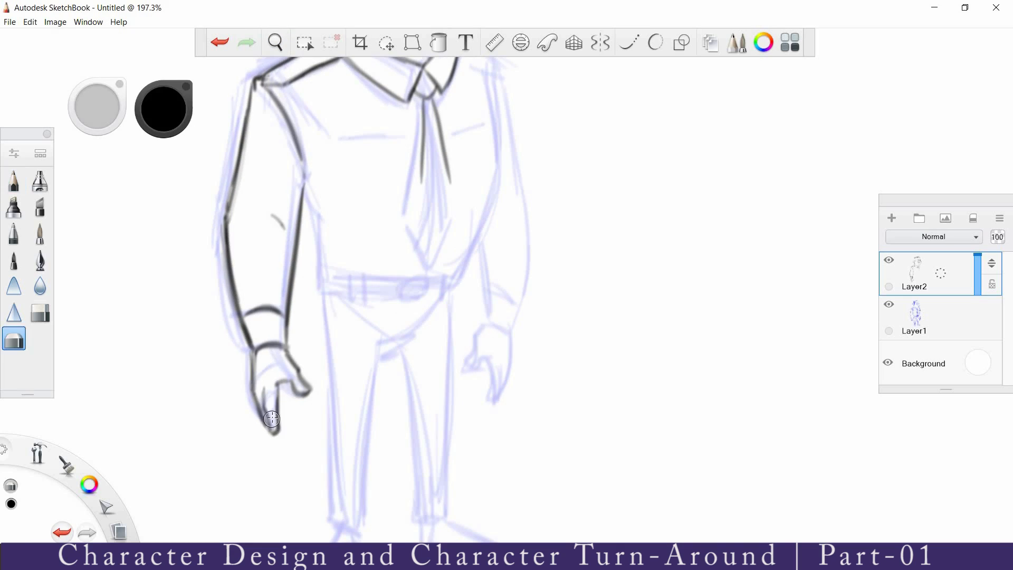
{"action": "key", "text": "b"}
{"action": "mouse_move", "coordinate": [274, 425]}
{"action": "left_mouse_down"}
{"action": "mouse_move", "coordinate": [264, 398]}
{"action": "mouse_move", "coordinate": [275, 430]}
{"action": "mouse_move", "coordinate": [263, 395]}
{"action": "mouse_move", "coordinate": [268, 444]}
{"action": "mouse_move", "coordinate": [315, 344]}
{"action": "mouse_move", "coordinate": [277, 435]}
{"action": "left_mouse_up"}
{"action": "key", "text": "e"}
{"action": "key", "text": "b"}
{"action": "key", "text": "e"}
{"action": "key", "text": "b"}
Step: Ink the near side of the torso and the belt with its round buckle
{"action": "key", "text": "space"}
{"action": "left_click_drag", "start_coordinate": [363, 203], "coordinate": [332, 265]}
{"action": "left_click_drag", "start_coordinate": [271, 253], "coordinate": [291, 299]}
{"action": "mouse_move", "coordinate": [295, 341]}
{"action": "left_mouse_down"}
{"action": "mouse_move", "coordinate": [399, 342]}
{"action": "mouse_move", "coordinate": [427, 331]}
{"action": "mouse_move", "coordinate": [387, 357]}
{"action": "left_mouse_up"}
{"action": "key", "text": "e"}
{"action": "key", "text": "b"}
{"action": "key", "text": "e"}
{"action": "key", "text": "b"}
Step: Trim the belly's far outline with the eraser and add two short crease lines across the shirt front
{"action": "key", "text": "e"}
{"action": "left_click_drag", "start_coordinate": [457, 253], "coordinate": [429, 319]}
{"action": "key", "text": "b"}
{"action": "left_click_drag", "start_coordinate": [335, 257], "coordinate": [379, 246]}
{"action": "left_click_drag", "start_coordinate": [431, 242], "coordinate": [440, 241]}
Step: Ink the far edge of the chest down to the belly, erasing and redrawing rough strokes
{"action": "key", "text": "space"}
{"action": "left_click_drag", "start_coordinate": [448, 206], "coordinate": [429, 296]}
{"action": "key", "text": "e"}
{"action": "key", "text": "b"}
{"action": "mouse_move", "coordinate": [411, 185]}
{"action": "left_mouse_down"}
{"action": "mouse_move", "coordinate": [445, 218]}
{"action": "mouse_move", "coordinate": [448, 300]}
{"action": "left_mouse_up"}
{"action": "key", "text": "e"}
{"action": "key", "text": "b"}
{"action": "left_click_drag", "start_coordinate": [440, 229], "coordinate": [453, 311]}
{"action": "key", "text": "e"}
{"action": "key", "text": "b"}
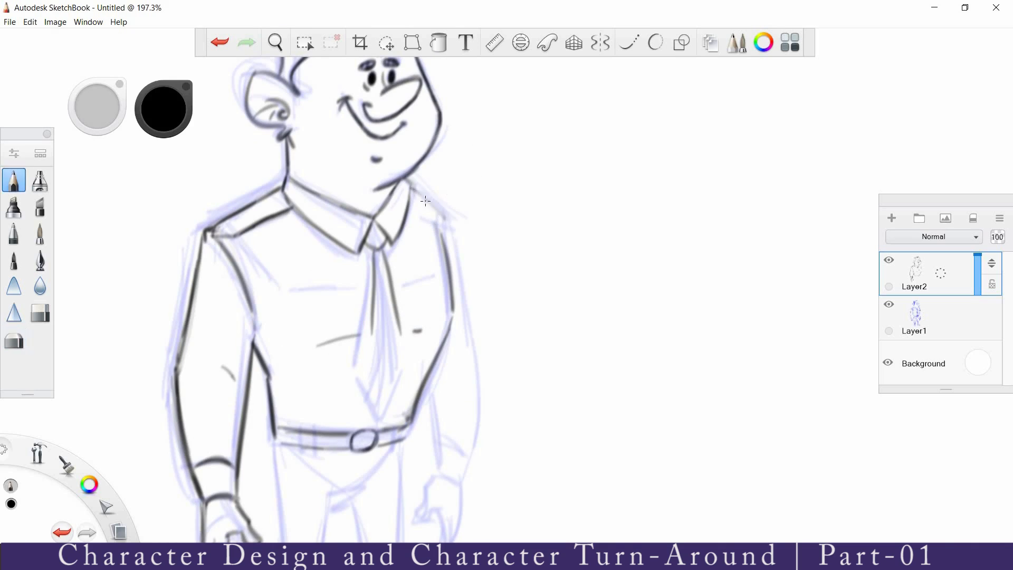
Step: Ink the far shoulder line and clean up the upper edge of the collar with the eraser
{"action": "key", "text": "e"}
{"action": "left_click_drag", "start_coordinate": [449, 218], "coordinate": [411, 185]}
{"action": "key", "text": "b"}
{"action": "key", "text": "e"}
{"action": "left_click_drag", "start_coordinate": [306, 177], "coordinate": [355, 198]}
{"action": "key", "text": "b"}
{"action": "key", "text": "e"}
{"action": "left_click_drag", "start_coordinate": [311, 169], "coordinate": [370, 204]}
{"action": "key", "text": "b"}
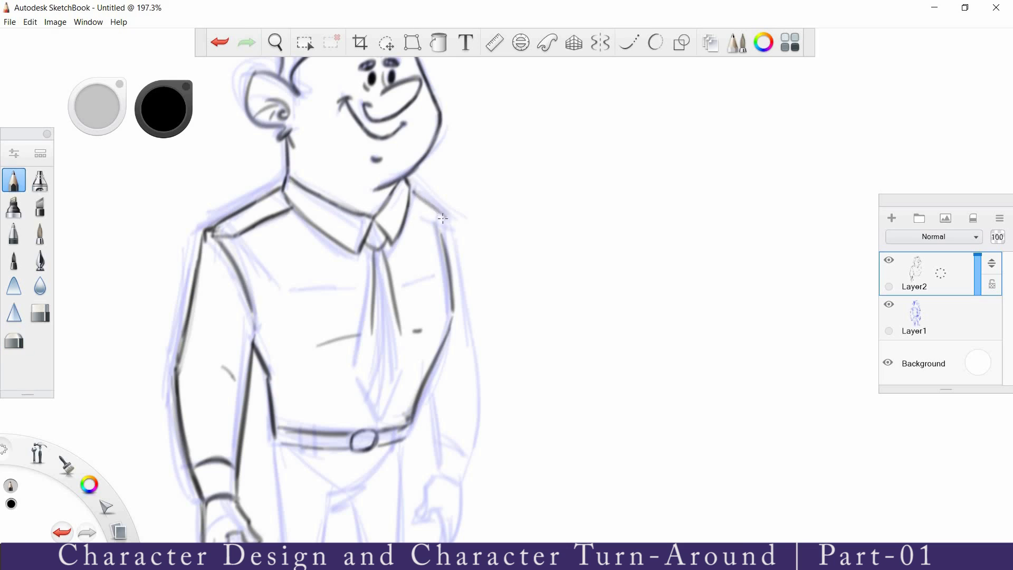
Step: Ink the outer edge of the far sleeve from the shoulder toward the wrist
{"action": "key", "text": "e"}
{"action": "mouse_move", "coordinate": [450, 228]}
{"action": "left_mouse_down"}
{"action": "mouse_move", "coordinate": [442, 258]}
{"action": "mouse_move", "coordinate": [453, 246]}
{"action": "mouse_move", "coordinate": [474, 325]}
{"action": "left_mouse_up"}
{"action": "key", "text": "b"}
{"action": "key", "text": "e"}
{"action": "key", "text": "b"}
{"action": "mouse_move", "coordinate": [507, 289]}
{"action": "left_mouse_down"}
{"action": "mouse_move", "coordinate": [487, 210]}
{"action": "mouse_move", "coordinate": [435, 161]}
{"action": "mouse_move", "coordinate": [455, 370]}
{"action": "mouse_move", "coordinate": [443, 422]}
{"action": "left_mouse_up"}
{"action": "key", "text": "e"}
{"action": "key", "text": "b"}
Step: Ink the far hand and its thumb, alternately erasing and redrawing the rough strokes
{"action": "left_click_drag", "start_coordinate": [454, 369], "coordinate": [453, 437]}
{"action": "key", "text": "e"}
{"action": "key", "text": "b"}
{"action": "key", "text": "e"}
{"action": "key", "text": "b"}
{"action": "mouse_move", "coordinate": [405, 408]}
{"action": "left_mouse_down"}
{"action": "mouse_move", "coordinate": [427, 395]}
{"action": "mouse_move", "coordinate": [448, 442]}
{"action": "mouse_move", "coordinate": [444, 420]}
{"action": "left_mouse_up"}
{"action": "key", "text": "e"}
{"action": "key", "text": "b"}
{"action": "key", "text": "e"}
{"action": "key", "text": "b"}
{"action": "key", "text": "e"}
{"action": "key", "text": "b"}
{"action": "key", "text": "e"}
{"action": "key", "text": "b"}
Step: Refine the far wrist and cuff and ink the inner edge of the far sleeve
{"action": "left_click_drag", "start_coordinate": [449, 423], "coordinate": [437, 443]}
{"action": "key", "text": "e"}
{"action": "key", "text": "b"}
{"action": "mouse_move", "coordinate": [451, 376]}
{"action": "left_mouse_down"}
{"action": "mouse_move", "coordinate": [441, 349]}
{"action": "mouse_move", "coordinate": [456, 348]}
{"action": "mouse_move", "coordinate": [426, 367]}
{"action": "left_mouse_up"}
{"action": "key", "text": "e"}
{"action": "key", "text": "b"}
{"action": "mouse_move", "coordinate": [410, 298]}
{"action": "left_mouse_down"}
{"action": "mouse_move", "coordinate": [430, 367]}
{"action": "mouse_move", "coordinate": [411, 406]}
{"action": "mouse_move", "coordinate": [432, 395]}
{"action": "mouse_move", "coordinate": [444, 443]}
{"action": "left_mouse_up"}
{"action": "key", "text": "e"}
{"action": "key", "text": "b"}
{"action": "key", "text": "e"}
{"action": "key", "text": "b"}
{"action": "key", "text": "e"}
{"action": "key", "text": "b"}
Step: Ink the outer edge and the finger line of the far hand
{"action": "left_click_drag", "start_coordinate": [456, 370], "coordinate": [451, 433]}
{"action": "left_click_drag", "start_coordinate": [430, 397], "coordinate": [435, 439]}
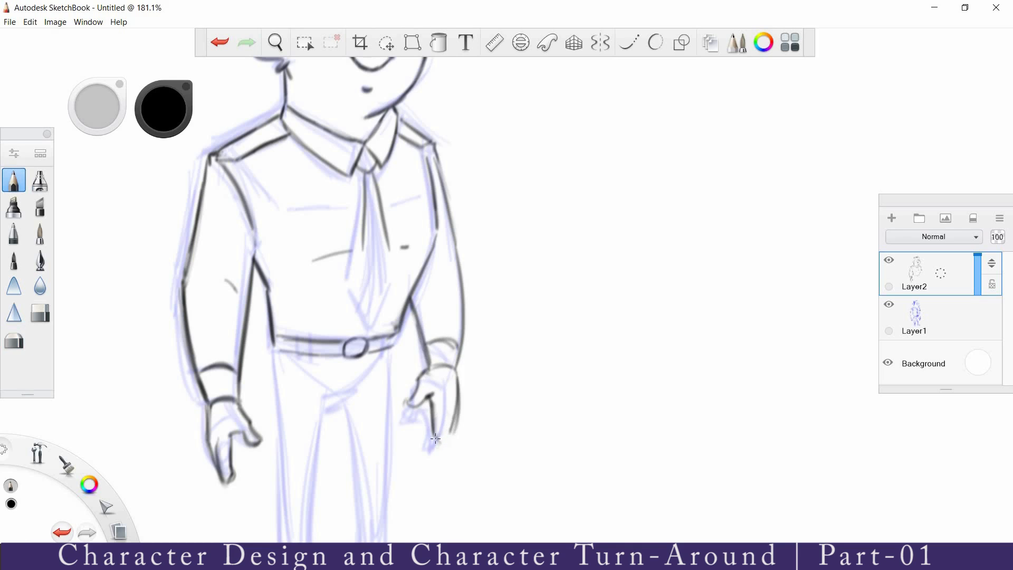
{"action": "key", "text": "e"}
{"action": "key", "text": "b"}
Step: Darken the outer edge of the far upper sleeve and trim the stray strokes along it
{"action": "left_click_drag", "start_coordinate": [435, 162], "coordinate": [455, 247]}
{"action": "key", "text": "e"}
{"action": "left_click_drag", "start_coordinate": [433, 157], "coordinate": [453, 243]}
{"action": "key", "text": "b"}
{"action": "key", "text": "e"}
{"action": "left_click_drag", "start_coordinate": [457, 249], "coordinate": [461, 289]}
{"action": "key", "text": "b"}
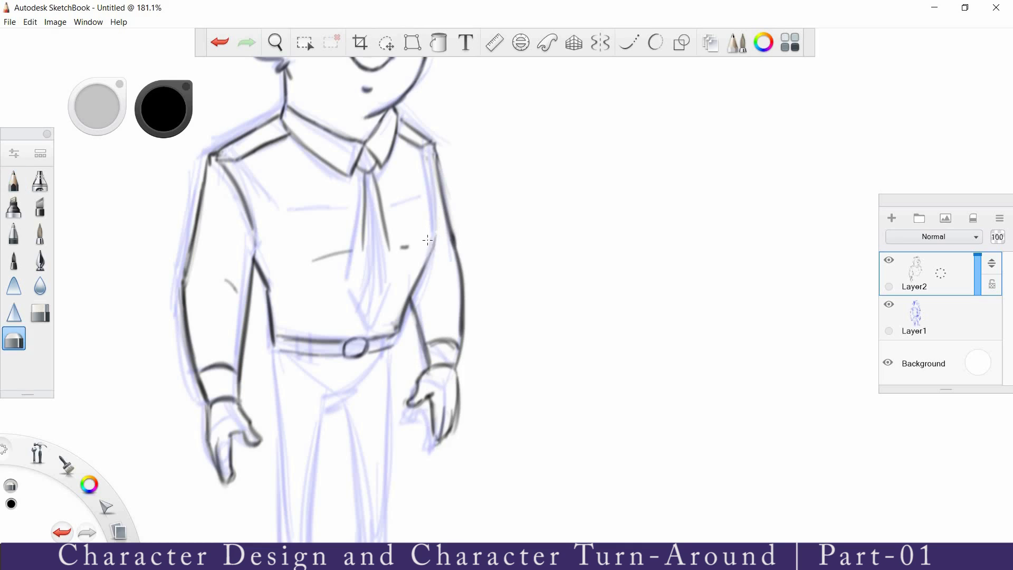
Step: Redraw the far chest edge and ink the whole tie down to its pointed tip
{"action": "key", "text": "e"}
{"action": "left_click_drag", "start_coordinate": [362, 203], "coordinate": [370, 311]}
{"action": "key", "text": "b"}
{"action": "key", "text": "e"}
{"action": "left_click_drag", "start_coordinate": [362, 185], "coordinate": [357, 285]}
{"action": "key", "text": "b"}
{"action": "left_click_drag", "start_coordinate": [374, 177], "coordinate": [392, 270]}
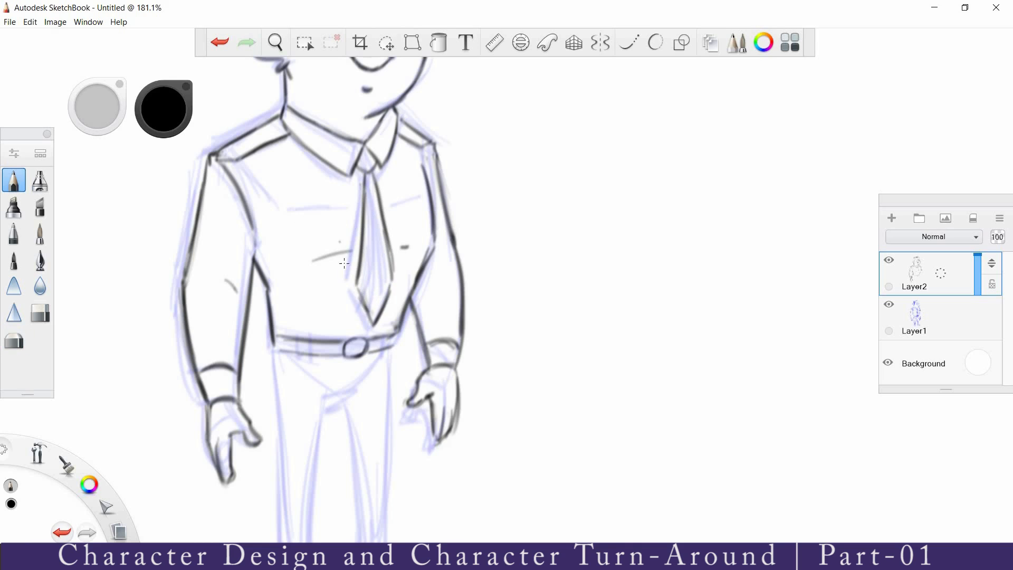
Step: Ink the vertical belt loops on the belt
{"action": "key", "text": "space"}
{"action": "mouse_move", "coordinate": [441, 289]}
{"action": "left_mouse_down"}
{"action": "mouse_move", "coordinate": [394, 242]}
{"action": "mouse_move", "coordinate": [347, 270]}
{"action": "left_mouse_up"}
{"action": "key", "text": "e"}
{"action": "key", "text": "b"}
{"action": "left_click_drag", "start_coordinate": [320, 205], "coordinate": [322, 233]}
{"action": "left_click_drag", "start_coordinate": [333, 206], "coordinate": [334, 232]}
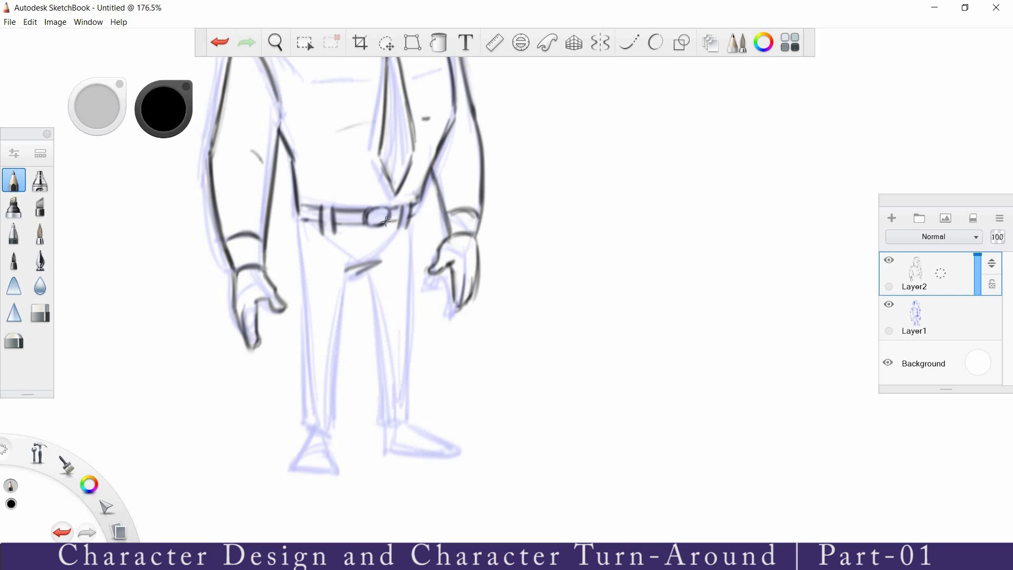
Step: Try inking the near trouser leg's outer edge, hem and inner edge, and undo those strokes
{"action": "left_click_drag", "start_coordinate": [296, 220], "coordinate": [304, 222]}
{"action": "left_click_drag", "start_coordinate": [301, 225], "coordinate": [305, 368]}
{"action": "key", "text": "e"}
{"action": "mouse_move", "coordinate": [306, 364]}
{"action": "left_mouse_down"}
{"action": "mouse_move", "coordinate": [304, 258]}
{"action": "mouse_move", "coordinate": [304, 433]}
{"action": "mouse_move", "coordinate": [318, 448]}
{"action": "left_mouse_up"}
{"action": "key", "text": "b"}
{"action": "key", "text": "e"}
{"action": "left_click", "coordinate": [352, 316]}
{"action": "key", "text": "b"}
{"action": "left_click_drag", "start_coordinate": [318, 448], "coordinate": [338, 435]}
{"action": "mouse_move", "coordinate": [346, 275]}
{"action": "left_mouse_down"}
{"action": "mouse_move", "coordinate": [339, 431]}
{"action": "mouse_move", "coordinate": [334, 423]}
{"action": "left_mouse_up"}
{"action": "key", "text": "ctrl+z"}
{"action": "key", "text": "ctrl+z"}
{"action": "key", "text": "ctrl+z"}
{"action": "key", "text": "ctrl+z"}
{"action": "key", "text": "ctrl+z"}
{"action": "key", "text": "ctrl+z"}
{"action": "key", "text": "ctrl+z"}
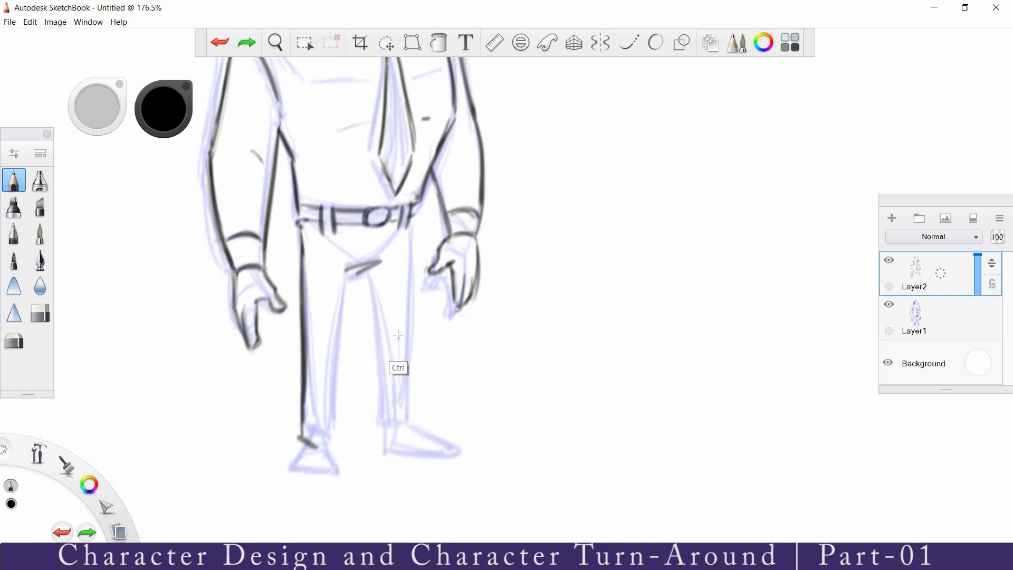
Step: Clean up and re-ink the outer edge of the near trouser leg from the belt down to the ankle
{"action": "key", "text": "e"}
{"action": "left_click_drag", "start_coordinate": [308, 232], "coordinate": [306, 293]}
{"action": "key", "text": "b"}
{"action": "left_click_drag", "start_coordinate": [301, 223], "coordinate": [300, 360]}
{"action": "key", "text": "e"}
{"action": "key", "text": "b"}
{"action": "left_click_drag", "start_coordinate": [301, 297], "coordinate": [305, 436]}
Step: Try inking the inner trouser edges from the crotch downward, and erase and undo these attempts
{"action": "mouse_move", "coordinate": [347, 271]}
{"action": "left_mouse_down"}
{"action": "mouse_move", "coordinate": [328, 435]}
{"action": "mouse_move", "coordinate": [380, 422]}
{"action": "left_mouse_up"}
{"action": "key", "text": "e"}
{"action": "key", "text": "b"}
{"action": "mouse_move", "coordinate": [380, 261]}
{"action": "left_mouse_down"}
{"action": "mouse_move", "coordinate": [344, 273]}
{"action": "mouse_move", "coordinate": [377, 263]}
{"action": "mouse_move", "coordinate": [331, 403]}
{"action": "left_mouse_up"}
{"action": "key", "text": "e"}
{"action": "left_click_drag", "start_coordinate": [372, 272], "coordinate": [381, 427]}
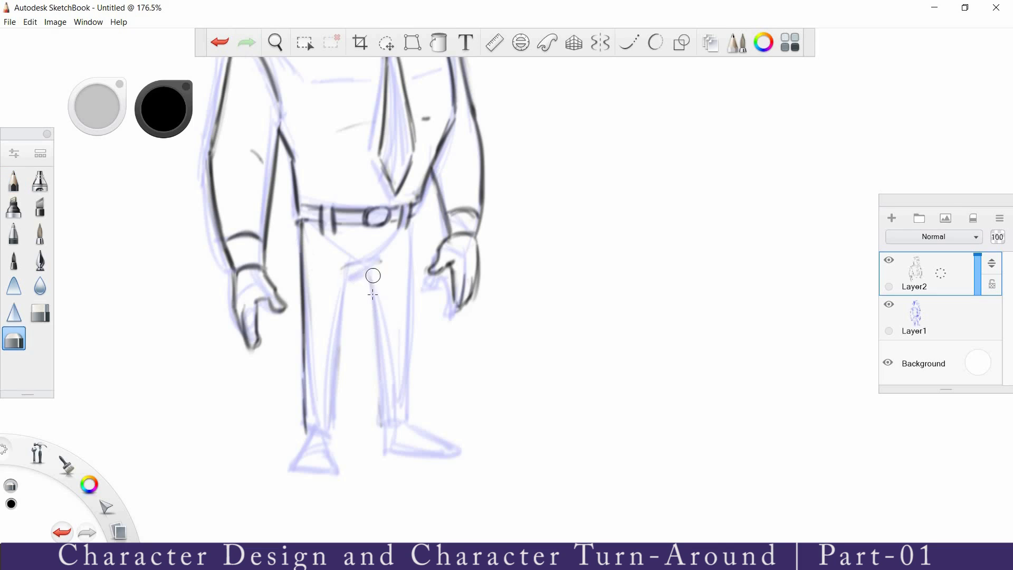
{"action": "key", "text": "b"}
{"action": "left_click_drag", "start_coordinate": [353, 266], "coordinate": [334, 429]}
{"action": "key", "text": "ctrl+z"}
{"action": "key", "text": "e"}
{"action": "mouse_move", "coordinate": [377, 268]}
{"action": "left_mouse_down"}
{"action": "mouse_move", "coordinate": [368, 234]}
{"action": "mouse_move", "coordinate": [385, 254]}
{"action": "mouse_move", "coordinate": [326, 407]}
{"action": "left_mouse_up"}
{"action": "key", "text": "b"}
{"action": "key", "text": "ctrl+z"}
Step: Ink the crotch line, the inner edges of both trouser legs and the far leg's outer edge
{"action": "left_click_drag", "start_coordinate": [334, 260], "coordinate": [320, 423]}
{"action": "left_click_drag", "start_coordinate": [326, 313], "coordinate": [320, 434]}
{"action": "left_click_drag", "start_coordinate": [381, 257], "coordinate": [385, 417]}
{"action": "key", "text": "ctrl+z"}
{"action": "left_click_drag", "start_coordinate": [411, 228], "coordinate": [402, 431]}
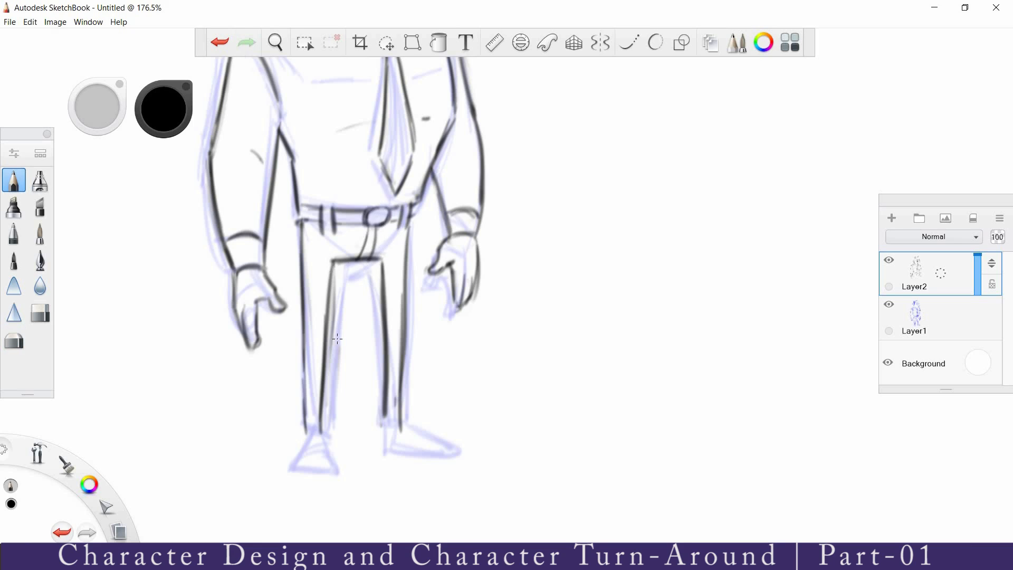
Step: Lower the opacity of the blue sketch on Layer1 and make Layer2 the active layer again
{"action": "key", "text": "space"}
{"action": "left_click_drag", "start_coordinate": [432, 359], "coordinate": [422, 349]}
{"action": "left_click", "coordinate": [957, 318]}
{"action": "left_click_drag", "start_coordinate": [977, 321], "coordinate": [977, 336]}
{"action": "left_click", "coordinate": [950, 271]}
Step: Go over the near trouser leg's inner edge down to the hem
{"action": "key", "text": "space"}
{"action": "mouse_move", "coordinate": [460, 331]}
{"action": "left_mouse_down"}
{"action": "mouse_move", "coordinate": [454, 323]}
{"action": "mouse_move", "coordinate": [474, 344]}
{"action": "left_mouse_up"}
{"action": "left_click_drag", "start_coordinate": [323, 224], "coordinate": [312, 365]}
{"action": "mouse_move", "coordinate": [315, 280]}
{"action": "left_mouse_down"}
{"action": "mouse_move", "coordinate": [306, 397]}
{"action": "mouse_move", "coordinate": [318, 378]}
{"action": "left_mouse_up"}
{"action": "left_click_drag", "start_coordinate": [322, 274], "coordinate": [310, 419]}
{"action": "left_click_drag", "start_coordinate": [317, 299], "coordinate": [303, 434]}
Step: Ink both shoes with flat soles and pointed toes, including the ankle lines where they meet the trousers
{"action": "key", "text": "space"}
{"action": "left_click_drag", "start_coordinate": [341, 508], "coordinate": [356, 404]}
{"action": "left_click_drag", "start_coordinate": [330, 276], "coordinate": [317, 378]}
{"action": "mouse_move", "coordinate": [295, 377]}
{"action": "left_mouse_down"}
{"action": "mouse_move", "coordinate": [320, 376]}
{"action": "mouse_move", "coordinate": [288, 430]}
{"action": "mouse_move", "coordinate": [356, 428]}
{"action": "left_mouse_up"}
{"action": "left_click_drag", "start_coordinate": [287, 430], "coordinate": [356, 428]}
{"action": "left_click_drag", "start_coordinate": [319, 379], "coordinate": [352, 426]}
{"action": "left_click_drag", "start_coordinate": [410, 390], "coordinate": [499, 400]}
{"action": "left_click_drag", "start_coordinate": [435, 364], "coordinate": [498, 397]}
{"action": "left_click_drag", "start_coordinate": [409, 364], "coordinate": [408, 401]}
Step: Erase the rough parts of the far trouser leg's inner edge and re-ink it cleanly
{"action": "key", "text": "e"}
{"action": "left_click_drag", "start_coordinate": [412, 153], "coordinate": [414, 337]}
{"action": "key", "text": "e"}
{"action": "left_click_drag", "start_coordinate": [407, 134], "coordinate": [410, 277]}
{"action": "left_click_drag", "start_coordinate": [409, 204], "coordinate": [411, 341]}
{"action": "key", "text": "e"}
{"action": "left_click_drag", "start_coordinate": [413, 269], "coordinate": [414, 350]}
{"action": "key", "text": "e"}
Step: Darken the horizontal crotch line and ink one side of the trouser fly
{"action": "left_click_drag", "start_coordinate": [337, 126], "coordinate": [407, 125]}
{"action": "mouse_move", "coordinate": [369, 174]}
{"action": "left_mouse_down"}
{"action": "mouse_move", "coordinate": [366, 280]}
{"action": "mouse_move", "coordinate": [372, 231]}
{"action": "left_mouse_up"}
{"action": "left_click_drag", "start_coordinate": [399, 183], "coordinate": [390, 229]}
Step: Trim the near trouser leg's inner edge and redraw it as a clean dark line
{"action": "key", "text": "e"}
{"action": "left_click_drag", "start_coordinate": [338, 266], "coordinate": [328, 401]}
{"action": "key", "text": "e"}
{"action": "left_click_drag", "start_coordinate": [334, 233], "coordinate": [320, 404]}
{"action": "key", "text": "e"}
{"action": "left_click_drag", "start_coordinate": [331, 282], "coordinate": [323, 424]}
{"action": "left_click_drag", "start_coordinate": [330, 311], "coordinate": [321, 423]}
Step: Clean up the area below the buckle and re-ink the crotch line and both fly lines
{"action": "mouse_move", "coordinate": [319, 194]}
{"action": "left_mouse_down"}
{"action": "mouse_move", "coordinate": [449, 169]}
{"action": "mouse_move", "coordinate": [387, 227]}
{"action": "left_mouse_up"}
{"action": "key", "text": "e"}
{"action": "key", "text": "e"}
{"action": "mouse_move", "coordinate": [333, 232]}
{"action": "left_mouse_down"}
{"action": "mouse_move", "coordinate": [381, 239]}
{"action": "mouse_move", "coordinate": [335, 282]}
{"action": "left_mouse_up"}
{"action": "key", "text": "e"}
{"action": "mouse_move", "coordinate": [336, 230]}
{"action": "left_mouse_down"}
{"action": "mouse_move", "coordinate": [331, 312]}
{"action": "mouse_move", "coordinate": [409, 232]}
{"action": "left_mouse_up"}
{"action": "key", "text": "e"}
{"action": "key", "text": "e"}
{"action": "left_click_drag", "start_coordinate": [382, 185], "coordinate": [377, 230]}
{"action": "left_click_drag", "start_coordinate": [397, 185], "coordinate": [389, 230]}
Step: Rework the belt's lower edge and replace the oval buckle with a rectangular one
{"action": "left_click_drag", "start_coordinate": [294, 182], "coordinate": [450, 170]}
{"action": "key", "text": "e"}
{"action": "mouse_move", "coordinate": [314, 161]}
{"action": "left_mouse_down"}
{"action": "mouse_move", "coordinate": [377, 180]}
{"action": "mouse_move", "coordinate": [417, 177]}
{"action": "mouse_move", "coordinate": [368, 186]}
{"action": "left_mouse_up"}
{"action": "key", "text": "e"}
{"action": "left_click_drag", "start_coordinate": [369, 158], "coordinate": [413, 161]}
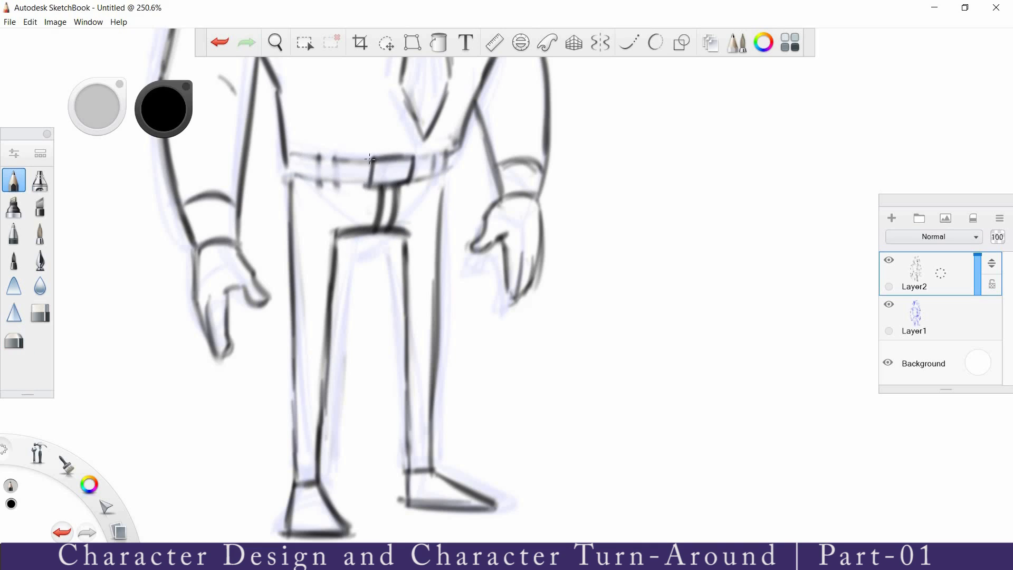
Step: Re-ink the belt's upper edge across the waist and tidy the lines around the belt loops
{"action": "left_click_drag", "start_coordinate": [292, 157], "coordinate": [366, 158]}
{"action": "mouse_move", "coordinate": [404, 158]}
{"action": "left_mouse_down"}
{"action": "mouse_move", "coordinate": [449, 154]}
{"action": "mouse_move", "coordinate": [442, 193]}
{"action": "left_mouse_up"}
{"action": "key", "text": "e"}
{"action": "mouse_move", "coordinate": [288, 155]}
{"action": "left_mouse_down"}
{"action": "mouse_move", "coordinate": [291, 206]}
{"action": "mouse_move", "coordinate": [337, 165]}
{"action": "left_mouse_up"}
{"action": "key", "text": "e"}
{"action": "key", "text": "e"}
{"action": "key", "text": "e"}
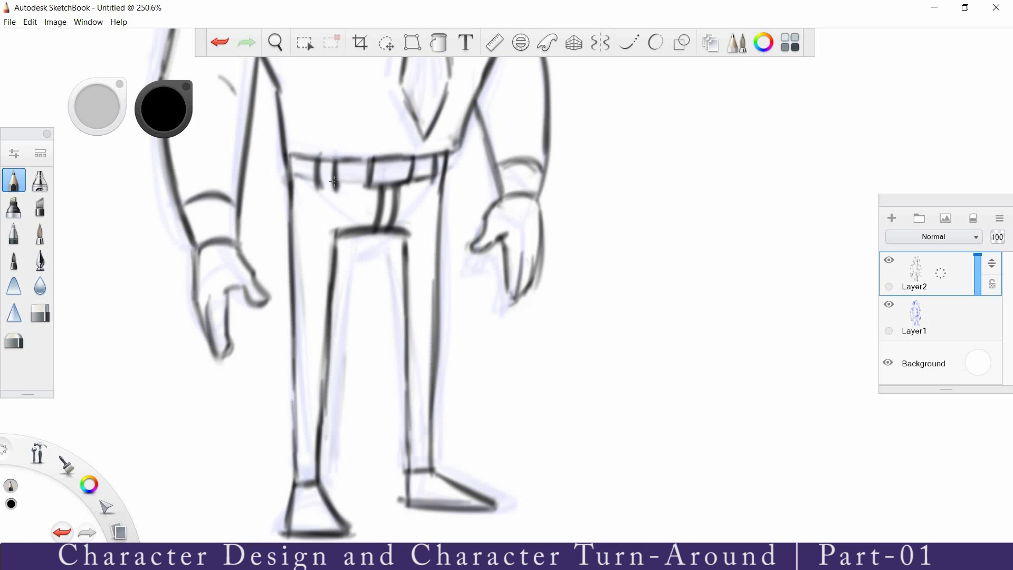
{"action": "key", "text": "ctrl+z"}
{"action": "left_click_drag", "start_coordinate": [289, 156], "coordinate": [428, 156]}
Step: Touch up the outer edges of both trouser legs
{"action": "key", "text": "space"}
{"action": "left_click_drag", "start_coordinate": [455, 231], "coordinate": [258, 223]}
{"action": "key", "text": "e"}
{"action": "key", "text": "e"}
{"action": "left_click_drag", "start_coordinate": [334, 298], "coordinate": [336, 422]}
{"action": "left_click_drag", "start_coordinate": [418, 238], "coordinate": [421, 412]}
Step: Draw a buttoned flap pocket on each side of the chest and add diagonal stripes to the tie
{"action": "key", "text": "space"}
{"action": "left_click_drag", "start_coordinate": [454, 243], "coordinate": [316, 232]}
{"action": "left_click_drag", "start_coordinate": [378, 100], "coordinate": [374, 224]}
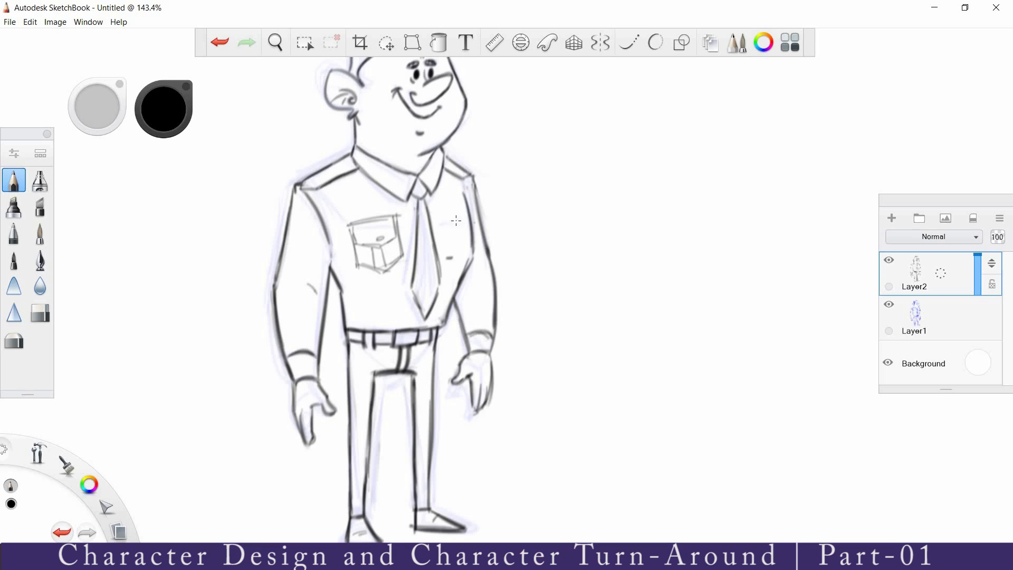
{"action": "key", "text": "e"}
{"action": "key", "text": "e"}
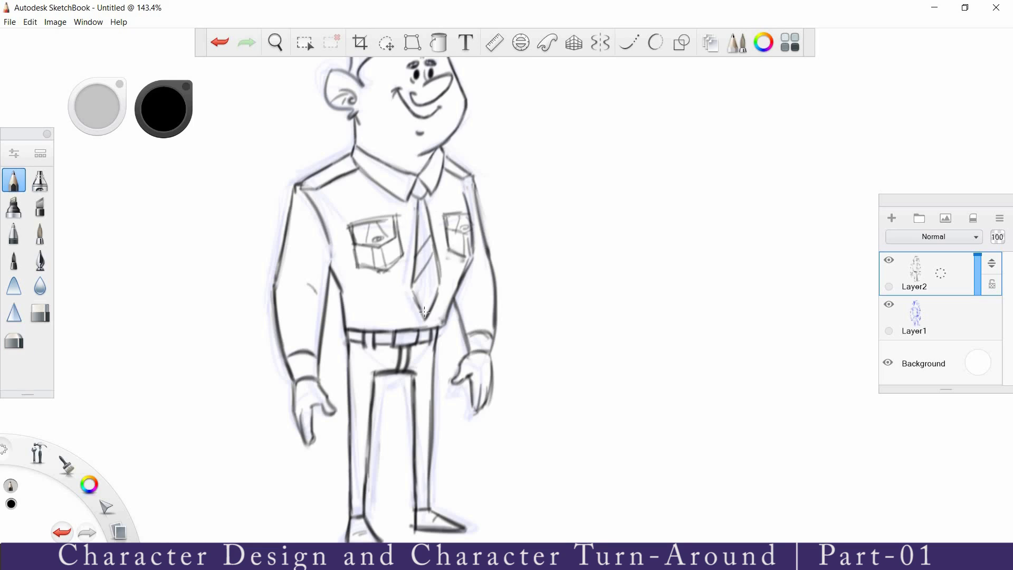
Step: Darken the upper, lower and front edges of both shirt collar flaps
{"action": "scroll", "coordinate": [467, 237], "scroll_direction": "down", "scroll_amount": 3}
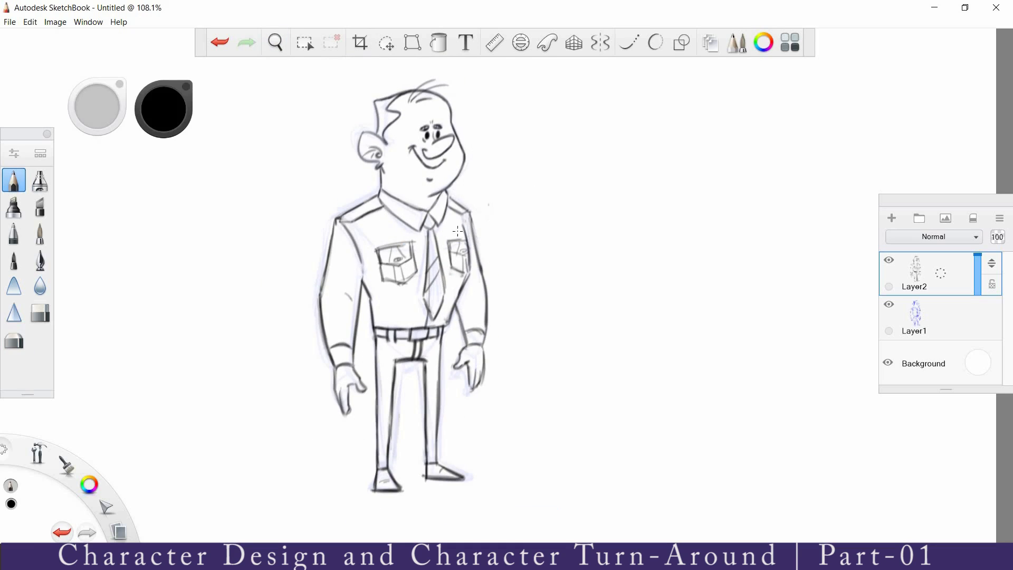
{"action": "scroll", "coordinate": [490, 205], "scroll_direction": "up", "scroll_amount": 10}
{"action": "left_click_drag", "start_coordinate": [347, 207], "coordinate": [511, 283]}
{"action": "left_click_drag", "start_coordinate": [551, 218], "coordinate": [481, 345]}
{"action": "left_click_drag", "start_coordinate": [508, 284], "coordinate": [542, 330]}
{"action": "left_click_drag", "start_coordinate": [574, 227], "coordinate": [548, 324]}
{"action": "left_click_drag", "start_coordinate": [342, 235], "coordinate": [481, 346]}
{"action": "left_click_drag", "start_coordinate": [481, 346], "coordinate": [504, 289]}
{"action": "mouse_move", "coordinate": [353, 211]}
{"action": "left_mouse_down"}
{"action": "mouse_move", "coordinate": [460, 268]}
{"action": "mouse_move", "coordinate": [349, 205]}
{"action": "left_mouse_up"}
{"action": "left_click_drag", "start_coordinate": [352, 203], "coordinate": [340, 239]}
Step: Darken the upper tie and the shoulder straps, and add a small oval button to each strap
{"action": "left_click_drag", "start_coordinate": [580, 235], "coordinate": [644, 284]}
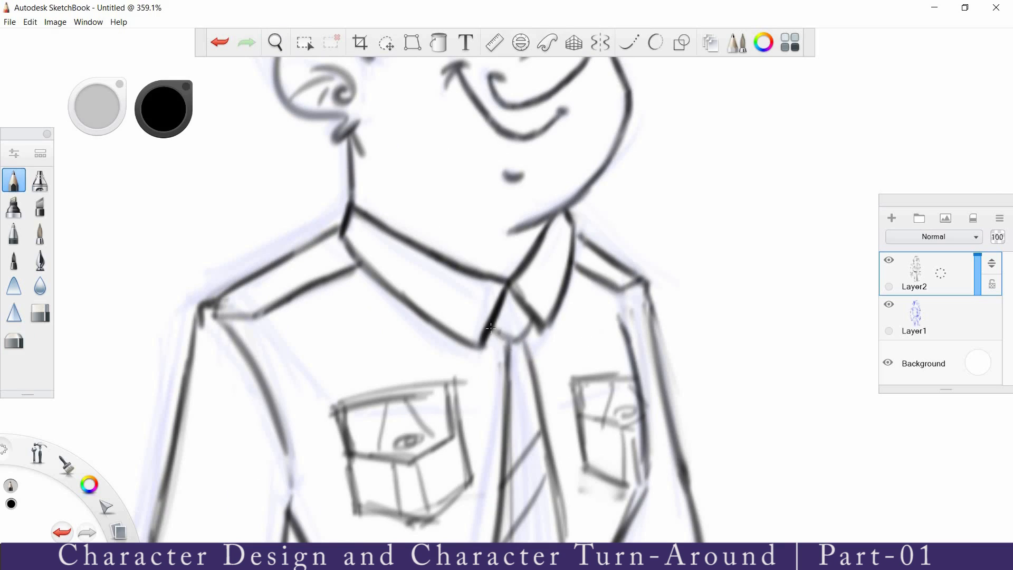
{"action": "mouse_move", "coordinate": [498, 329]}
{"action": "left_mouse_down"}
{"action": "mouse_move", "coordinate": [531, 362]}
{"action": "mouse_move", "coordinate": [534, 316]}
{"action": "mouse_move", "coordinate": [504, 393]}
{"action": "left_mouse_up"}
{"action": "left_click_drag", "start_coordinate": [525, 333], "coordinate": [535, 380]}
{"action": "mouse_move", "coordinate": [214, 317]}
{"action": "left_mouse_down"}
{"action": "mouse_move", "coordinate": [303, 276]}
{"action": "mouse_move", "coordinate": [270, 288]}
{"action": "left_mouse_up"}
{"action": "left_click", "coordinate": [295, 270]}
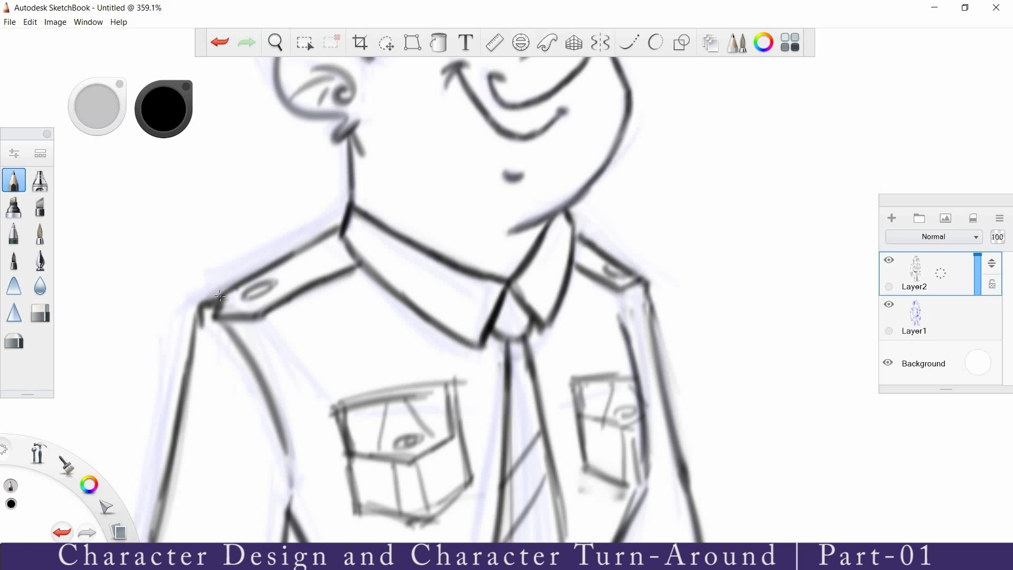
Step: Darken the head's outline around the crown, jaw and chin
{"action": "left_click_drag", "start_coordinate": [388, 220], "coordinate": [358, 341]}
{"action": "left_click_drag", "start_coordinate": [322, 227], "coordinate": [253, 140]}
{"action": "mouse_move", "coordinate": [248, 201]}
{"action": "left_mouse_down"}
{"action": "mouse_move", "coordinate": [253, 154]}
{"action": "mouse_move", "coordinate": [255, 295]}
{"action": "mouse_move", "coordinate": [343, 145]}
{"action": "left_mouse_up"}
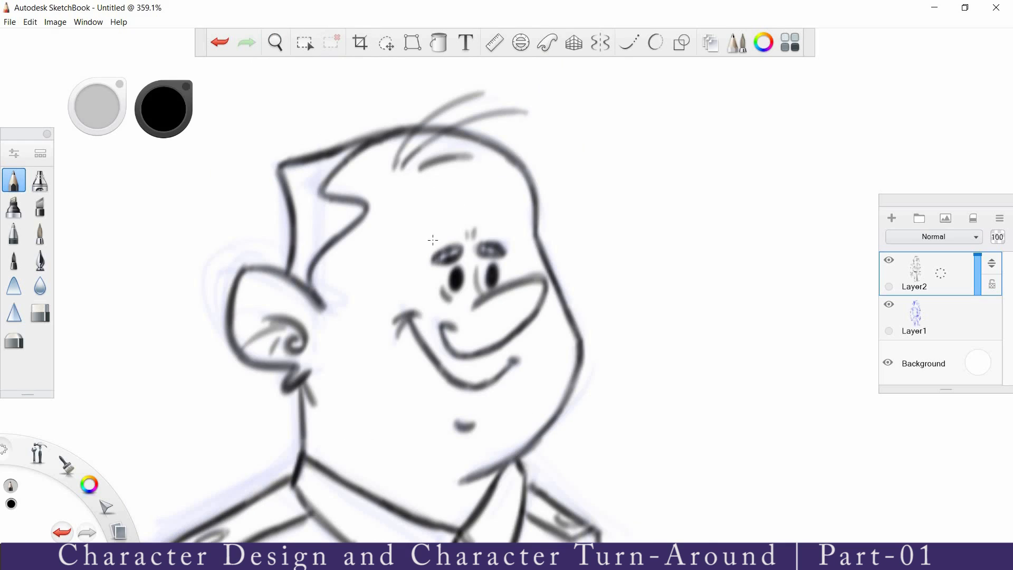
{"action": "left_click_drag", "start_coordinate": [430, 173], "coordinate": [472, 161]}
{"action": "left_click_drag", "start_coordinate": [338, 152], "coordinate": [536, 231]}
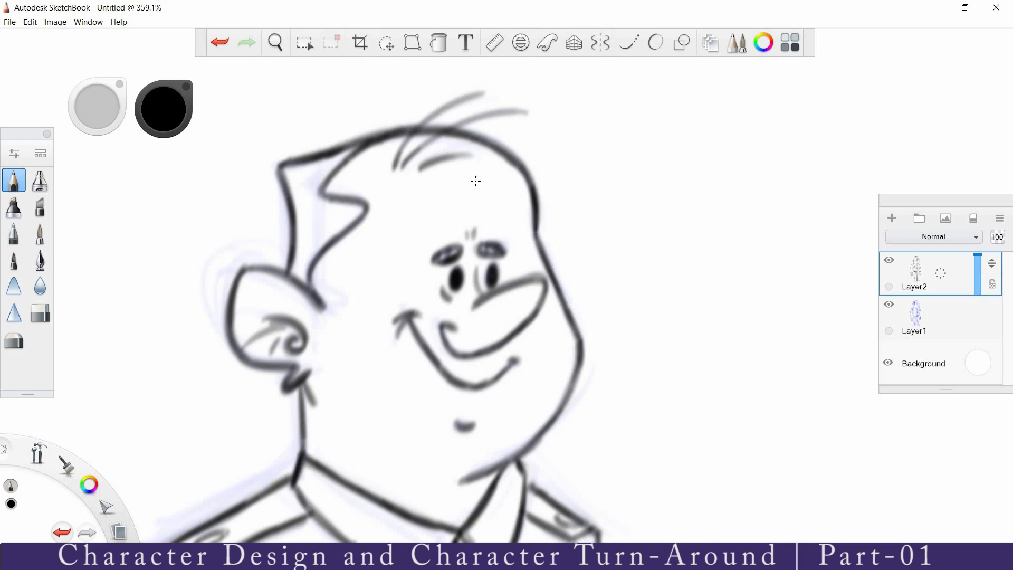
{"action": "left_click_drag", "start_coordinate": [409, 354], "coordinate": [364, 287]}
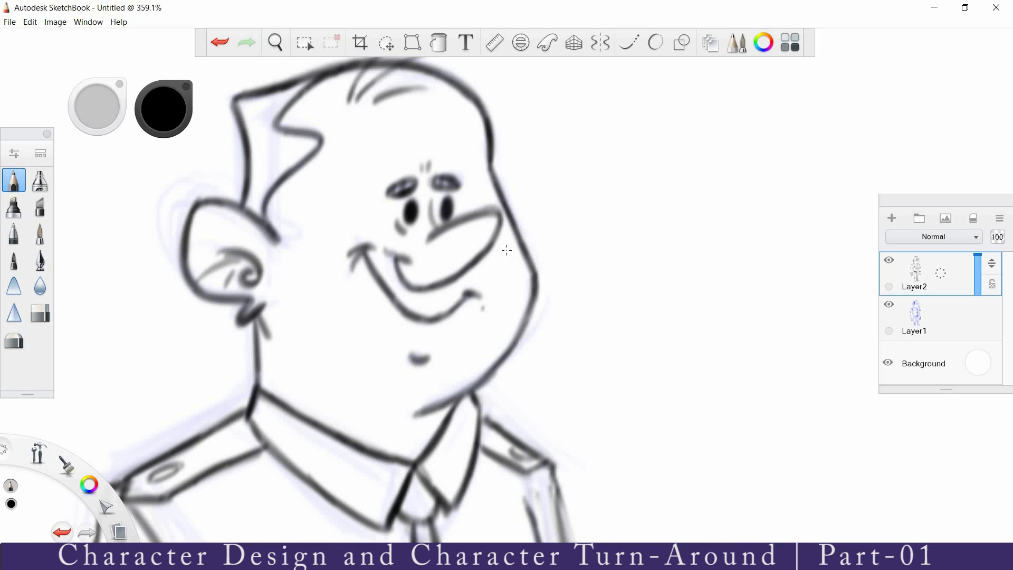
{"action": "left_click_drag", "start_coordinate": [538, 277], "coordinate": [521, 338]}
{"action": "mouse_move", "coordinate": [416, 415]}
{"action": "left_mouse_down"}
{"action": "mouse_move", "coordinate": [533, 321]}
{"action": "mouse_move", "coordinate": [486, 382]}
{"action": "left_mouse_up"}
Step: Darken the far sleeve's outer edge and the near side of the shirt's torso
{"action": "left_click_drag", "start_coordinate": [510, 422], "coordinate": [539, 222]}
{"action": "left_click_drag", "start_coordinate": [580, 263], "coordinate": [596, 317]}
{"action": "left_click_drag", "start_coordinate": [615, 298], "coordinate": [617, 140]}
{"action": "mouse_move", "coordinate": [347, 244]}
{"action": "left_mouse_down"}
{"action": "mouse_move", "coordinate": [346, 284]}
{"action": "mouse_move", "coordinate": [366, 317]}
{"action": "left_mouse_up"}
{"action": "left_click_drag", "start_coordinate": [366, 312], "coordinate": [374, 379]}
Step: Darken the tie's long edges and its pointed tip
{"action": "left_click_drag", "start_coordinate": [485, 311], "coordinate": [509, 366]}
{"action": "left_click_drag", "start_coordinate": [536, 309], "coordinate": [511, 366]}
{"action": "left_click_drag", "start_coordinate": [496, 182], "coordinate": [484, 313]}
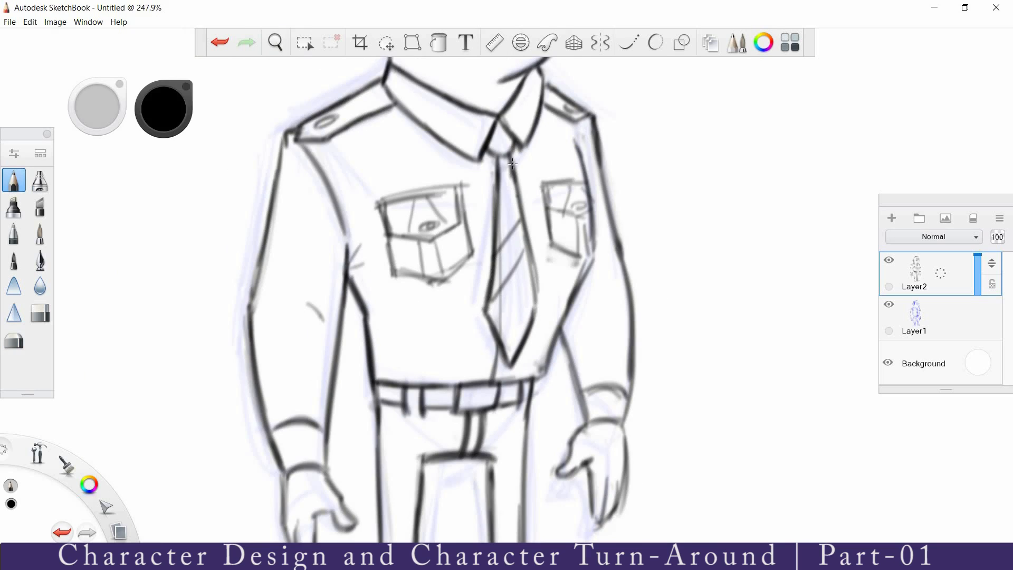
{"action": "left_click_drag", "start_coordinate": [511, 166], "coordinate": [537, 310]}
Step: Darken the outlines and flaps of both chest pockets
{"action": "left_click_drag", "start_coordinate": [460, 189], "coordinate": [463, 227]}
{"action": "left_click_drag", "start_coordinate": [387, 237], "coordinate": [435, 282]}
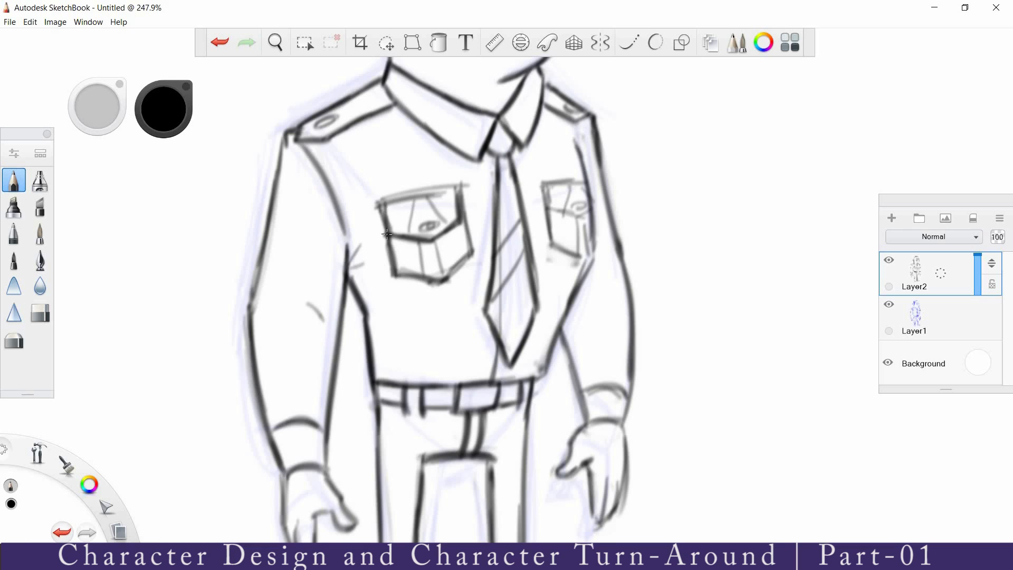
{"action": "left_click_drag", "start_coordinate": [387, 233], "coordinate": [378, 201]}
{"action": "left_click_drag", "start_coordinate": [379, 200], "coordinate": [460, 186]}
{"action": "left_click_drag", "start_coordinate": [543, 186], "coordinate": [586, 179]}
{"action": "left_click_drag", "start_coordinate": [544, 208], "coordinate": [551, 257]}
{"action": "left_click_drag", "start_coordinate": [556, 182], "coordinate": [585, 178]}
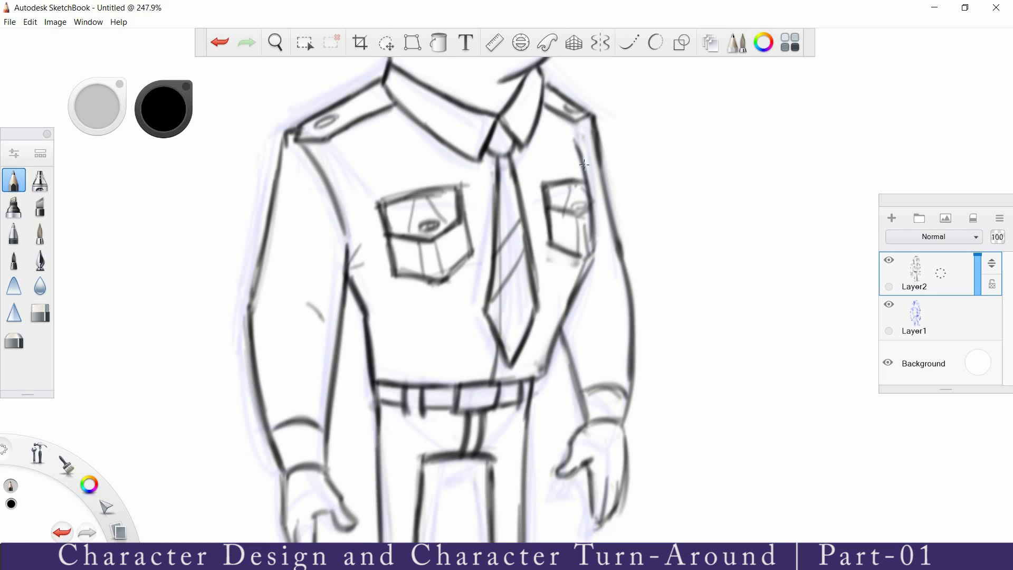
Step: Darken the far side of the shirt's torso and the belt's near end
{"action": "key", "text": "e"}
{"action": "left_click_drag", "start_coordinate": [595, 254], "coordinate": [542, 377]}
{"action": "key", "text": "e"}
{"action": "key", "text": "e"}
{"action": "key", "text": "e"}
{"action": "left_click_drag", "start_coordinate": [370, 379], "coordinate": [402, 389]}
{"action": "mouse_move", "coordinate": [375, 381]}
{"action": "left_mouse_down"}
{"action": "mouse_move", "coordinate": [377, 401]}
{"action": "mouse_move", "coordinate": [395, 407]}
{"action": "left_mouse_up"}
Step: Darken the near sleeve's inner edge, together with its cuff and the outer edge of the near hand
{"action": "left_click_drag", "start_coordinate": [351, 480], "coordinate": [370, 339]}
{"action": "left_click_drag", "start_coordinate": [303, 334], "coordinate": [342, 328]}
{"action": "mouse_move", "coordinate": [293, 296]}
{"action": "left_mouse_down"}
{"action": "mouse_move", "coordinate": [338, 288]}
{"action": "mouse_move", "coordinate": [328, 279]}
{"action": "left_mouse_up"}
{"action": "left_click_drag", "start_coordinate": [304, 334], "coordinate": [303, 386]}
{"action": "left_click_drag", "start_coordinate": [304, 321], "coordinate": [303, 328]}
{"action": "key", "text": "e"}
{"action": "key", "text": "e"}
Step: Darken the far sleeve's cuff and the fingers of the far hand
{"action": "left_click_drag", "start_coordinate": [601, 259], "coordinate": [645, 259]}
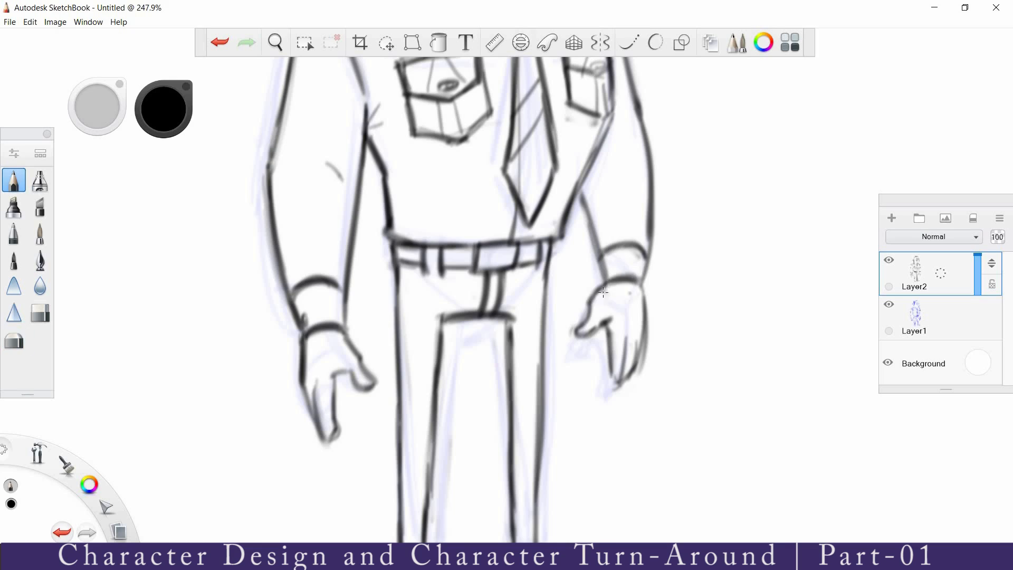
{"action": "key", "text": "e"}
{"action": "key", "text": "e"}
{"action": "mouse_move", "coordinate": [607, 325]}
{"action": "left_mouse_down"}
{"action": "mouse_move", "coordinate": [618, 388]}
{"action": "mouse_move", "coordinate": [624, 337]}
{"action": "mouse_move", "coordinate": [615, 384]}
{"action": "left_mouse_up"}
{"action": "key", "text": "e"}
{"action": "key", "text": "e"}
{"action": "left_click_drag", "start_coordinate": [626, 338], "coordinate": [618, 384]}
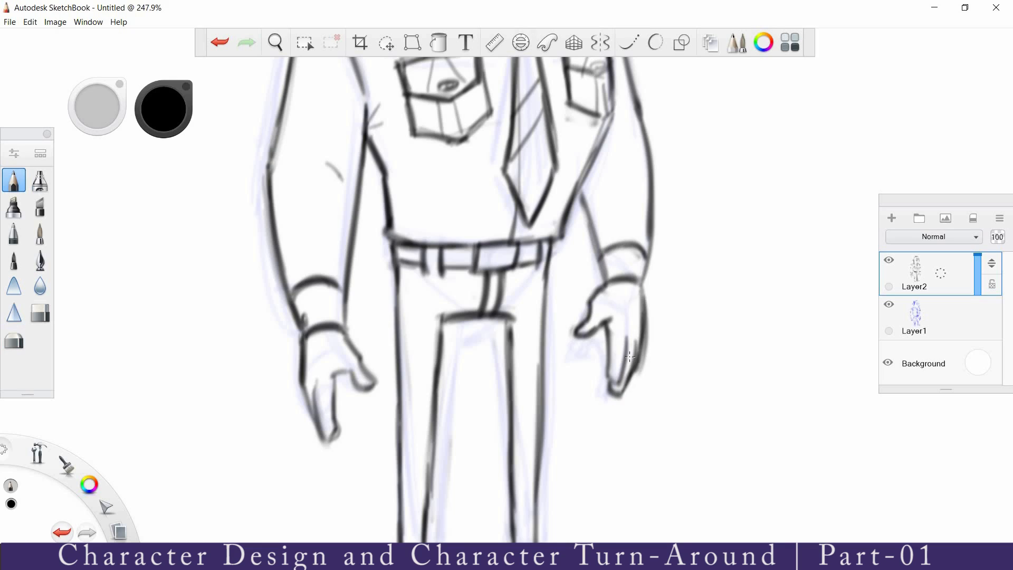
Step: Darken the far forearm's edges down to the cuff and the outer edge of the far hand
{"action": "left_click_drag", "start_coordinate": [581, 194], "coordinate": [605, 284]}
{"action": "key", "text": "e"}
{"action": "mouse_move", "coordinate": [652, 300]}
{"action": "left_mouse_down"}
{"action": "mouse_move", "coordinate": [636, 396]}
{"action": "mouse_move", "coordinate": [644, 358]}
{"action": "left_mouse_up"}
{"action": "key", "text": "e"}
{"action": "key", "text": "e"}
{"action": "left_click_drag", "start_coordinate": [614, 263], "coordinate": [645, 257]}
{"action": "key", "text": "e"}
{"action": "left_click_drag", "start_coordinate": [653, 214], "coordinate": [642, 280]}
Step: Darken the inner and outer edges of the near trouser leg
{"action": "key", "text": "e"}
{"action": "key", "text": "e"}
{"action": "mouse_move", "coordinate": [443, 318]}
{"action": "left_mouse_down"}
{"action": "mouse_move", "coordinate": [431, 414]}
{"action": "mouse_move", "coordinate": [459, 271]}
{"action": "left_mouse_up"}
{"action": "key", "text": "space"}
{"action": "key", "text": "e"}
{"action": "left_click_drag", "start_coordinate": [441, 250], "coordinate": [433, 345]}
{"action": "key", "text": "e"}
{"action": "left_click_drag", "start_coordinate": [439, 267], "coordinate": [429, 375]}
{"action": "left_click_drag", "start_coordinate": [402, 311], "coordinate": [402, 403]}
Step: Darken the outline of the near shoe, including its sole
{"action": "key", "text": "e"}
{"action": "left_click_drag", "start_coordinate": [444, 449], "coordinate": [397, 468]}
{"action": "left_click_drag", "start_coordinate": [434, 424], "coordinate": [458, 464]}
{"action": "key", "text": "e"}
{"action": "left_click_drag", "start_coordinate": [403, 422], "coordinate": [397, 467]}
{"action": "key", "text": "e"}
Step: Darken the inner and outer edges of the far trouser leg down to the ankle
{"action": "mouse_move", "coordinate": [520, 168]}
{"action": "left_mouse_down"}
{"action": "mouse_move", "coordinate": [512, 253]}
{"action": "mouse_move", "coordinate": [540, 405]}
{"action": "left_mouse_up"}
{"action": "key", "text": "e"}
{"action": "key", "text": "e"}
{"action": "key", "text": "e"}
{"action": "mouse_move", "coordinate": [551, 213]}
{"action": "left_mouse_down"}
{"action": "mouse_move", "coordinate": [546, 402]}
{"action": "mouse_move", "coordinate": [539, 394]}
{"action": "left_mouse_up"}
{"action": "left_click_drag", "start_coordinate": [562, 141], "coordinate": [520, 377]}
{"action": "left_click_drag", "start_coordinate": [424, 299], "coordinate": [420, 345]}
{"action": "key", "text": "space"}
{"action": "left_click_drag", "start_coordinate": [482, 159], "coordinate": [466, 314]}
{"action": "mouse_move", "coordinate": [465, 314]}
{"action": "left_mouse_down"}
{"action": "mouse_move", "coordinate": [478, 306]}
{"action": "mouse_move", "coordinate": [464, 338]}
{"action": "mouse_move", "coordinate": [463, 164]}
{"action": "left_mouse_up"}
{"action": "left_click_drag", "start_coordinate": [422, 448], "coordinate": [507, 106]}
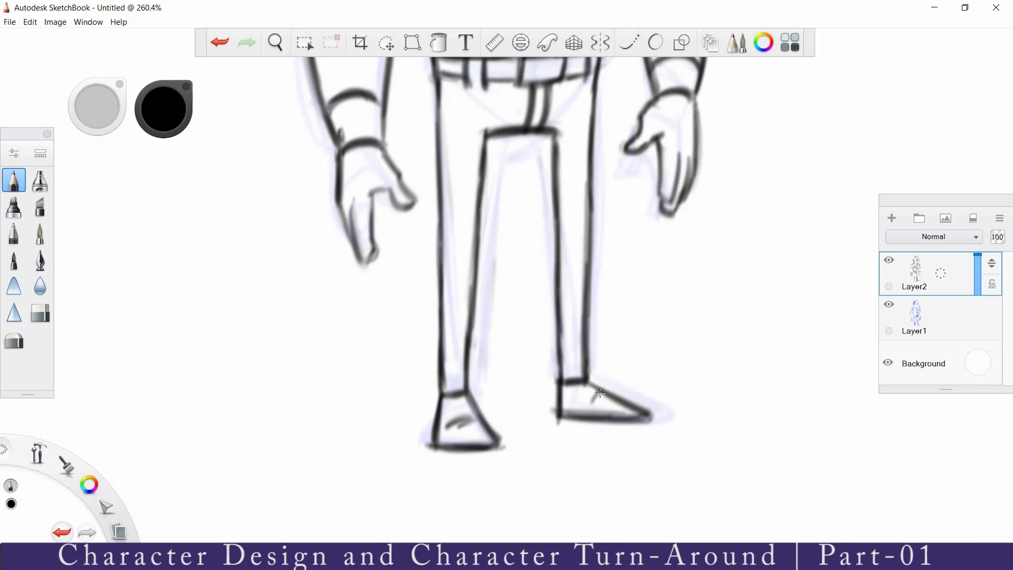
Step: Darken the near sleeve's outer edge and its armhole seam
{"action": "key", "text": "space"}
{"action": "left_click_drag", "start_coordinate": [294, 78], "coordinate": [294, 229]}
{"action": "left_click_drag", "start_coordinate": [383, 246], "coordinate": [381, 299]}
{"action": "left_click_drag", "start_coordinate": [359, 122], "coordinate": [379, 139]}
{"action": "key", "text": "space"}
{"action": "left_click_drag", "start_coordinate": [339, 160], "coordinate": [323, 298]}
{"action": "mouse_move", "coordinate": [346, 96]}
{"action": "left_mouse_down"}
{"action": "mouse_move", "coordinate": [359, 104]}
{"action": "mouse_move", "coordinate": [390, 181]}
{"action": "left_mouse_up"}
{"action": "key", "text": "ctrl+z"}
{"action": "key", "text": "ctrl+z"}
{"action": "left_click_drag", "start_coordinate": [377, 137], "coordinate": [404, 194]}
{"action": "left_click_drag", "start_coordinate": [304, 199], "coordinate": [284, 282]}
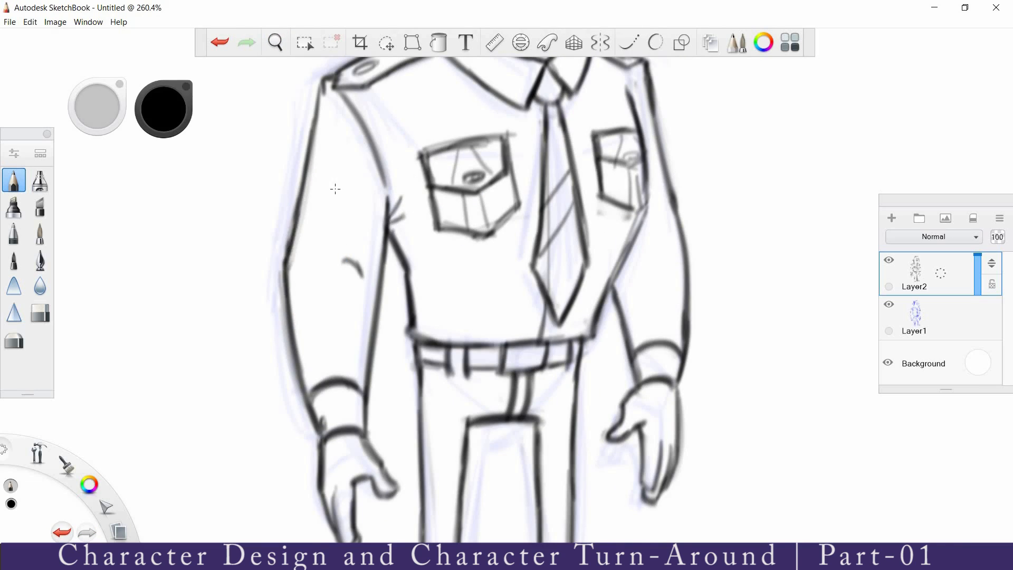
Step: Show the whole figure and hide the blue sketch on Layer1
{"action": "key", "text": "space"}
{"action": "left_click_drag", "start_coordinate": [334, 188], "coordinate": [329, 284]}
{"action": "left_click_drag", "start_coordinate": [332, 191], "coordinate": [368, 266]}
{"action": "key", "text": "space"}
{"action": "left_click_drag", "start_coordinate": [634, 160], "coordinate": [621, 184]}
{"action": "key", "text": "space"}
{"action": "left_click_drag", "start_coordinate": [504, 232], "coordinate": [374, 233]}
{"action": "key", "text": "space"}
{"action": "mouse_move", "coordinate": [540, 262]}
{"action": "left_mouse_down"}
{"action": "mouse_move", "coordinate": [459, 279]}
{"action": "mouse_move", "coordinate": [508, 228]}
{"action": "left_mouse_up"}
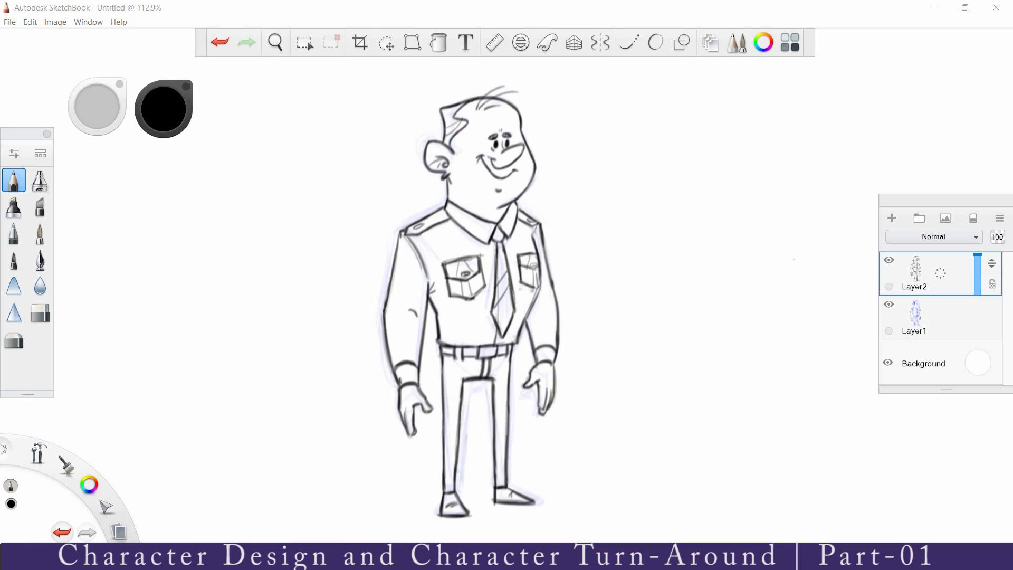
{"action": "left_click", "coordinate": [889, 304]}
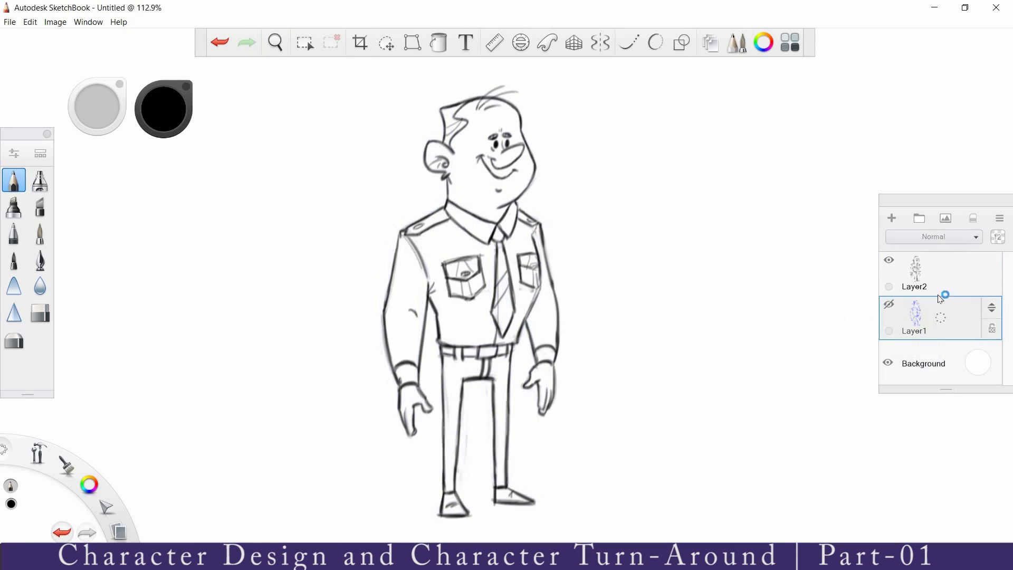
Step: Fade the black line drawing on Layer2 and add a new layer above it
{"action": "left_click", "coordinate": [976, 282]}
{"action": "left_click", "coordinate": [892, 218]}
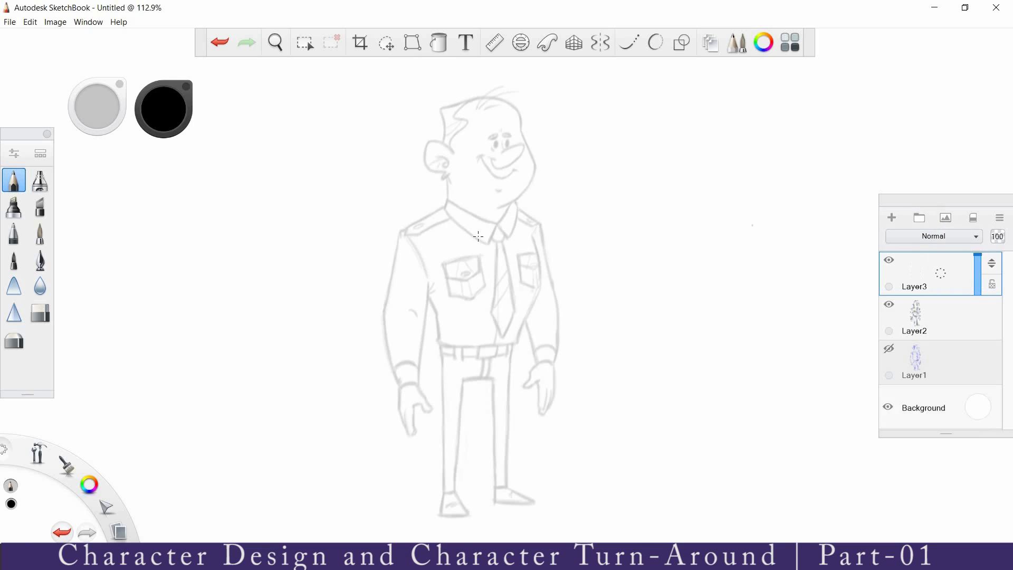
{"action": "key", "text": "space"}
{"action": "left_click_drag", "start_coordinate": [386, 237], "coordinate": [434, 208]}
{"action": "left_click_drag", "start_coordinate": [463, 163], "coordinate": [346, 258]}
{"action": "left_click_drag", "start_coordinate": [403, 287], "coordinate": [471, 270]}
{"action": "mouse_move", "coordinate": [346, 206]}
{"action": "left_mouse_down"}
{"action": "mouse_move", "coordinate": [494, 201]}
{"action": "mouse_move", "coordinate": [380, 202]}
{"action": "left_mouse_up"}
{"action": "key", "text": "ctrl+z"}
{"action": "key", "text": "ctrl+z"}
Step: Change the pencil colour to red and sketch a horizontal eye line and a vertical centre line over the head
{"action": "left_click", "coordinate": [167, 113]}
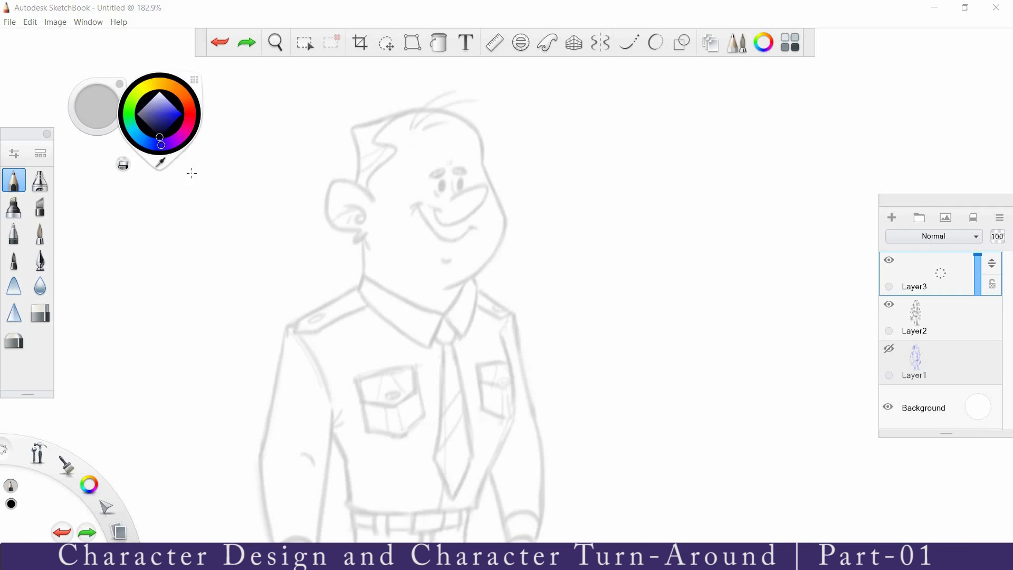
{"action": "left_click", "coordinate": [182, 117]}
{"action": "left_click_drag", "start_coordinate": [311, 199], "coordinate": [477, 198]}
{"action": "left_click_drag", "start_coordinate": [355, 195], "coordinate": [508, 190]}
{"action": "mouse_move", "coordinate": [421, 139]}
{"action": "left_mouse_down"}
{"action": "mouse_move", "coordinate": [431, 225]}
{"action": "mouse_move", "coordinate": [423, 280]}
{"action": "left_mouse_up"}
{"action": "left_click_drag", "start_coordinate": [421, 119], "coordinate": [431, 294]}
Step: Sketch the crown of the front-view head in red with its rounded top corners and a horizontal forehead line
{"action": "left_click", "coordinate": [393, 174]}
{"action": "left_click_drag", "start_coordinate": [363, 132], "coordinate": [437, 112]}
{"action": "left_click_drag", "start_coordinate": [375, 119], "coordinate": [484, 145]}
{"action": "left_click_drag", "start_coordinate": [429, 112], "coordinate": [482, 149]}
{"action": "mouse_move", "coordinate": [377, 120]}
{"action": "left_mouse_down"}
{"action": "mouse_move", "coordinate": [358, 168]}
{"action": "mouse_move", "coordinate": [495, 165]}
{"action": "left_mouse_up"}
{"action": "left_click_drag", "start_coordinate": [380, 164], "coordinate": [458, 159]}
{"action": "left_click_drag", "start_coordinate": [364, 140], "coordinate": [362, 172]}
{"action": "left_click_drag", "start_coordinate": [355, 138], "coordinate": [373, 173]}
{"action": "left_click_drag", "start_coordinate": [406, 117], "coordinate": [357, 138]}
{"action": "left_click_drag", "start_coordinate": [467, 130], "coordinate": [474, 165]}
{"action": "left_click_drag", "start_coordinate": [484, 126], "coordinate": [471, 175]}
Step: Sketch the sides of the face and the wide curved jaw in red, erasing stray marks along the cheek
{"action": "mouse_move", "coordinate": [365, 171]}
{"action": "left_mouse_down"}
{"action": "mouse_move", "coordinate": [344, 266]}
{"action": "mouse_move", "coordinate": [345, 242]}
{"action": "mouse_move", "coordinate": [375, 273]}
{"action": "mouse_move", "coordinate": [405, 279]}
{"action": "left_mouse_up"}
{"action": "left_click", "coordinate": [13, 340]}
{"action": "left_click_drag", "start_coordinate": [353, 255], "coordinate": [349, 218]}
{"action": "left_click", "coordinate": [14, 181]}
{"action": "left_click_drag", "start_coordinate": [479, 167], "coordinate": [503, 222]}
{"action": "left_click_drag", "start_coordinate": [365, 170], "coordinate": [357, 201]}
{"action": "mouse_move", "coordinate": [340, 237]}
{"action": "left_mouse_down"}
{"action": "mouse_move", "coordinate": [436, 289]}
{"action": "mouse_move", "coordinate": [499, 226]}
{"action": "mouse_move", "coordinate": [414, 293]}
{"action": "left_mouse_up"}
{"action": "left_click_drag", "start_coordinate": [359, 168], "coordinate": [345, 227]}
{"action": "left_click_drag", "start_coordinate": [341, 222], "coordinate": [398, 286]}
{"action": "left_click_drag", "start_coordinate": [340, 242], "coordinate": [446, 293]}
{"action": "mouse_move", "coordinate": [384, 277]}
{"action": "left_mouse_down"}
{"action": "mouse_move", "coordinate": [432, 289]}
{"action": "mouse_move", "coordinate": [499, 241]}
{"action": "left_mouse_up"}
Step: Sketch a large rounded nose across the face's vertical centre line and clean up its upper edge
{"action": "left_click_drag", "start_coordinate": [421, 173], "coordinate": [422, 198]}
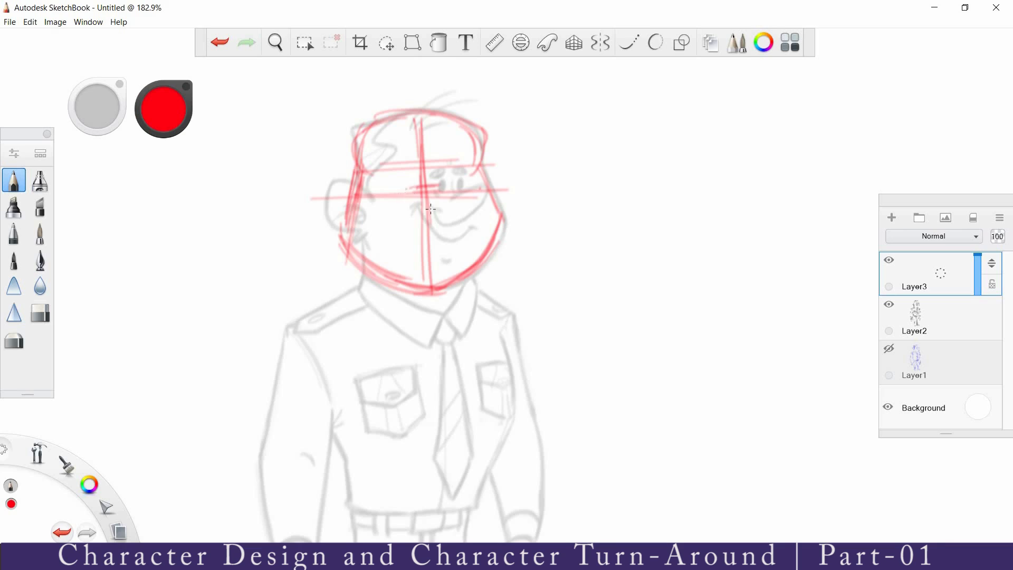
{"action": "left_click_drag", "start_coordinate": [393, 191], "coordinate": [434, 223]}
{"action": "mouse_move", "coordinate": [393, 195]}
{"action": "left_mouse_down"}
{"action": "mouse_move", "coordinate": [430, 220]}
{"action": "mouse_move", "coordinate": [423, 185]}
{"action": "mouse_move", "coordinate": [431, 219]}
{"action": "left_mouse_up"}
{"action": "key", "text": "e"}
{"action": "mouse_move", "coordinate": [395, 194]}
{"action": "left_mouse_down"}
{"action": "mouse_move", "coordinate": [438, 197]}
{"action": "mouse_move", "coordinate": [414, 194]}
{"action": "mouse_move", "coordinate": [453, 185]}
{"action": "mouse_move", "coordinate": [410, 211]}
{"action": "left_mouse_up"}
{"action": "key", "text": "e"}
{"action": "key", "text": "e"}
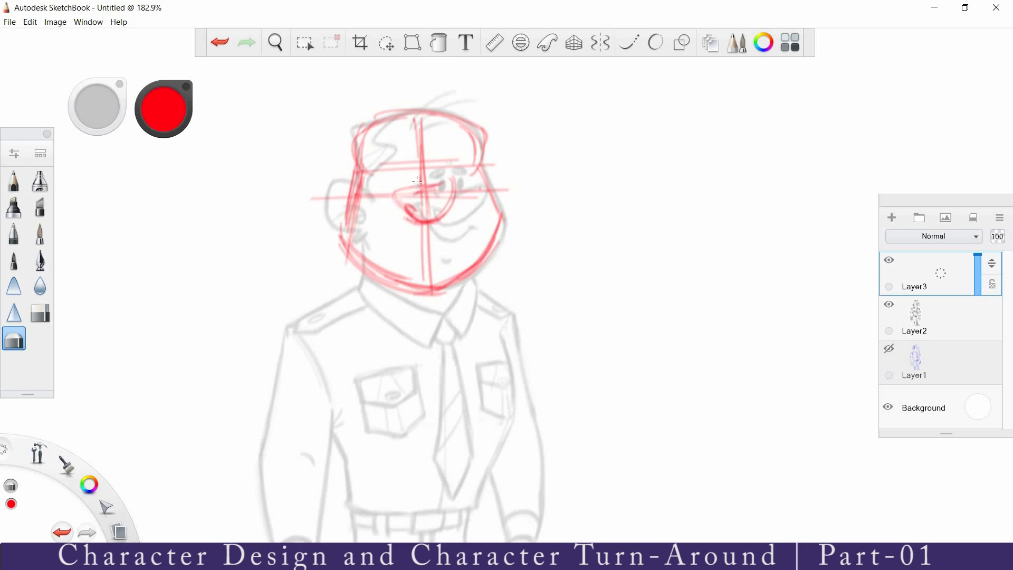
Step: Refine the nose's curve and add two oval eyes with short eyebrows above it
{"action": "key", "text": "e"}
{"action": "left_click_drag", "start_coordinate": [449, 177], "coordinate": [416, 226]}
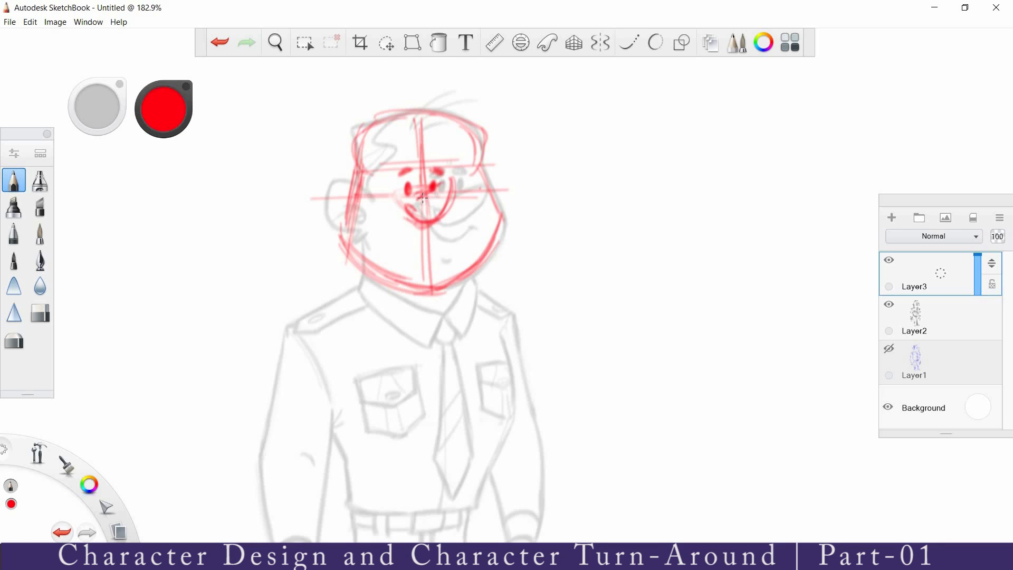
{"action": "key", "text": "e"}
{"action": "mouse_move", "coordinate": [447, 184]}
{"action": "left_mouse_down"}
{"action": "mouse_move", "coordinate": [438, 203]}
{"action": "mouse_move", "coordinate": [487, 188]}
{"action": "mouse_move", "coordinate": [453, 178]}
{"action": "mouse_move", "coordinate": [424, 198]}
{"action": "mouse_move", "coordinate": [452, 180]}
{"action": "left_mouse_up"}
{"action": "key", "text": "e"}
{"action": "key", "text": "e"}
{"action": "key", "text": "e"}
Step: Draw the hairline curves at both temples and strengthen the sides of the head
{"action": "left_click_drag", "start_coordinate": [372, 154], "coordinate": [363, 176]}
{"action": "mouse_move", "coordinate": [480, 139]}
{"action": "left_mouse_down"}
{"action": "mouse_move", "coordinate": [469, 153]}
{"action": "mouse_move", "coordinate": [475, 178]}
{"action": "left_mouse_up"}
{"action": "left_click_drag", "start_coordinate": [455, 118], "coordinate": [501, 216]}
{"action": "mouse_move", "coordinate": [482, 143]}
{"action": "left_mouse_down"}
{"action": "mouse_move", "coordinate": [500, 215]}
{"action": "mouse_move", "coordinate": [496, 198]}
{"action": "left_mouse_up"}
{"action": "mouse_move", "coordinate": [356, 138]}
{"action": "left_mouse_down"}
{"action": "mouse_move", "coordinate": [342, 238]}
{"action": "mouse_move", "coordinate": [400, 286]}
{"action": "left_mouse_up"}
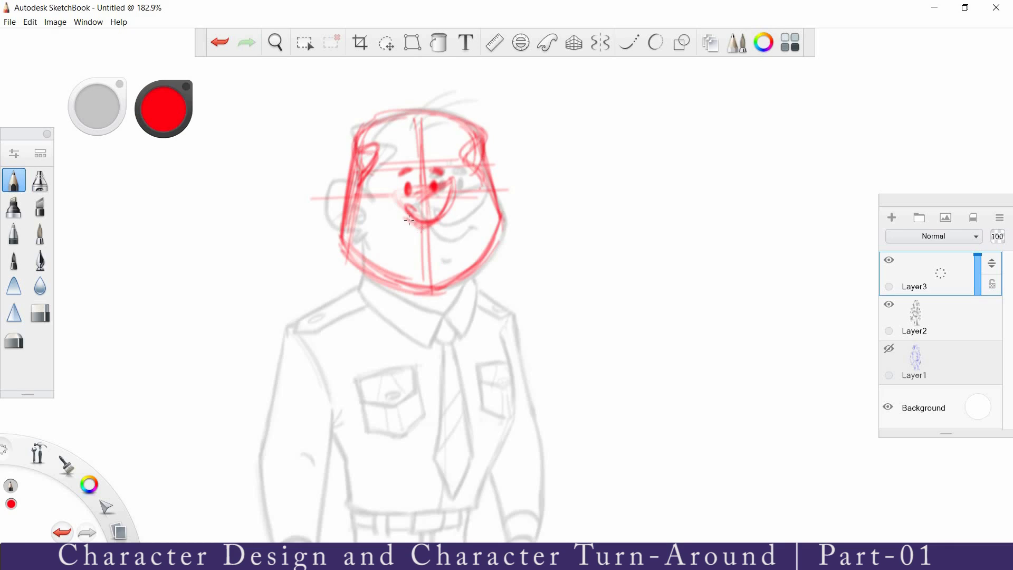
Step: Draw a wide curved smile beneath the nose
{"action": "key", "text": "e"}
{"action": "mouse_move", "coordinate": [415, 224]}
{"action": "left_mouse_down"}
{"action": "mouse_move", "coordinate": [428, 233]}
{"action": "mouse_move", "coordinate": [422, 190]}
{"action": "mouse_move", "coordinate": [437, 232]}
{"action": "mouse_move", "coordinate": [429, 239]}
{"action": "left_mouse_up"}
{"action": "key", "text": "b"}
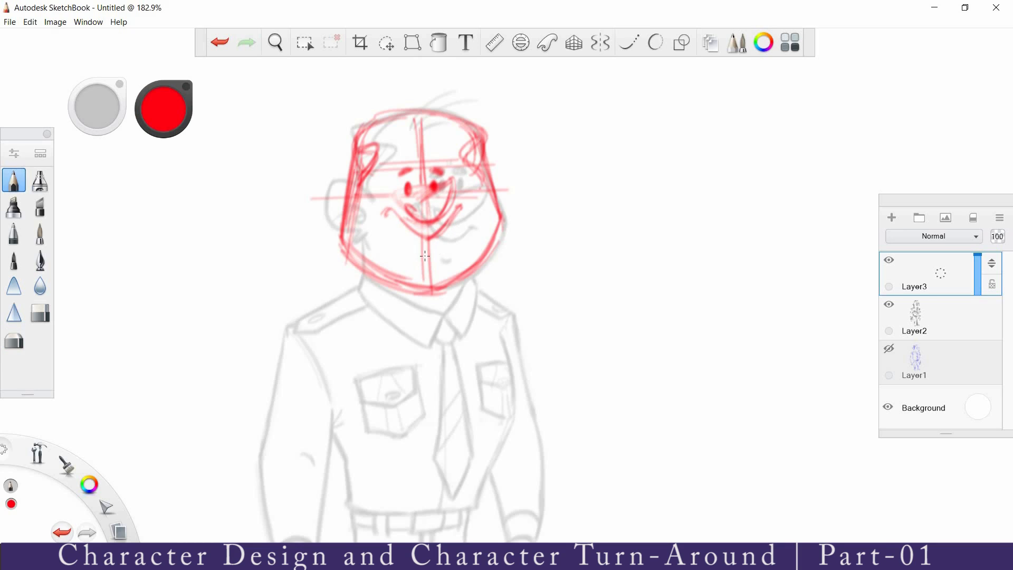
Step: Draw an ear on each side of the head at eye level
{"action": "mouse_move", "coordinate": [350, 206]}
{"action": "left_mouse_down"}
{"action": "mouse_move", "coordinate": [338, 174]}
{"action": "mouse_move", "coordinate": [329, 221]}
{"action": "mouse_move", "coordinate": [359, 179]}
{"action": "mouse_move", "coordinate": [343, 227]}
{"action": "left_mouse_up"}
{"action": "mouse_move", "coordinate": [487, 188]}
{"action": "left_mouse_down"}
{"action": "mouse_move", "coordinate": [507, 216]}
{"action": "mouse_move", "coordinate": [504, 174]}
{"action": "mouse_move", "coordinate": [485, 182]}
{"action": "mouse_move", "coordinate": [495, 232]}
{"action": "mouse_move", "coordinate": [462, 273]}
{"action": "left_mouse_up"}
{"action": "mouse_move", "coordinate": [345, 223]}
{"action": "left_mouse_down"}
{"action": "mouse_move", "coordinate": [342, 243]}
{"action": "mouse_move", "coordinate": [337, 209]}
{"action": "mouse_move", "coordinate": [352, 220]}
{"action": "left_mouse_up"}
{"action": "left_click_drag", "start_coordinate": [493, 180], "coordinate": [504, 235]}
Step: Clean up and redraw the cheeks and jawline of the red head
{"action": "mouse_move", "coordinate": [349, 244]}
{"action": "left_mouse_down"}
{"action": "mouse_move", "coordinate": [422, 294]}
{"action": "mouse_move", "coordinate": [497, 249]}
{"action": "left_mouse_up"}
{"action": "key", "text": "e"}
{"action": "left_click_drag", "start_coordinate": [358, 163], "coordinate": [432, 290]}
{"action": "mouse_move", "coordinate": [481, 153]}
{"action": "left_mouse_down"}
{"action": "mouse_move", "coordinate": [466, 248]}
{"action": "mouse_move", "coordinate": [503, 222]}
{"action": "left_mouse_up"}
{"action": "key", "text": "e"}
{"action": "mouse_move", "coordinate": [338, 230]}
{"action": "left_mouse_down"}
{"action": "mouse_move", "coordinate": [412, 293]}
{"action": "mouse_move", "coordinate": [444, 298]}
{"action": "left_mouse_up"}
{"action": "key", "text": "e"}
{"action": "mouse_move", "coordinate": [370, 261]}
{"action": "left_mouse_down"}
{"action": "mouse_move", "coordinate": [475, 263]}
{"action": "mouse_move", "coordinate": [402, 289]}
{"action": "mouse_move", "coordinate": [446, 299]}
{"action": "mouse_move", "coordinate": [467, 284]}
{"action": "mouse_move", "coordinate": [416, 297]}
{"action": "mouse_move", "coordinate": [466, 282]}
{"action": "mouse_move", "coordinate": [500, 241]}
{"action": "left_mouse_up"}
{"action": "key", "text": "e"}
{"action": "key", "text": "e"}
{"action": "key", "text": "e"}
Step: Sketch the short neck sides and the V-shaped collar line beneath the jaw
{"action": "mouse_move", "coordinate": [360, 132]}
{"action": "left_mouse_down"}
{"action": "mouse_move", "coordinate": [346, 291]}
{"action": "mouse_move", "coordinate": [412, 312]}
{"action": "left_mouse_up"}
{"action": "left_click_drag", "start_coordinate": [352, 284], "coordinate": [433, 318]}
{"action": "left_click_drag", "start_coordinate": [488, 280], "coordinate": [435, 321]}
{"action": "left_click_drag", "start_coordinate": [353, 264], "coordinate": [349, 285]}
{"action": "mouse_move", "coordinate": [349, 284]}
{"action": "left_mouse_down"}
{"action": "mouse_move", "coordinate": [414, 319]}
{"action": "mouse_move", "coordinate": [436, 318]}
{"action": "left_mouse_up"}
{"action": "mouse_move", "coordinate": [436, 318]}
{"action": "left_mouse_down"}
{"action": "mouse_move", "coordinate": [481, 285]}
{"action": "mouse_move", "coordinate": [454, 258]}
{"action": "mouse_move", "coordinate": [484, 268]}
{"action": "left_mouse_up"}
Step: Turn on left-right symmetry drawing and move the mirror axis to the centre of the red head
{"action": "key", "text": "space"}
{"action": "left_click", "coordinate": [600, 44]}
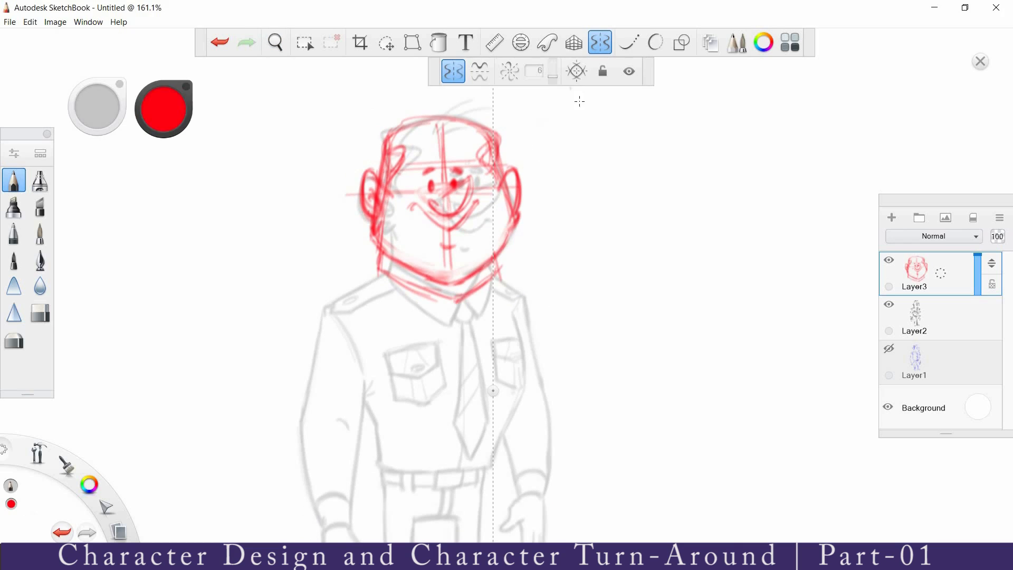
{"action": "left_click_drag", "start_coordinate": [492, 391], "coordinate": [444, 396]}
{"action": "key", "text": "e"}
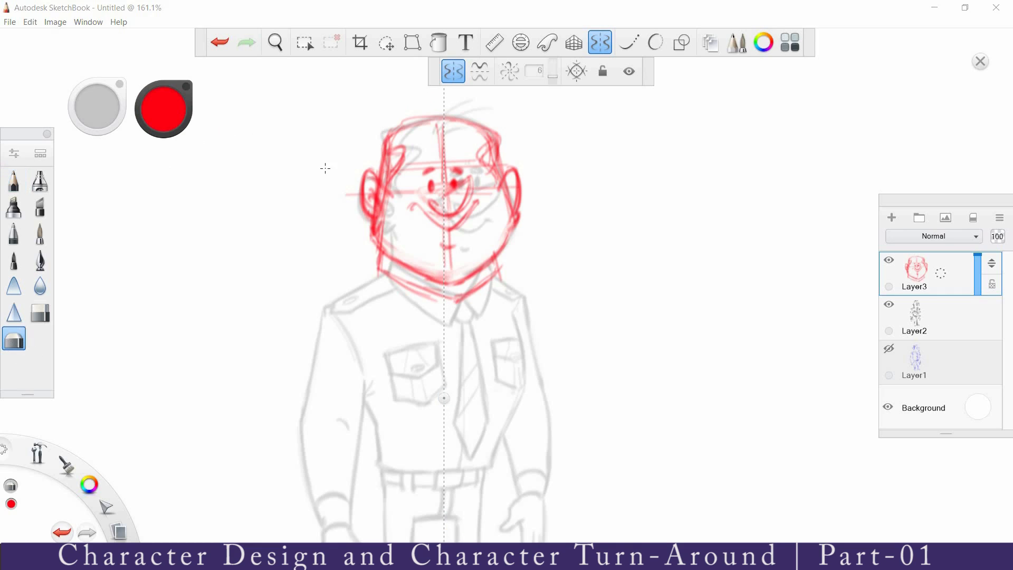
Step: Soften the red head's construction lines with the eraser and nudge the mirror axis onto the centre of the face
{"action": "mouse_move", "coordinate": [384, 142]}
{"action": "left_mouse_down"}
{"action": "mouse_move", "coordinate": [380, 246]}
{"action": "mouse_move", "coordinate": [395, 137]}
{"action": "mouse_move", "coordinate": [375, 235]}
{"action": "mouse_move", "coordinate": [381, 258]}
{"action": "mouse_move", "coordinate": [476, 268]}
{"action": "left_mouse_up"}
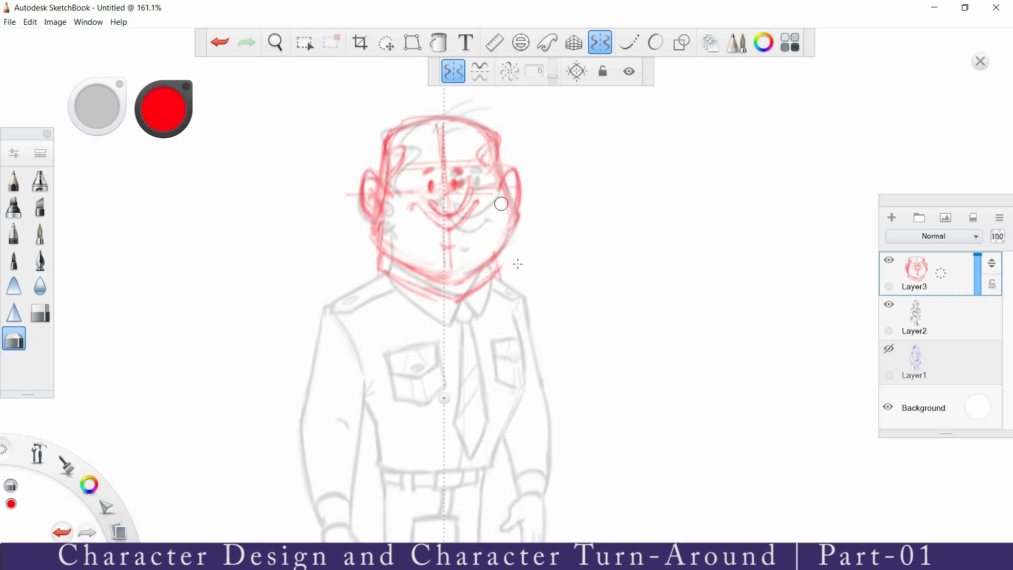
{"action": "left_click_drag", "start_coordinate": [444, 398], "coordinate": [443, 396]}
{"action": "key", "text": "s"}
{"action": "mouse_move", "coordinate": [442, 118]}
{"action": "left_mouse_down"}
{"action": "mouse_move", "coordinate": [388, 138]}
{"action": "mouse_move", "coordinate": [392, 172]}
{"action": "mouse_move", "coordinate": [377, 190]}
{"action": "mouse_move", "coordinate": [378, 221]}
{"action": "mouse_move", "coordinate": [371, 204]}
{"action": "mouse_move", "coordinate": [378, 252]}
{"action": "mouse_move", "coordinate": [439, 282]}
{"action": "left_mouse_up"}
{"action": "key", "text": "ctrl+z"}
Step: Redraw the smile and the short eyebrows symmetrically about the face's centre line
{"action": "key", "text": "e"}
{"action": "key", "text": "e"}
{"action": "left_click_drag", "start_coordinate": [413, 206], "coordinate": [442, 229]}
{"action": "left_click_drag", "start_coordinate": [424, 174], "coordinate": [436, 168]}
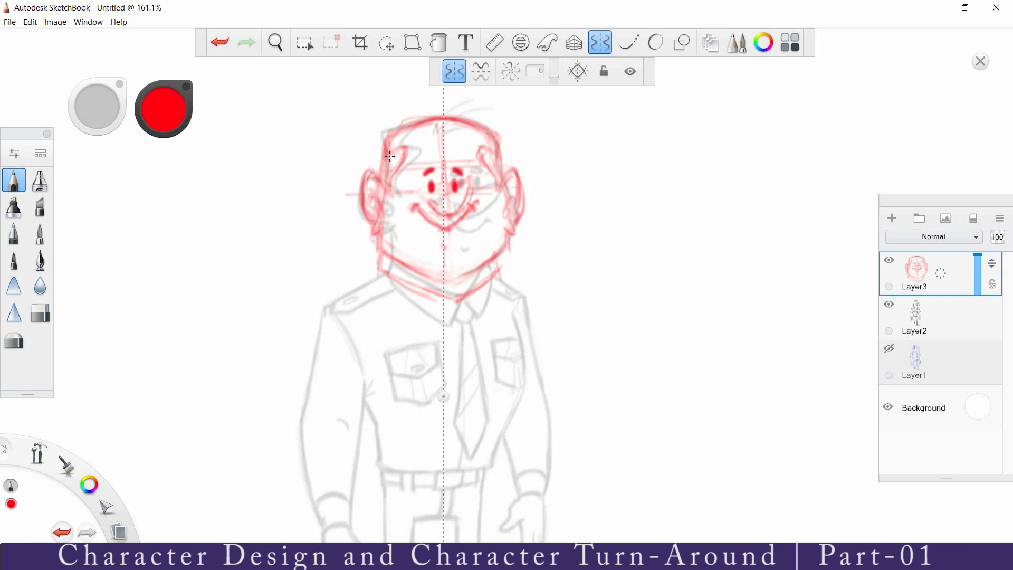
Step: Redraw the hair along both sides of the head, adjust Layer2's opacity and return to Layer3
{"action": "mouse_move", "coordinate": [390, 135]}
{"action": "left_mouse_down"}
{"action": "mouse_move", "coordinate": [382, 170]}
{"action": "mouse_move", "coordinate": [394, 136]}
{"action": "mouse_move", "coordinate": [396, 171]}
{"action": "mouse_move", "coordinate": [386, 192]}
{"action": "left_mouse_up"}
{"action": "left_click", "coordinate": [960, 316]}
{"action": "left_click_drag", "start_coordinate": [980, 331], "coordinate": [979, 327]}
{"action": "left_click", "coordinate": [928, 271]}
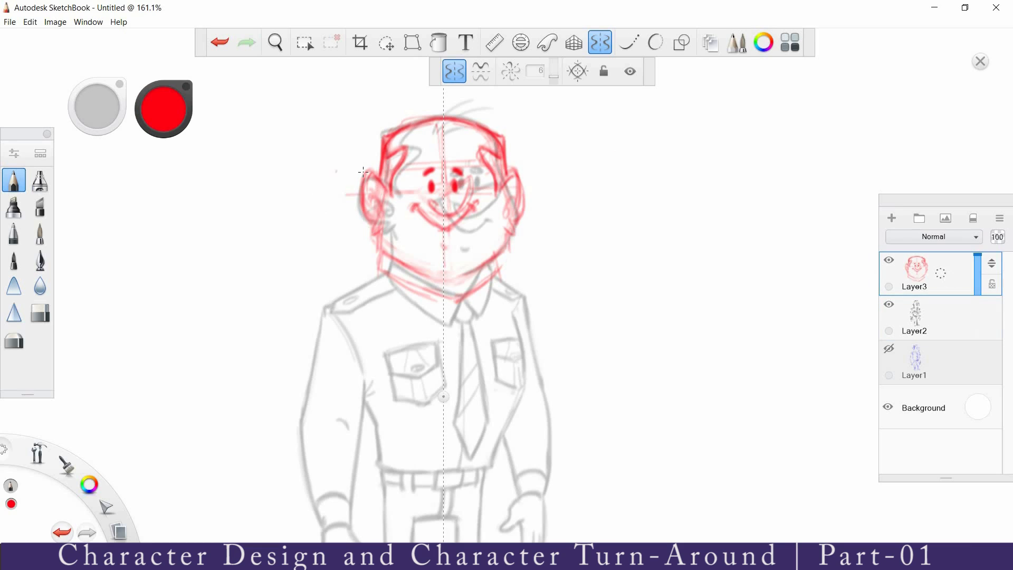
Step: Redraw the ears, sideburns and jawline with firm mirrored lines
{"action": "mouse_move", "coordinate": [367, 183]}
{"action": "left_mouse_down"}
{"action": "mouse_move", "coordinate": [384, 188]}
{"action": "mouse_move", "coordinate": [364, 207]}
{"action": "mouse_move", "coordinate": [375, 223]}
{"action": "mouse_move", "coordinate": [374, 201]}
{"action": "mouse_move", "coordinate": [392, 207]}
{"action": "mouse_move", "coordinate": [405, 266]}
{"action": "mouse_move", "coordinate": [440, 275]}
{"action": "left_mouse_up"}
{"action": "key", "text": "e"}
{"action": "key", "text": "e"}
{"action": "key", "text": "e"}
{"action": "key", "text": "e"}
{"action": "key", "text": "e"}
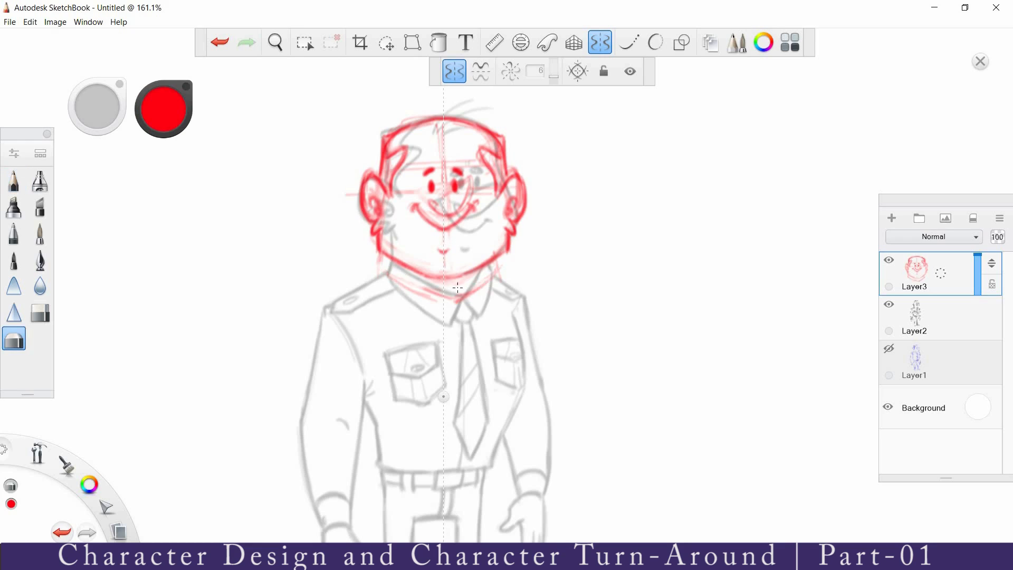
Step: Erase stray lines under the jaw and sketch the shirt collar, tie knot and sloping shoulder lines
{"action": "left_click_drag", "start_coordinate": [438, 310], "coordinate": [439, 303]}
{"action": "key", "text": "e"}
{"action": "left_click_drag", "start_coordinate": [379, 229], "coordinate": [389, 251]}
{"action": "key", "text": "e"}
{"action": "left_click_drag", "start_coordinate": [426, 287], "coordinate": [434, 295]}
{"action": "key", "text": "e"}
{"action": "mouse_move", "coordinate": [391, 254]}
{"action": "left_mouse_down"}
{"action": "mouse_move", "coordinate": [390, 275]}
{"action": "mouse_move", "coordinate": [431, 310]}
{"action": "left_mouse_up"}
{"action": "left_click_drag", "start_coordinate": [442, 284], "coordinate": [431, 311]}
{"action": "mouse_move", "coordinate": [394, 262]}
{"action": "left_mouse_down"}
{"action": "mouse_move", "coordinate": [442, 285]}
{"action": "mouse_move", "coordinate": [334, 301]}
{"action": "left_mouse_up"}
{"action": "left_click_drag", "start_coordinate": [400, 347], "coordinate": [390, 301]}
Step: Clean up the head's upper corners and the hairline at the temples
{"action": "key", "text": "e"}
{"action": "left_click_drag", "start_coordinate": [498, 136], "coordinate": [508, 161]}
{"action": "key", "text": "e"}
{"action": "left_click_drag", "start_coordinate": [479, 101], "coordinate": [491, 132]}
{"action": "left_click_drag", "start_coordinate": [486, 95], "coordinate": [479, 116]}
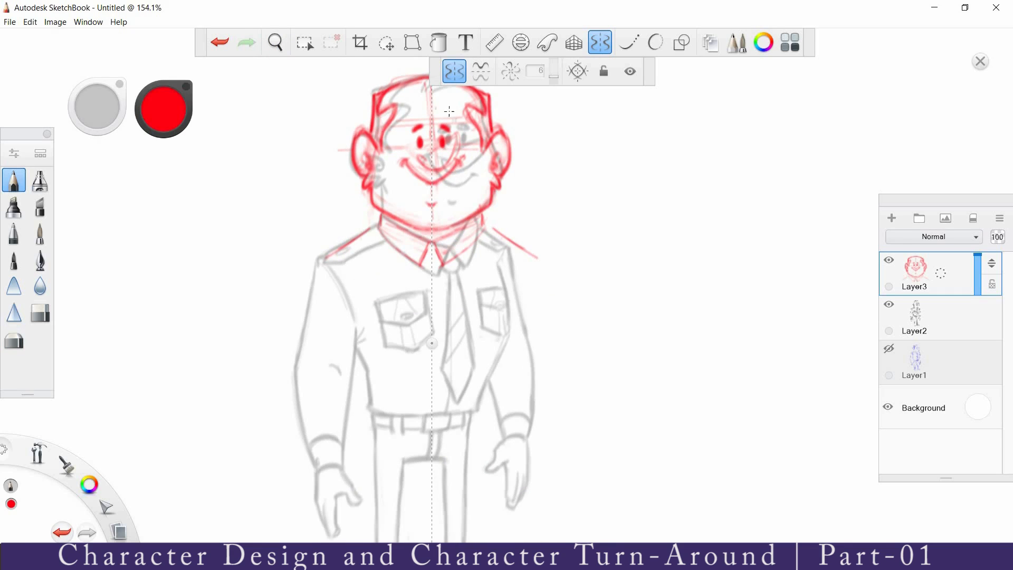
{"action": "key", "text": "e"}
{"action": "key", "text": "e"}
{"action": "left_click_drag", "start_coordinate": [405, 115], "coordinate": [383, 133]}
{"action": "mouse_move", "coordinate": [370, 125]}
{"action": "left_mouse_down"}
{"action": "mouse_move", "coordinate": [355, 129]}
{"action": "mouse_move", "coordinate": [376, 144]}
{"action": "left_mouse_up"}
{"action": "key", "text": "e"}
{"action": "key", "text": "e"}
Step: Draw the long tie hanging from the knot and ending in a point above the belt
{"action": "left_click_drag", "start_coordinate": [421, 265], "coordinate": [431, 270]}
{"action": "left_click_drag", "start_coordinate": [427, 272], "coordinate": [412, 374]}
{"action": "key", "text": "ctrl+z"}
{"action": "mouse_move", "coordinate": [412, 374]}
{"action": "left_mouse_down"}
{"action": "mouse_move", "coordinate": [432, 404]}
{"action": "mouse_move", "coordinate": [418, 332]}
{"action": "mouse_move", "coordinate": [431, 402]}
{"action": "left_mouse_up"}
{"action": "left_click_drag", "start_coordinate": [428, 271], "coordinate": [413, 370]}
Step: Sketch the belt with its buckle, the torso sides and the fly of the trousers
{"action": "key", "text": "space"}
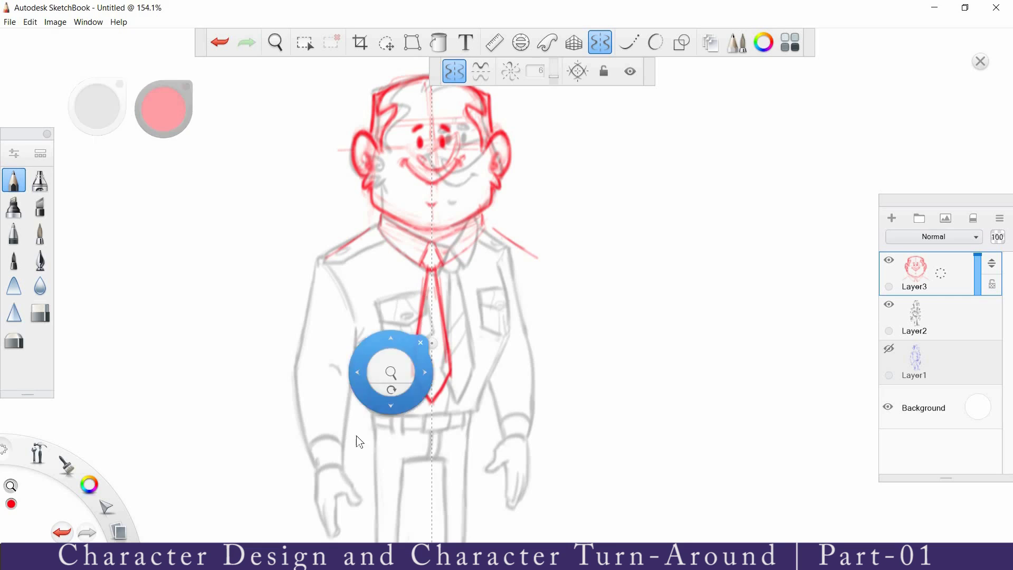
{"action": "left_click_drag", "start_coordinate": [357, 441], "coordinate": [336, 365]}
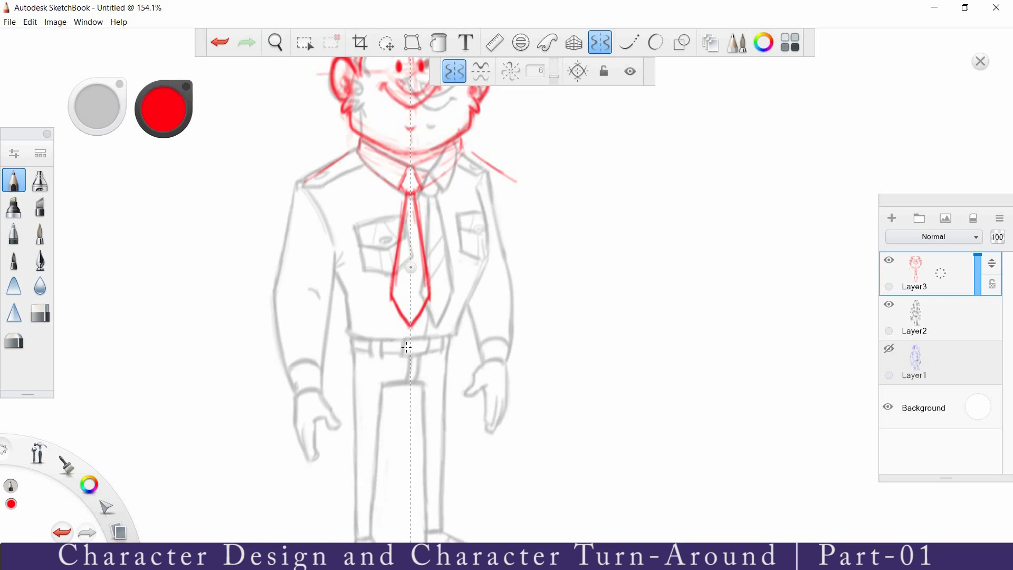
{"action": "mouse_move", "coordinate": [409, 337]}
{"action": "left_mouse_down"}
{"action": "mouse_move", "coordinate": [385, 342]}
{"action": "mouse_move", "coordinate": [396, 341]}
{"action": "left_mouse_up"}
{"action": "left_click_drag", "start_coordinate": [337, 265], "coordinate": [359, 398]}
{"action": "left_click_drag", "start_coordinate": [356, 343], "coordinate": [361, 405]}
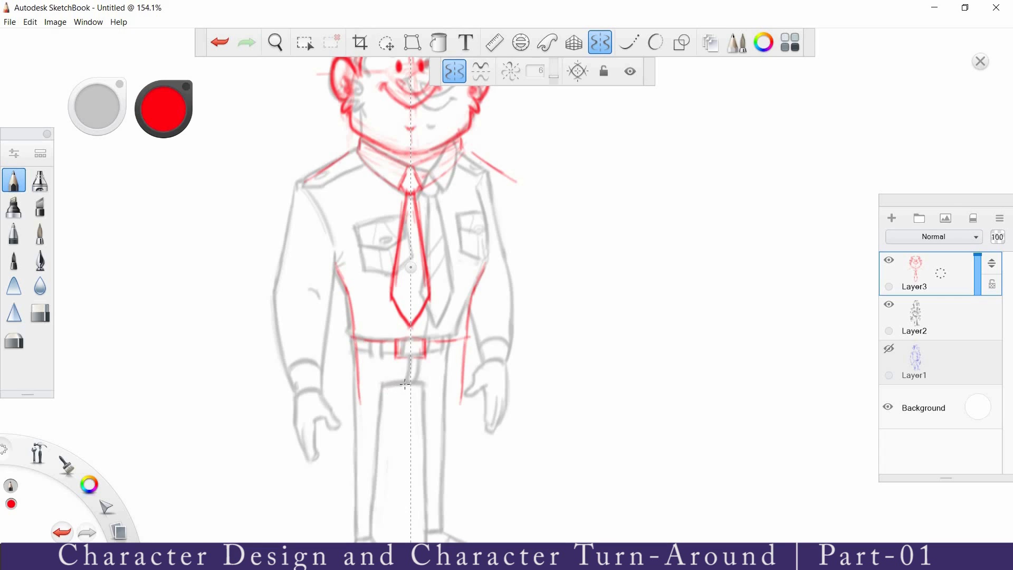
{"action": "left_click_drag", "start_coordinate": [402, 357], "coordinate": [405, 387]}
{"action": "left_click_drag", "start_coordinate": [353, 349], "coordinate": [394, 353]}
{"action": "left_click_drag", "start_coordinate": [471, 336], "coordinate": [403, 340]}
{"action": "left_click_drag", "start_coordinate": [355, 349], "coordinate": [404, 356]}
Step: Refine the waist sides and extend the outer trouser lines down the thighs
{"action": "key", "text": "e"}
{"action": "key", "text": "b"}
{"action": "mouse_move", "coordinate": [346, 309]}
{"action": "left_mouse_down"}
{"action": "mouse_move", "coordinate": [356, 400]}
{"action": "mouse_move", "coordinate": [361, 379]}
{"action": "left_mouse_up"}
{"action": "left_click_drag", "start_coordinate": [356, 327], "coordinate": [364, 426]}
{"action": "left_click_drag", "start_coordinate": [360, 346], "coordinate": [365, 436]}
Step: Lower Layer2's opacity to 20 and return to Layer3 for drawing
{"action": "key", "text": "space"}
{"action": "left_click_drag", "start_coordinate": [420, 353], "coordinate": [336, 338]}
{"action": "left_click", "coordinate": [962, 334]}
{"action": "left_click_drag", "start_coordinate": [977, 328], "coordinate": [977, 334]}
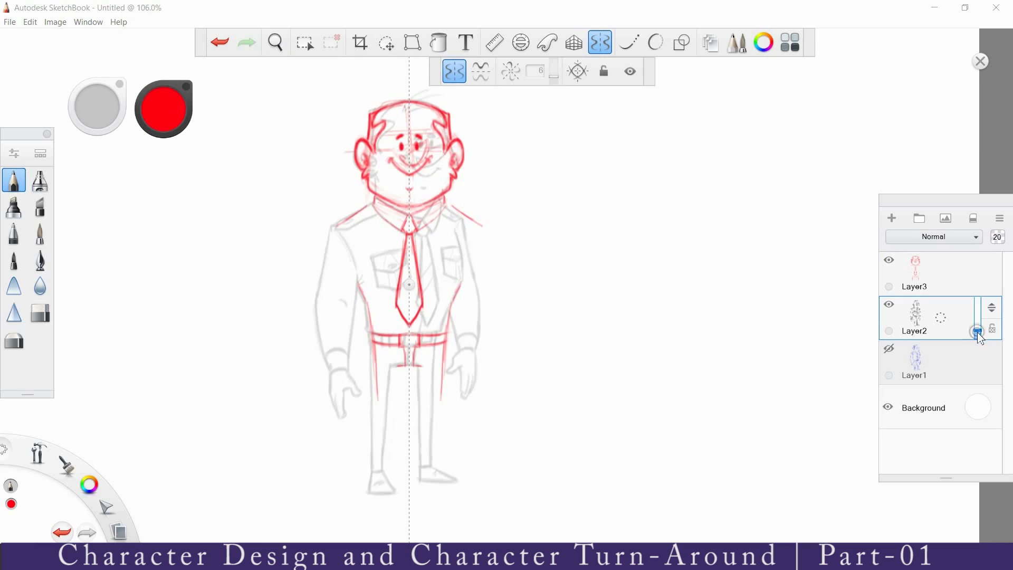
{"action": "left_click", "coordinate": [955, 285]}
Step: Sketch the chest sides, shoulders and both arms with elbow folds and shirt cuffs
{"action": "left_click_drag", "start_coordinate": [352, 262], "coordinate": [363, 290]}
{"action": "key", "text": "e"}
{"action": "key", "text": "b"}
{"action": "left_click_drag", "start_coordinate": [350, 247], "coordinate": [371, 302]}
{"action": "mouse_move", "coordinate": [346, 217]}
{"action": "left_mouse_down"}
{"action": "mouse_move", "coordinate": [312, 304]}
{"action": "mouse_move", "coordinate": [316, 373]}
{"action": "left_mouse_up"}
{"action": "left_click_drag", "start_coordinate": [364, 291], "coordinate": [352, 317]}
{"action": "mouse_move", "coordinate": [321, 293]}
{"action": "left_mouse_down"}
{"action": "mouse_move", "coordinate": [345, 305]}
{"action": "mouse_move", "coordinate": [348, 365]}
{"action": "left_mouse_up"}
{"action": "left_click_drag", "start_coordinate": [319, 276], "coordinate": [328, 374]}
{"action": "left_click_drag", "start_coordinate": [350, 300], "coordinate": [344, 371]}
{"action": "left_click_drag", "start_coordinate": [369, 204], "coordinate": [332, 227]}
{"action": "left_click_drag", "start_coordinate": [369, 205], "coordinate": [338, 223]}
{"action": "mouse_move", "coordinate": [342, 371]}
{"action": "left_mouse_down"}
{"action": "mouse_move", "coordinate": [324, 379]}
{"action": "mouse_move", "coordinate": [316, 363]}
{"action": "left_mouse_up"}
{"action": "left_click_drag", "start_coordinate": [356, 299], "coordinate": [348, 362]}
Step: Draw the hands below the cuffs with curled thumbs and clean up the fingertips
{"action": "left_click_drag", "start_coordinate": [313, 303], "coordinate": [334, 419]}
{"action": "left_click_drag", "start_coordinate": [330, 414], "coordinate": [356, 390]}
{"action": "left_click_drag", "start_coordinate": [346, 374], "coordinate": [359, 395]}
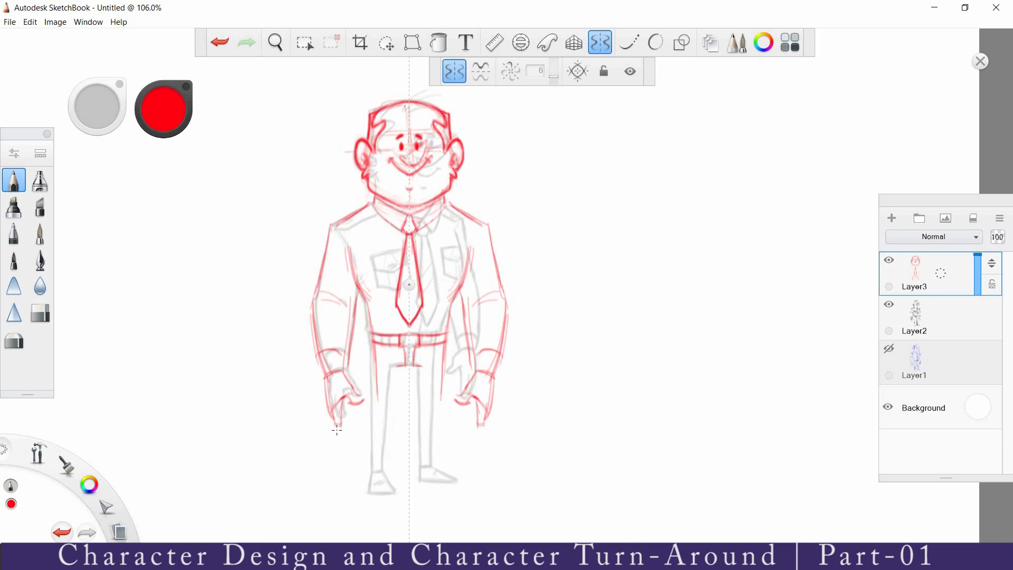
{"action": "key", "text": "e"}
{"action": "left_click_drag", "start_coordinate": [329, 431], "coordinate": [343, 431]}
{"action": "key", "text": "e"}
{"action": "left_click_drag", "start_coordinate": [333, 425], "coordinate": [341, 427]}
Step: Extend the trouser legs downward and strengthen the upper edge of the belt
{"action": "left_click_drag", "start_coordinate": [377, 380], "coordinate": [379, 427]}
{"action": "left_click_drag", "start_coordinate": [395, 374], "coordinate": [391, 393]}
{"action": "key", "text": "e"}
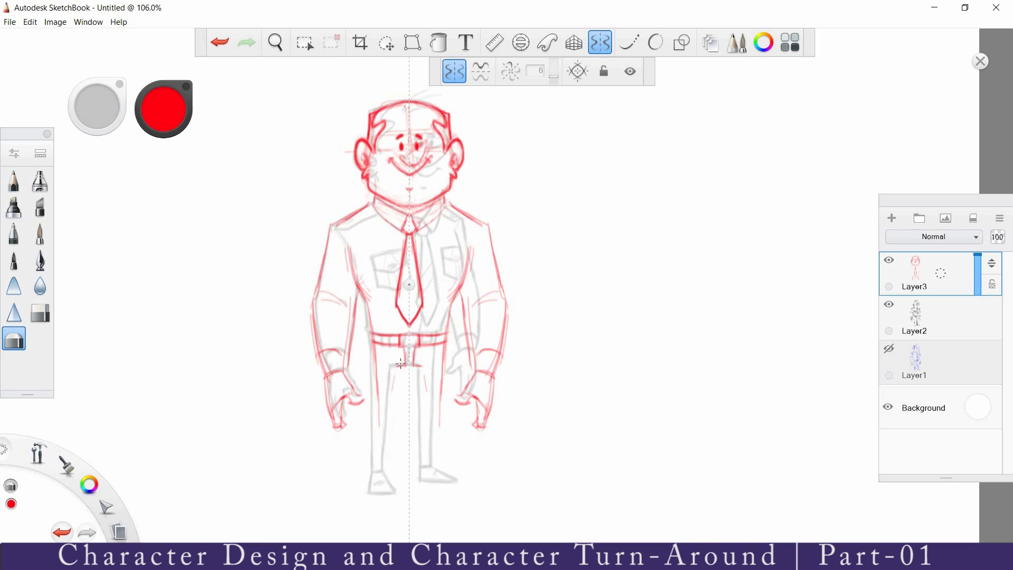
{"action": "key", "text": "e"}
{"action": "mouse_move", "coordinate": [370, 332]}
{"action": "left_mouse_down"}
{"action": "mouse_move", "coordinate": [401, 335]}
{"action": "mouse_move", "coordinate": [399, 345]}
{"action": "mouse_move", "coordinate": [409, 336]}
{"action": "left_mouse_up"}
{"action": "key", "text": "e"}
{"action": "key", "text": "e"}
Step: Draw a flapped pocket on each side of the chest
{"action": "mouse_move", "coordinate": [347, 247]}
{"action": "left_mouse_down"}
{"action": "mouse_move", "coordinate": [352, 280]}
{"action": "mouse_move", "coordinate": [371, 299]}
{"action": "mouse_move", "coordinate": [363, 261]}
{"action": "mouse_move", "coordinate": [399, 251]}
{"action": "mouse_move", "coordinate": [397, 283]}
{"action": "left_mouse_up"}
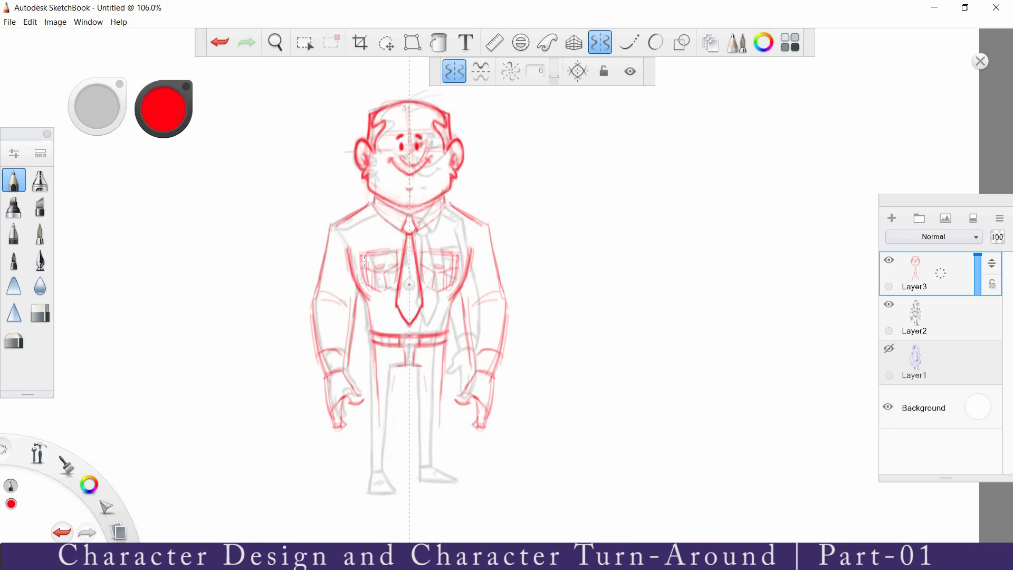
{"action": "left_click_drag", "start_coordinate": [363, 253], "coordinate": [365, 271]}
{"action": "mouse_move", "coordinate": [362, 255]}
{"action": "left_mouse_down"}
{"action": "mouse_move", "coordinate": [388, 252]}
{"action": "mouse_move", "coordinate": [390, 287]}
{"action": "mouse_move", "coordinate": [362, 260]}
{"action": "left_mouse_up"}
{"action": "key", "text": "e"}
{"action": "key", "text": "e"}
Step: Add the shoulder straps, armhole seams and elbow folds to the shirt
{"action": "mouse_move", "coordinate": [373, 212]}
{"action": "left_mouse_down"}
{"action": "mouse_move", "coordinate": [329, 229]}
{"action": "mouse_move", "coordinate": [346, 251]}
{"action": "left_mouse_up"}
{"action": "left_click_drag", "start_coordinate": [336, 230], "coordinate": [344, 244]}
{"action": "mouse_move", "coordinate": [364, 300]}
{"action": "left_mouse_down"}
{"action": "mouse_move", "coordinate": [371, 336]}
{"action": "mouse_move", "coordinate": [371, 324]}
{"action": "left_mouse_up"}
{"action": "left_click_drag", "start_coordinate": [357, 290], "coordinate": [353, 311]}
{"action": "left_click_drag", "start_coordinate": [325, 305], "coordinate": [350, 296]}
Step: Draw the tapered trouser legs down to the ankles and add the front-facing shoes
{"action": "mouse_move", "coordinate": [394, 365]}
{"action": "left_mouse_down"}
{"action": "mouse_move", "coordinate": [388, 451]}
{"action": "mouse_move", "coordinate": [372, 488]}
{"action": "left_mouse_up"}
{"action": "mouse_move", "coordinate": [367, 490]}
{"action": "left_mouse_down"}
{"action": "mouse_move", "coordinate": [394, 491]}
{"action": "mouse_move", "coordinate": [368, 490]}
{"action": "left_mouse_up"}
{"action": "mouse_move", "coordinate": [384, 469]}
{"action": "left_mouse_down"}
{"action": "mouse_move", "coordinate": [394, 490]}
{"action": "mouse_move", "coordinate": [382, 491]}
{"action": "left_mouse_up"}
{"action": "key", "text": "e"}
{"action": "key", "text": "b"}
{"action": "left_click_drag", "start_coordinate": [397, 378], "coordinate": [384, 467]}
{"action": "key", "text": "e"}
{"action": "left_click_drag", "start_coordinate": [389, 448], "coordinate": [387, 465]}
{"action": "key", "text": "b"}
{"action": "left_click_drag", "start_coordinate": [397, 370], "coordinate": [386, 459]}
{"action": "left_click_drag", "start_coordinate": [374, 352], "coordinate": [378, 464]}
Step: Strengthen the outlines of the sleeves, cuffs, hands, collar and chest pockets
{"action": "mouse_move", "coordinate": [328, 225]}
{"action": "left_mouse_down"}
{"action": "mouse_move", "coordinate": [313, 295]}
{"action": "mouse_move", "coordinate": [328, 384]}
{"action": "left_mouse_up"}
{"action": "left_click_drag", "start_coordinate": [320, 352], "coordinate": [347, 354]}
{"action": "left_click_drag", "start_coordinate": [363, 284], "coordinate": [341, 424]}
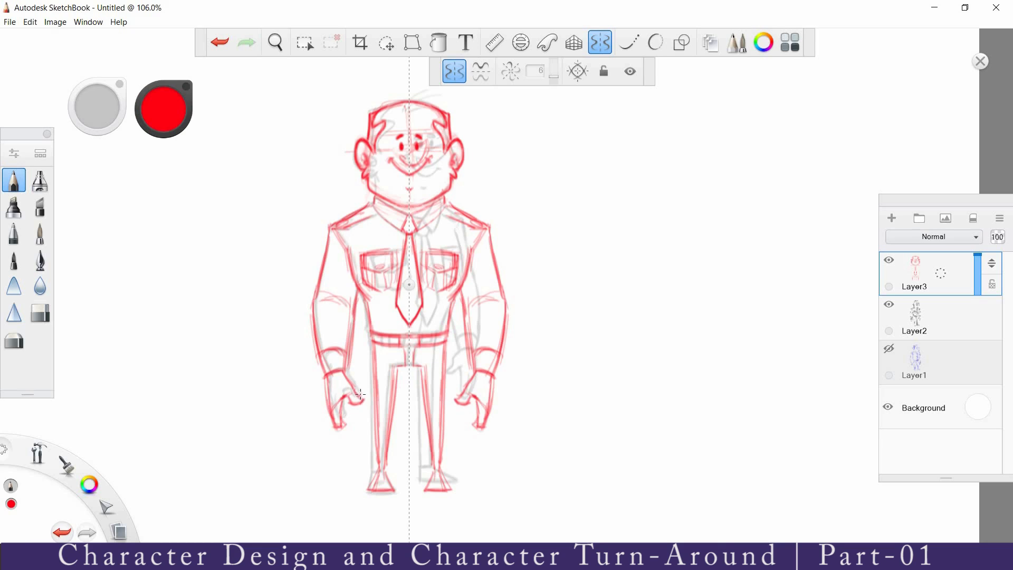
{"action": "key", "text": "e"}
{"action": "key", "text": "b"}
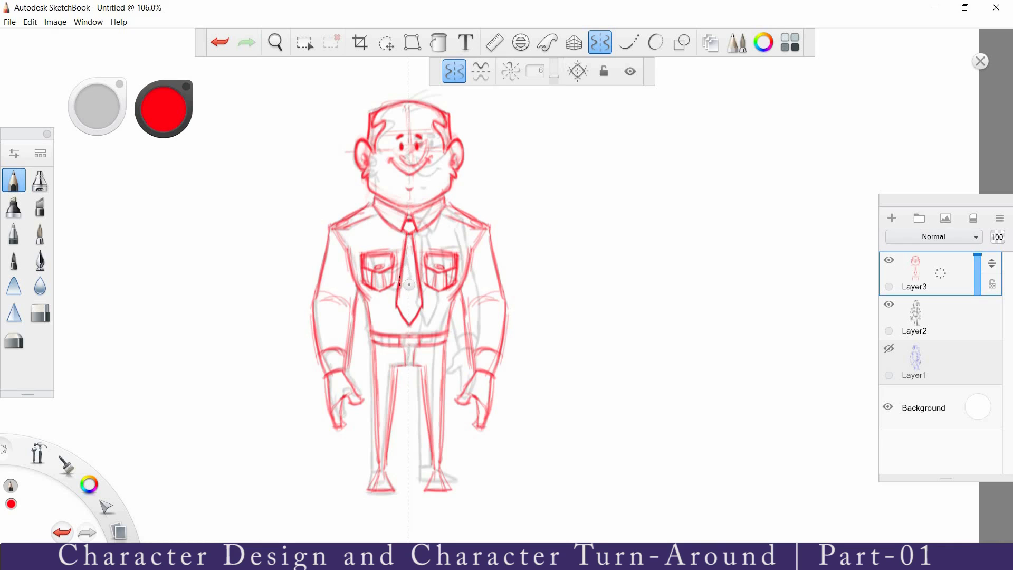
{"action": "left_click_drag", "start_coordinate": [443, 282], "coordinate": [409, 286]}
Step: Reinforce the outer contours of both trouser legs from the belt to the ankles
{"action": "key", "text": "s"}
{"action": "left_click_drag", "start_coordinate": [376, 360], "coordinate": [379, 464]}
{"action": "key", "text": "s"}
{"action": "left_click_drag", "start_coordinate": [373, 341], "coordinate": [377, 458]}
{"action": "left_click_drag", "start_coordinate": [375, 391], "coordinate": [378, 471]}
{"action": "key", "text": "s"}
{"action": "key", "text": "s"}
{"action": "key", "text": "s"}
{"action": "key", "text": "s"}
Step: Firm up the inner leg lines, the shoes and the inner edges of the forearms
{"action": "left_click_drag", "start_coordinate": [387, 411], "coordinate": [383, 474]}
{"action": "mouse_move", "coordinate": [374, 469]}
{"action": "left_mouse_down"}
{"action": "mouse_move", "coordinate": [386, 474]}
{"action": "mouse_move", "coordinate": [371, 491]}
{"action": "left_mouse_up"}
{"action": "mouse_move", "coordinate": [384, 473]}
{"action": "left_mouse_down"}
{"action": "mouse_move", "coordinate": [394, 490]}
{"action": "mouse_move", "coordinate": [368, 490]}
{"action": "mouse_move", "coordinate": [377, 482]}
{"action": "left_mouse_up"}
{"action": "left_click_drag", "start_coordinate": [379, 472], "coordinate": [370, 491]}
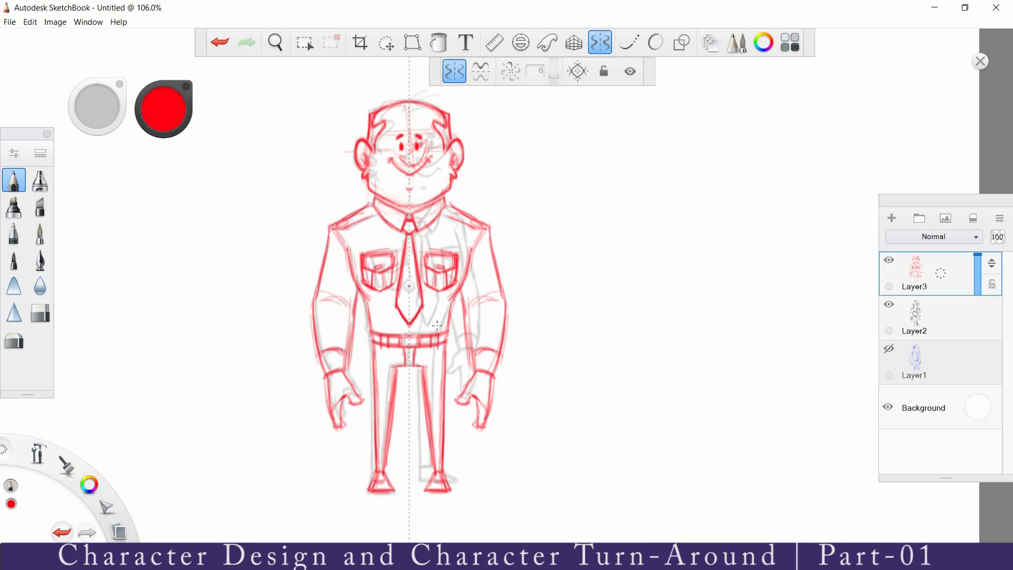
{"action": "key", "text": "s"}
{"action": "left_click_drag", "start_coordinate": [354, 310], "coordinate": [348, 362]}
{"action": "key", "text": "s"}
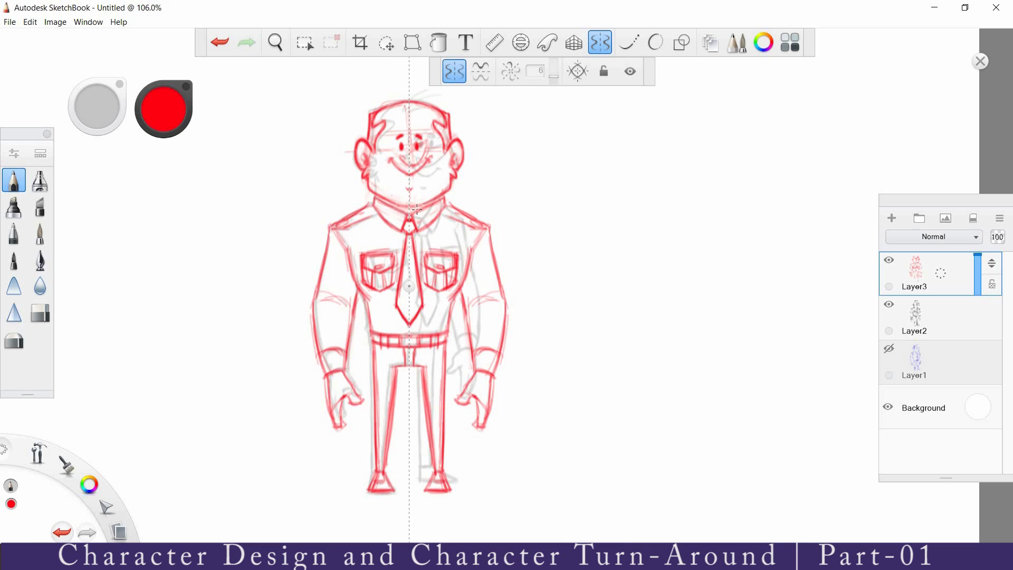
Step: Turn off symmetry drawing, raise Layer2's opacity to 40 and return to Layer3
{"action": "scroll", "coordinate": [402, 184], "scroll_direction": "up", "scroll_amount": 4}
{"action": "mouse_move", "coordinate": [397, 179]}
{"action": "left_mouse_down"}
{"action": "mouse_move", "coordinate": [373, 277]}
{"action": "mouse_move", "coordinate": [497, 260]}
{"action": "left_mouse_up"}
{"action": "left_click", "coordinate": [600, 42]}
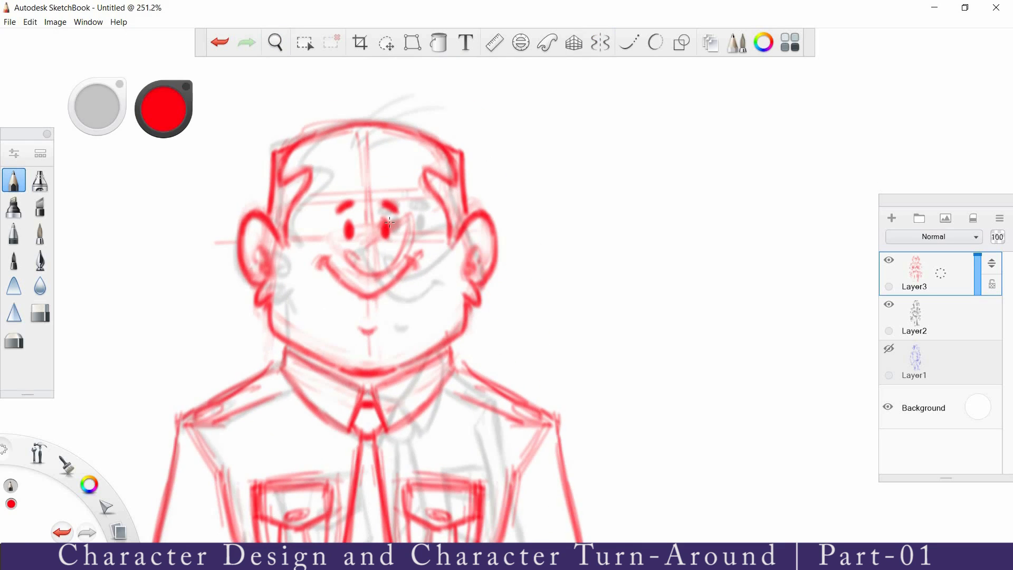
{"action": "left_click", "coordinate": [961, 318]}
{"action": "left_click_drag", "start_coordinate": [977, 318], "coordinate": [976, 326]}
{"action": "left_click", "coordinate": [957, 280]}
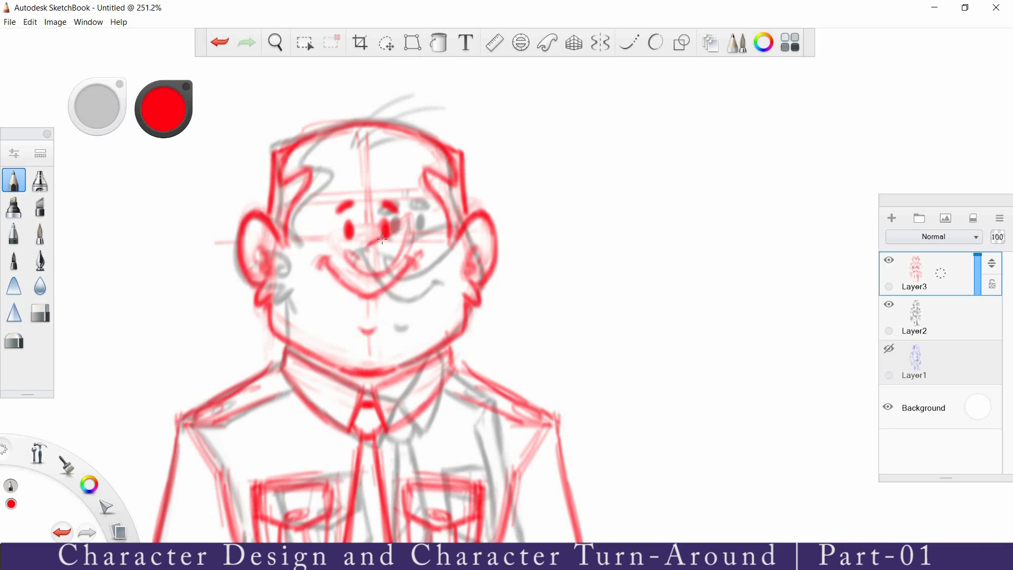
Step: Redraw the asymmetrical pointed nose and add loose hair strands on top of the head
{"action": "mouse_move", "coordinate": [393, 236]}
{"action": "left_mouse_down"}
{"action": "mouse_move", "coordinate": [399, 257]}
{"action": "mouse_move", "coordinate": [335, 260]}
{"action": "mouse_move", "coordinate": [348, 254]}
{"action": "mouse_move", "coordinate": [360, 270]}
{"action": "mouse_move", "coordinate": [397, 259]}
{"action": "mouse_move", "coordinate": [389, 214]}
{"action": "left_mouse_up"}
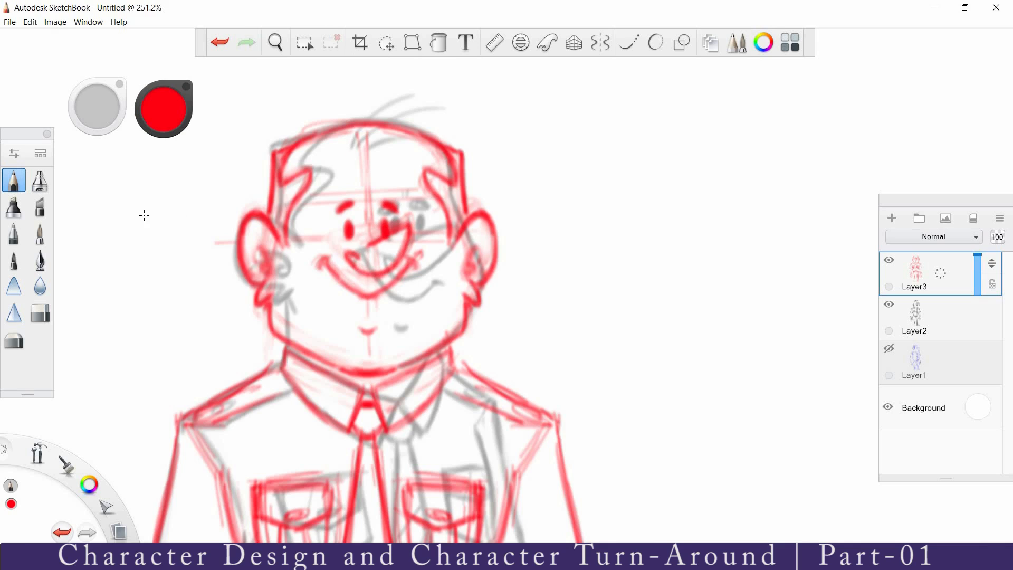
{"action": "mouse_move", "coordinate": [386, 89]}
{"action": "left_mouse_down"}
{"action": "mouse_move", "coordinate": [337, 141]}
{"action": "mouse_move", "coordinate": [406, 97]}
{"action": "left_mouse_up"}
{"action": "mouse_move", "coordinate": [359, 143]}
{"action": "left_mouse_down"}
{"action": "mouse_move", "coordinate": [395, 134]}
{"action": "mouse_move", "coordinate": [423, 97]}
{"action": "left_mouse_up"}
{"action": "left_click_drag", "start_coordinate": [477, 248], "coordinate": [470, 274]}
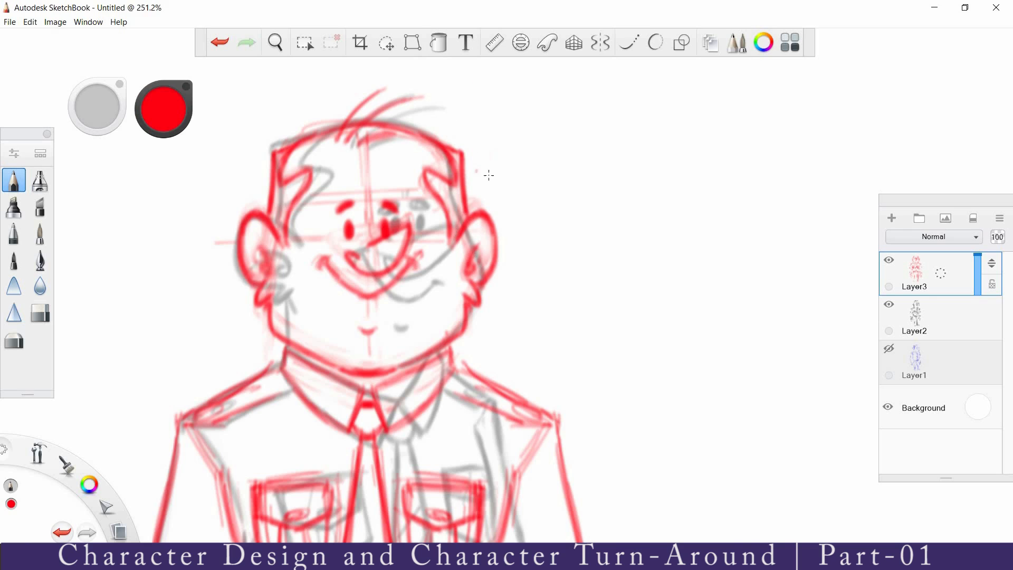
Step: Hide Layer2 and examine the complete red front view
{"action": "left_click_drag", "start_coordinate": [928, 306], "coordinate": [873, 315]}
{"action": "key", "text": "space"}
{"action": "left_click_drag", "start_coordinate": [547, 284], "coordinate": [511, 322]}
{"action": "left_click_drag", "start_coordinate": [533, 348], "coordinate": [529, 241]}
{"action": "left_click_drag", "start_coordinate": [530, 241], "coordinate": [498, 280]}
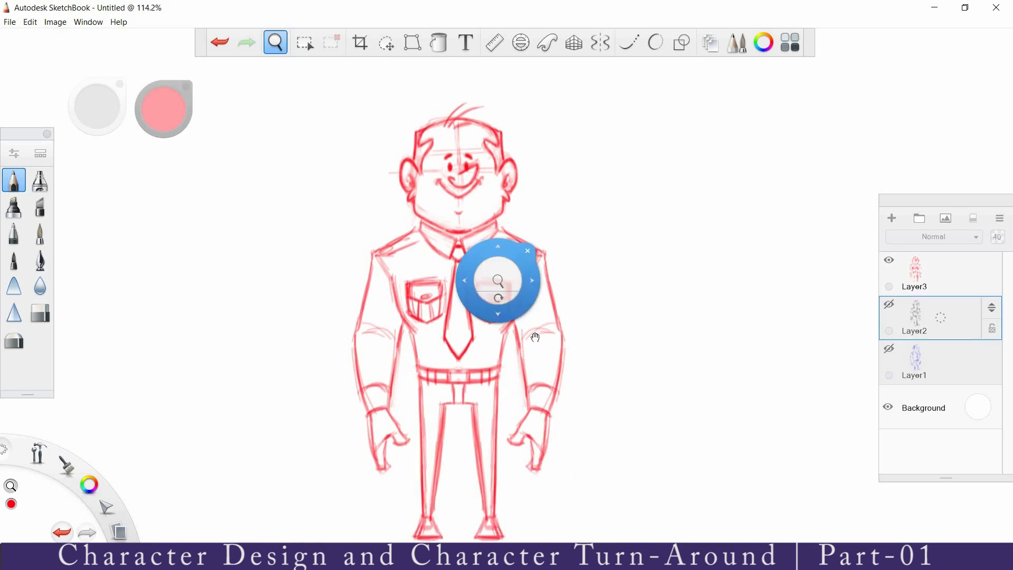
{"action": "left_click_drag", "start_coordinate": [535, 337], "coordinate": [519, 307]}
Step: Make Layer2 visible again and duplicate it
{"action": "left_click_drag", "start_coordinate": [917, 315], "coordinate": [838, 304]}
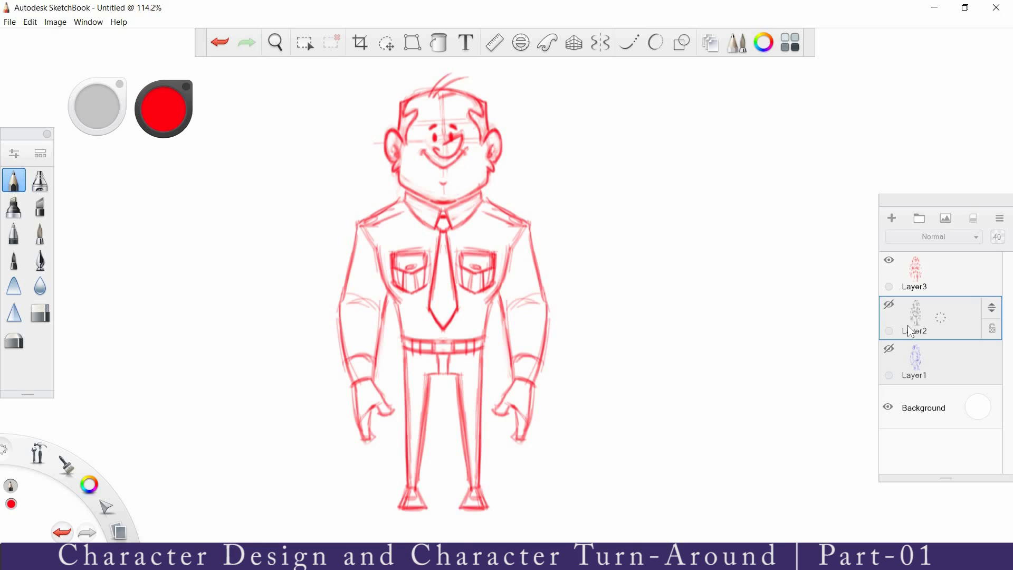
{"action": "mouse_move", "coordinate": [923, 328]}
{"action": "left_mouse_down"}
{"action": "mouse_move", "coordinate": [882, 324]}
{"action": "mouse_move", "coordinate": [929, 300]}
{"action": "mouse_move", "coordinate": [906, 267]}
{"action": "left_mouse_up"}
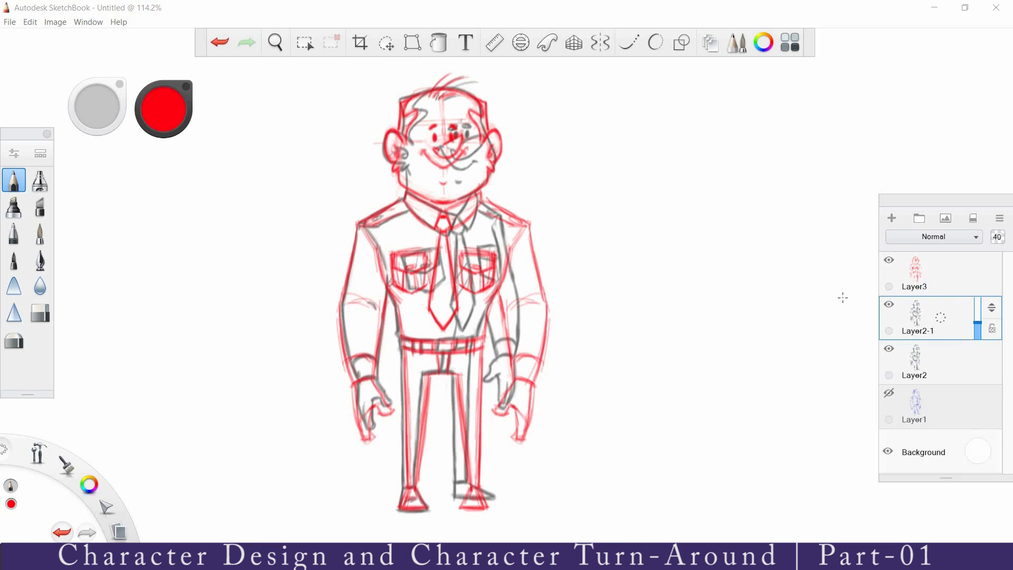
Step: Move the duplicated grey sketch beside the red front view, clear of its right-hand side
{"action": "key", "text": "alt"}
{"action": "key", "text": "ctrl+alt"}
{"action": "left_click_drag", "start_coordinate": [494, 382], "coordinate": [732, 384]}
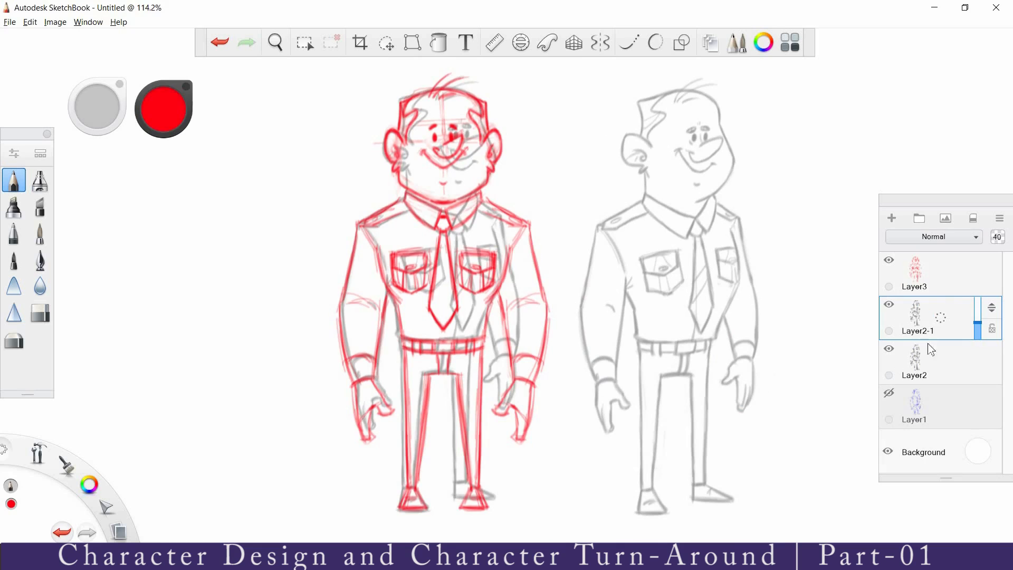
Step: Hide Layer2, duplicate the red Layer3 with its original hidden, and move the copy well to the left of the grey sketch
{"action": "left_click", "coordinate": [888, 349]}
{"action": "left_click", "coordinate": [912, 271]}
{"action": "left_click_drag", "start_coordinate": [919, 274], "coordinate": [916, 235]}
{"action": "left_click", "coordinate": [888, 305]}
{"action": "left_click", "coordinate": [892, 282]}
{"action": "key", "text": "ctrl+alt"}
{"action": "left_click_drag", "start_coordinate": [383, 379], "coordinate": [302, 379]}
Step: Stack Layer2-1 directly below Layer3-1, shift its sketch slightly toward the red figure, and raise its opacity to 100
{"action": "left_click", "coordinate": [968, 365]}
{"action": "left_click_drag", "start_coordinate": [990, 353], "coordinate": [990, 307]}
{"action": "left_click", "coordinate": [921, 316]}
{"action": "key", "text": "ctrl+alt"}
{"action": "left_click_drag", "start_coordinate": [601, 383], "coordinate": [586, 383]}
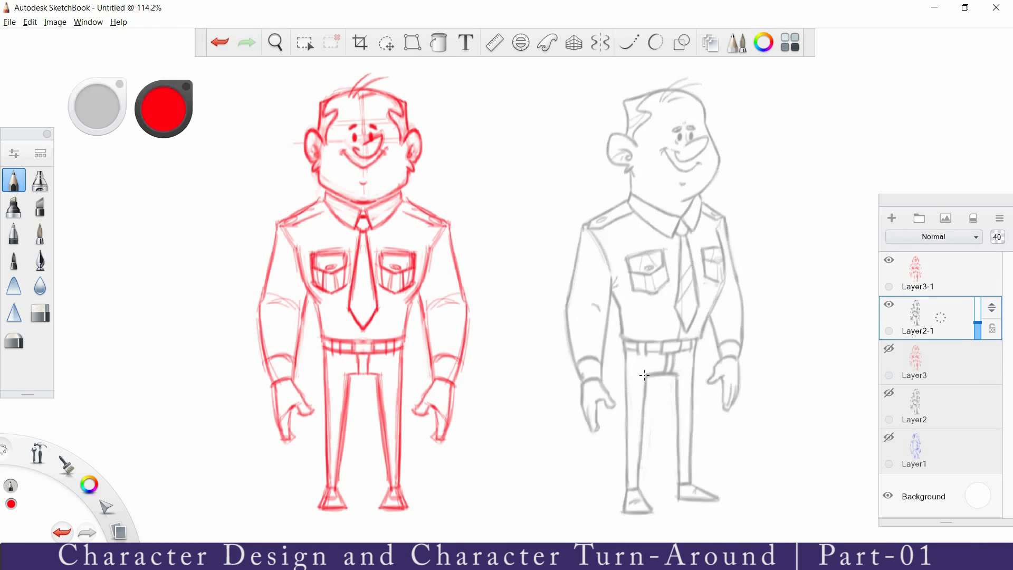
{"action": "left_click_drag", "start_coordinate": [982, 327], "coordinate": [877, 287]}
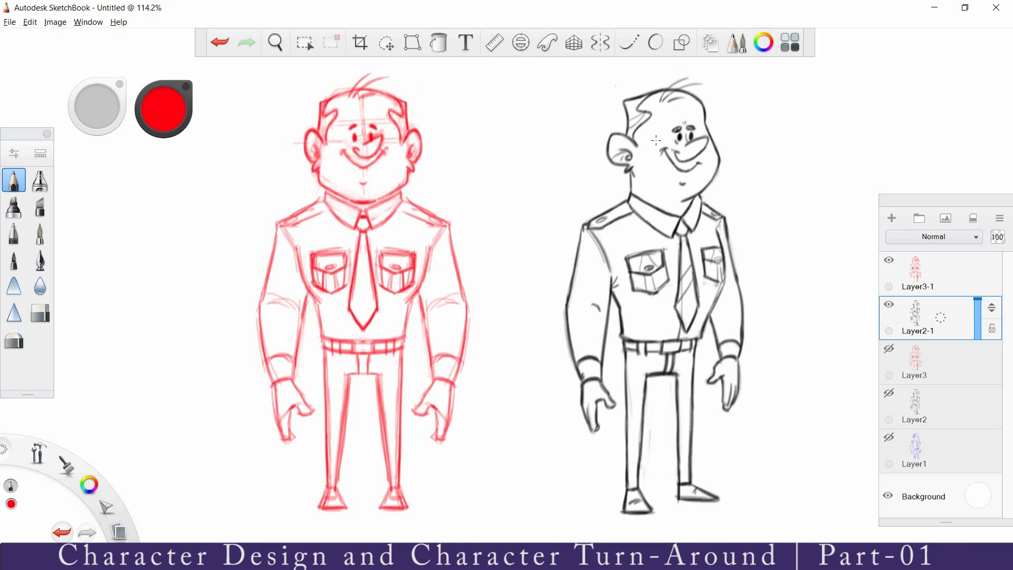
Step: Make Layer3-1 active and turn on vertical symmetry centred on the red front view
{"action": "key", "text": "e"}
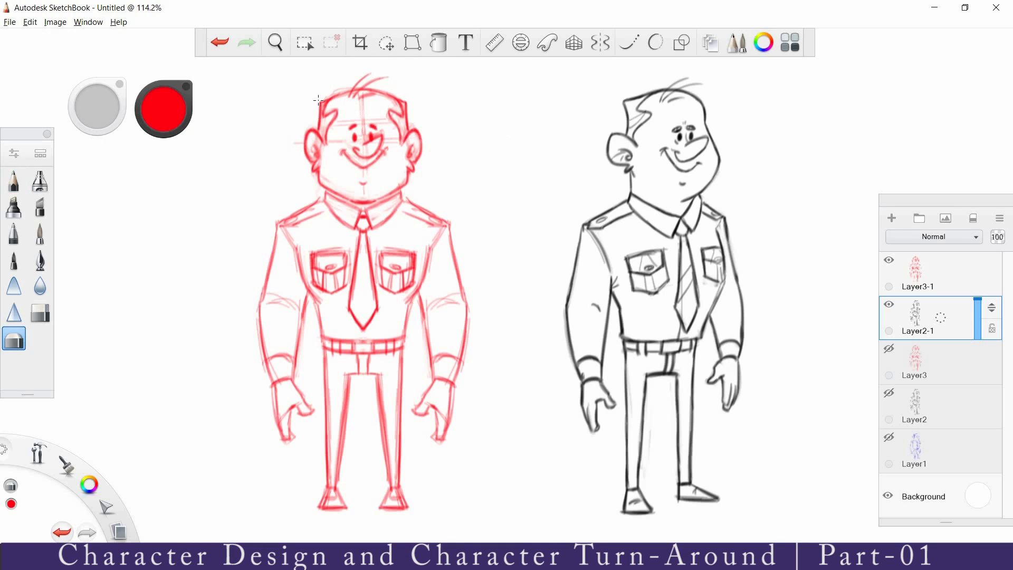
{"action": "left_click", "coordinate": [923, 274]}
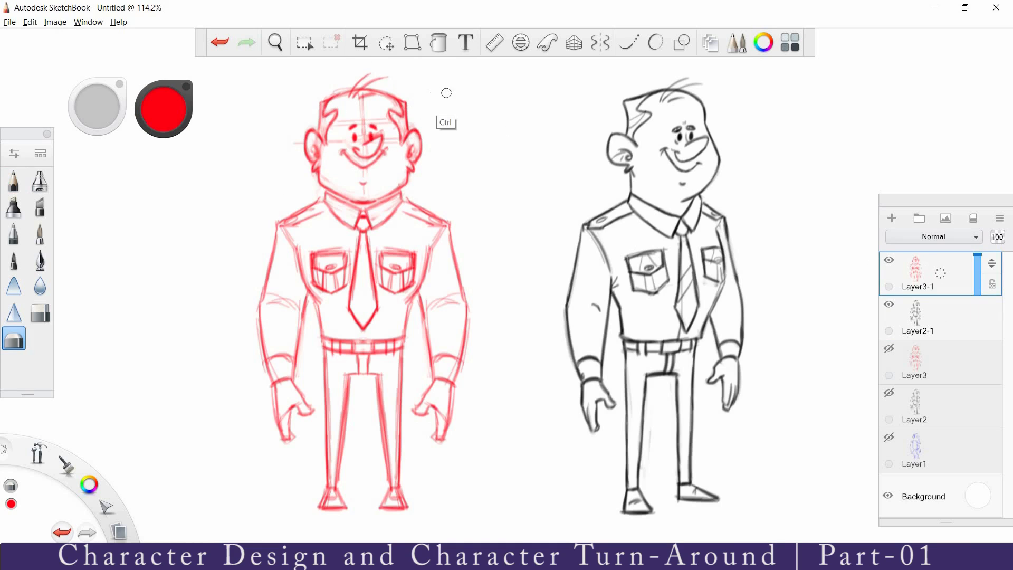
{"action": "left_click", "coordinate": [599, 42]}
{"action": "left_click_drag", "start_coordinate": [387, 291], "coordinate": [363, 289]}
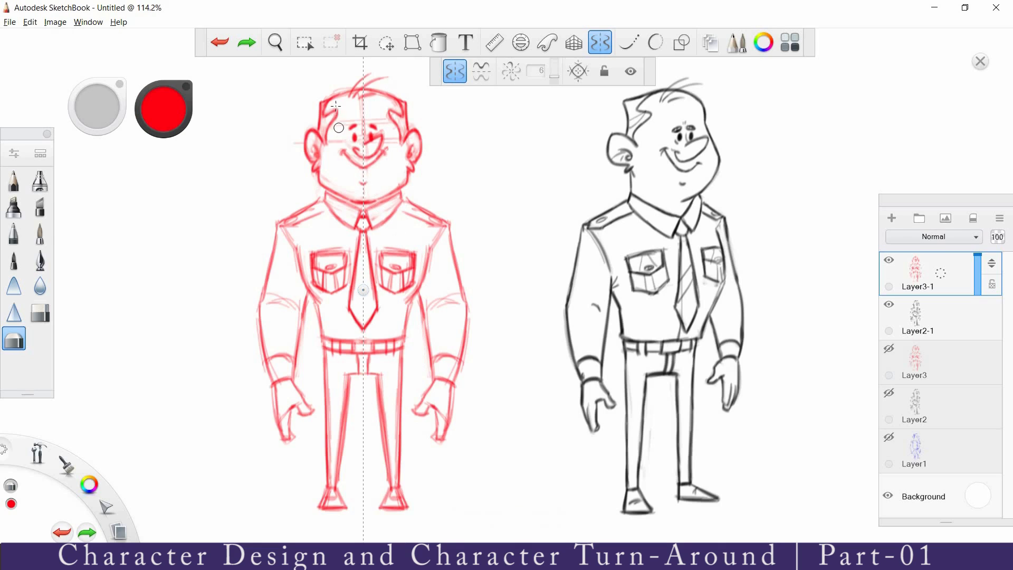
{"action": "key", "text": "e"}
{"action": "left_click", "coordinate": [386, 42]}
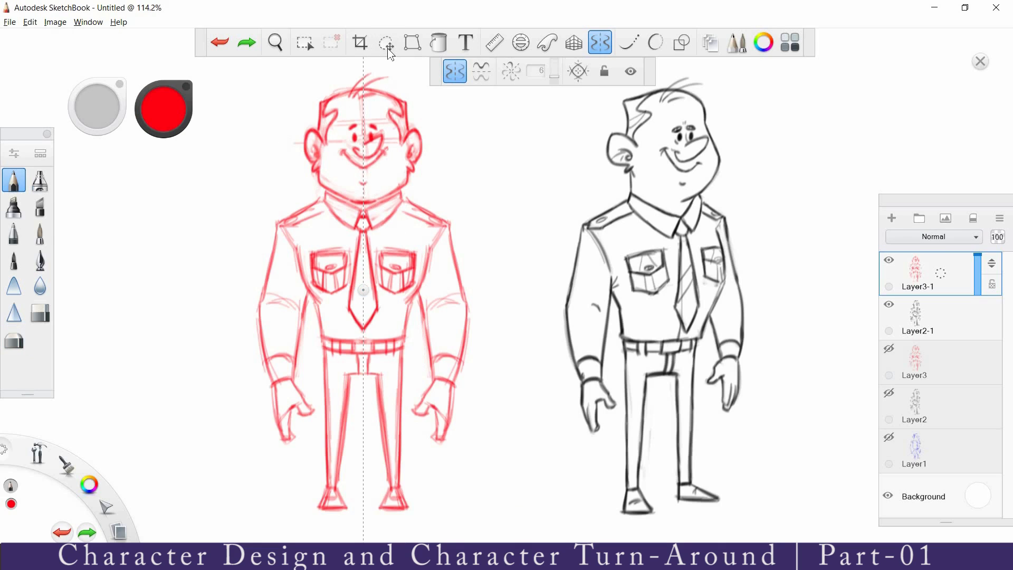
{"action": "mouse_move", "coordinate": [340, 149]}
{"action": "left_mouse_down"}
{"action": "mouse_move", "coordinate": [299, 100]}
{"action": "mouse_move", "coordinate": [381, 67]}
{"action": "mouse_move", "coordinate": [417, 96]}
{"action": "mouse_move", "coordinate": [400, 142]}
{"action": "mouse_move", "coordinate": [383, 122]}
{"action": "mouse_move", "coordinate": [332, 150]}
{"action": "left_mouse_up"}
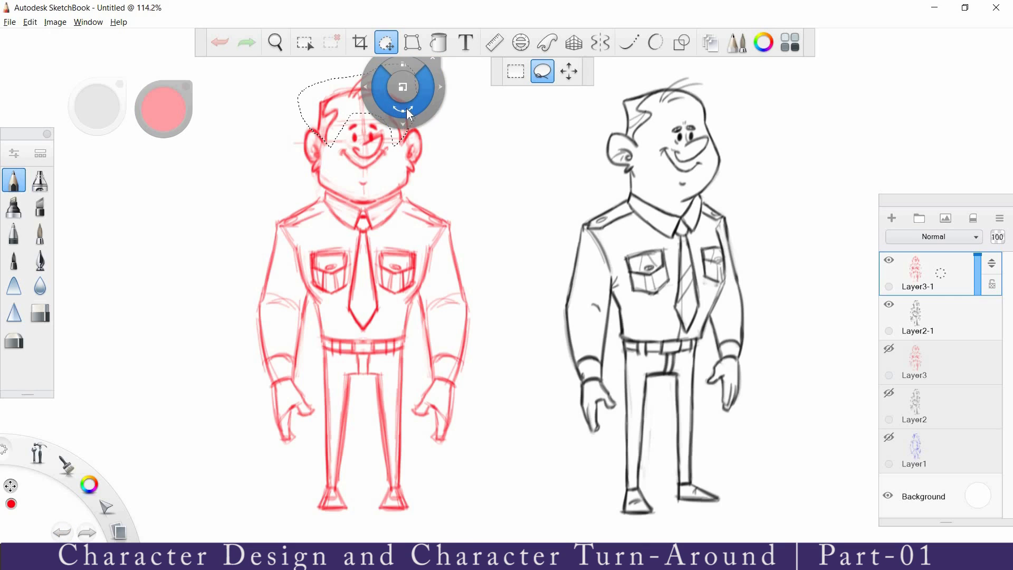
{"action": "left_click_drag", "start_coordinate": [406, 65], "coordinate": [406, 68]}
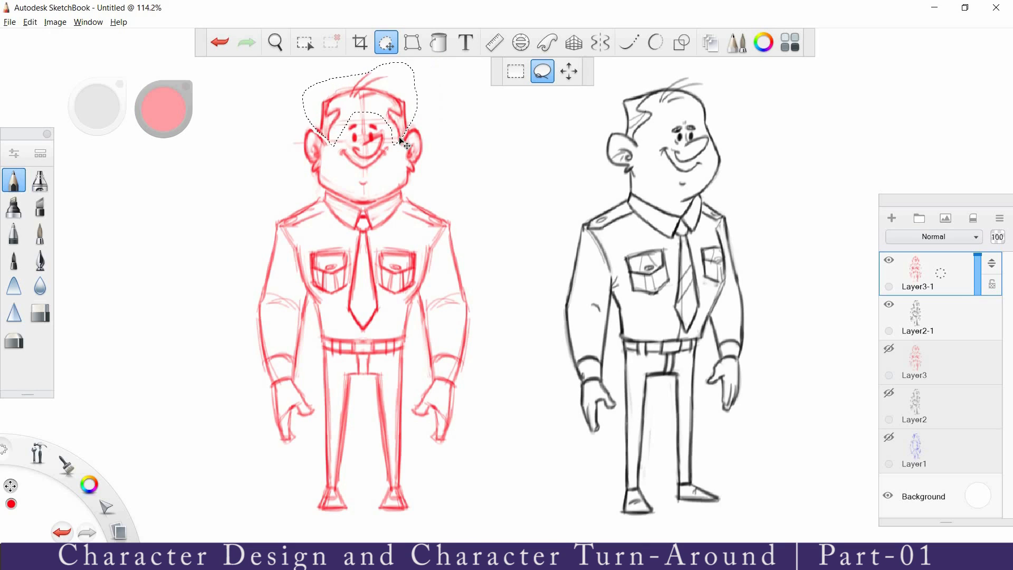
{"action": "left_click_drag", "start_coordinate": [399, 138], "coordinate": [401, 139]}
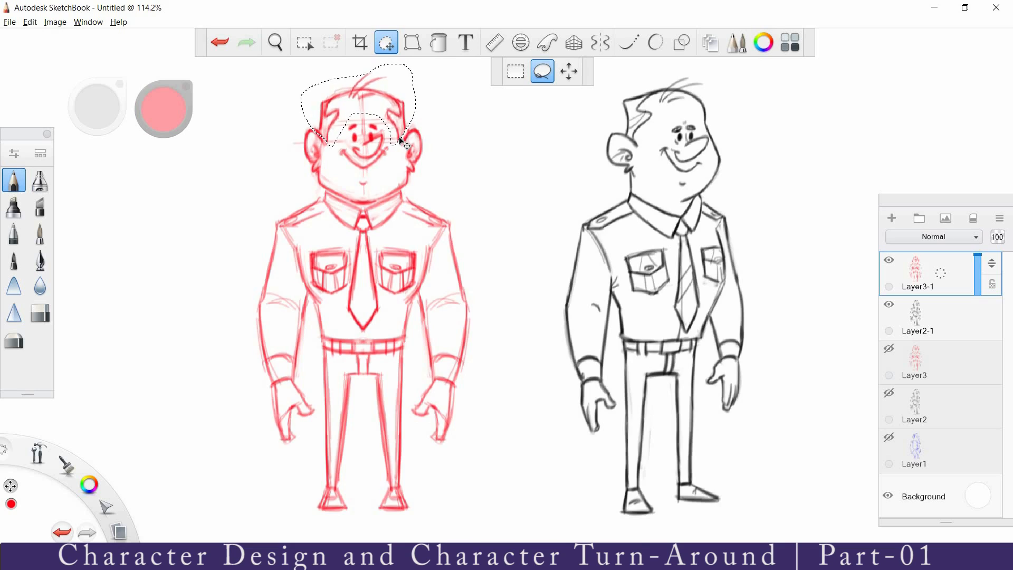
{"action": "left_click", "coordinate": [428, 70]}
{"action": "key", "text": "ctrl+z"}
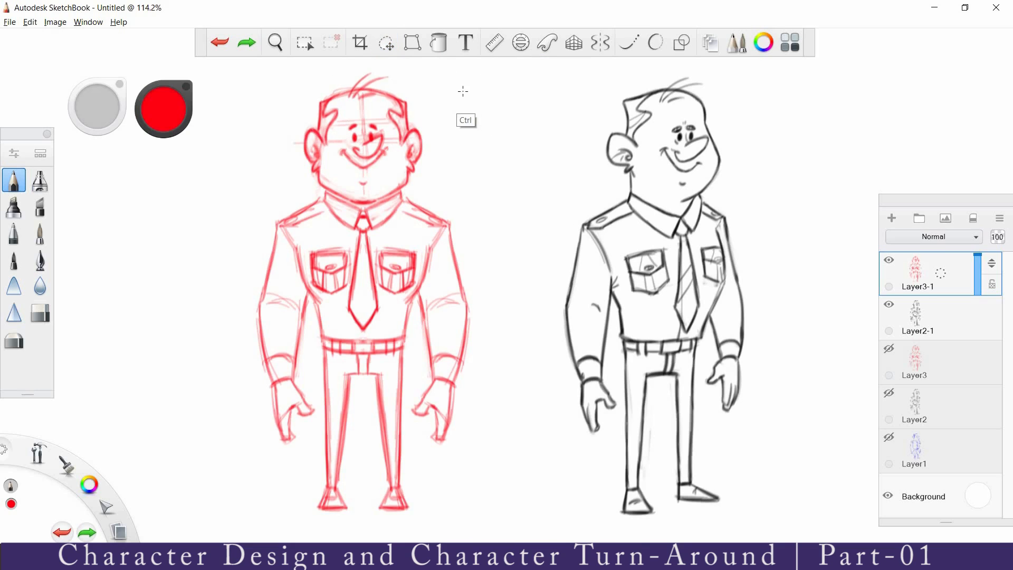
{"action": "key", "text": "ctrl+y"}
Step: Lasso the red head and distort the selection so the head tapers slightly toward its top
{"action": "left_click_drag", "start_coordinate": [419, 87], "coordinate": [439, 114]}
{"action": "left_click", "coordinate": [412, 43]}
{"action": "key", "text": "space"}
{"action": "left_click_drag", "start_coordinate": [333, 289], "coordinate": [328, 336]}
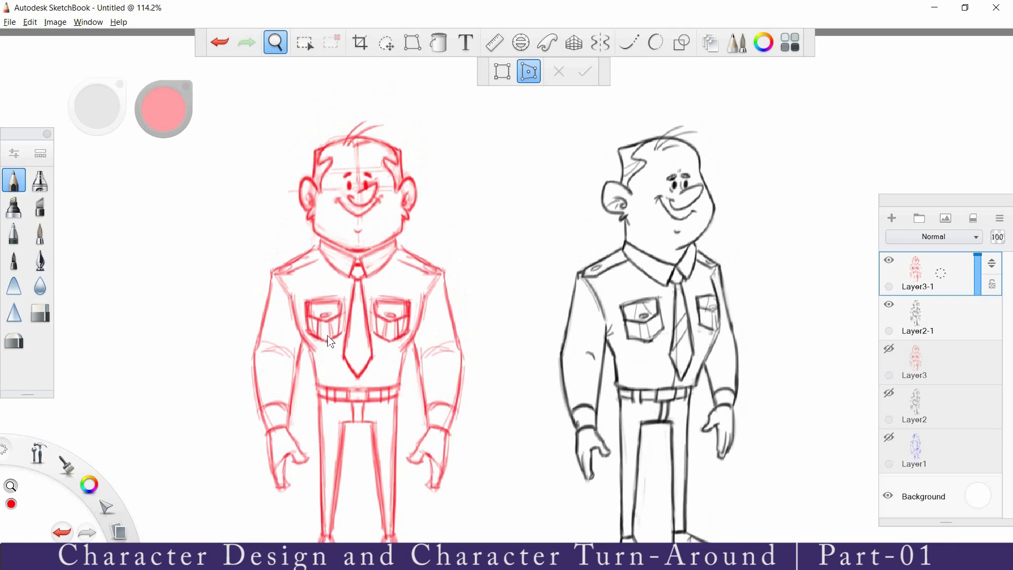
{"action": "left_click_drag", "start_coordinate": [437, 93], "coordinate": [428, 92]}
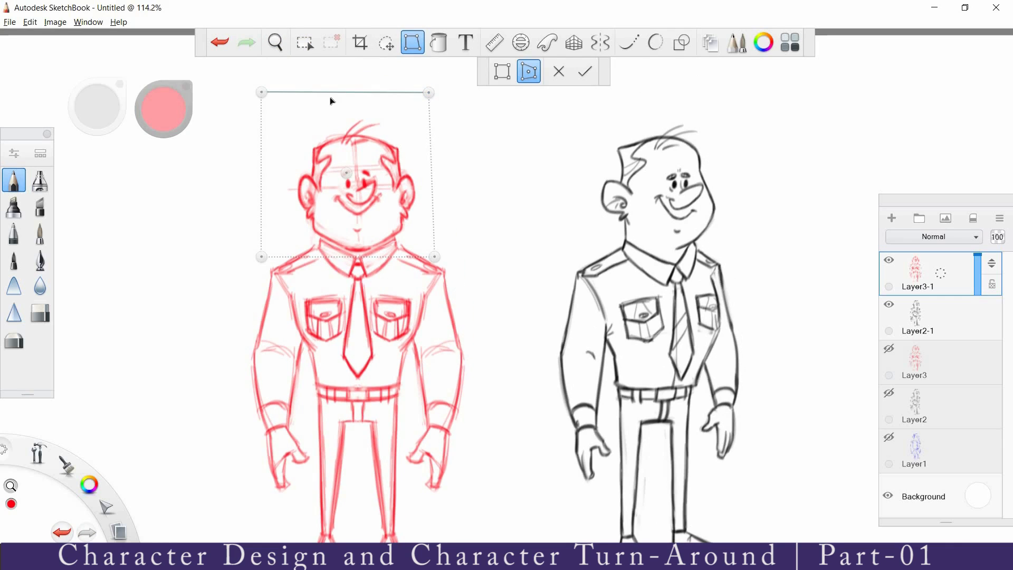
{"action": "left_click_drag", "start_coordinate": [263, 94], "coordinate": [263, 97]}
{"action": "left_click_drag", "start_coordinate": [429, 94], "coordinate": [430, 94]}
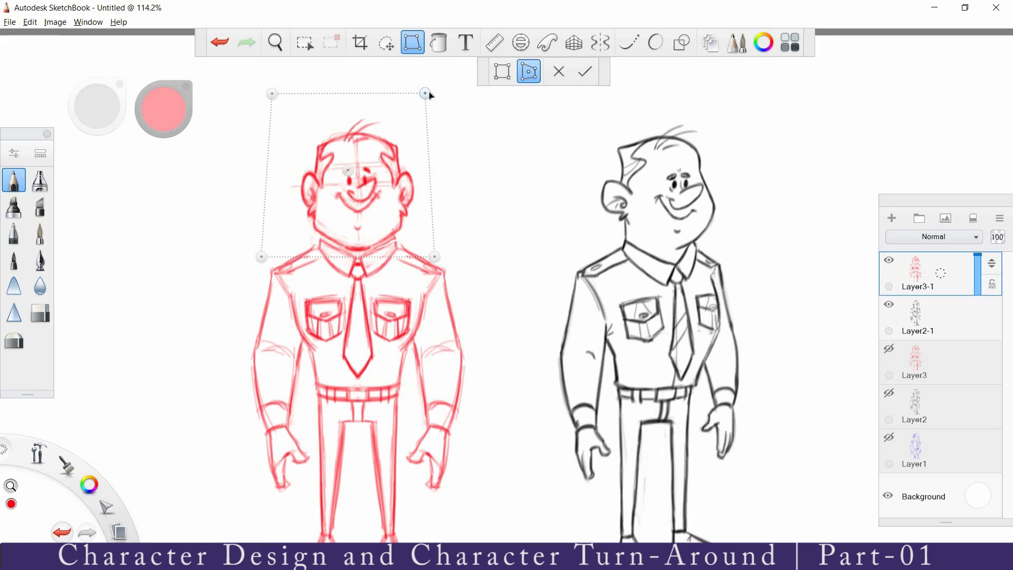
{"action": "left_click", "coordinate": [585, 72]}
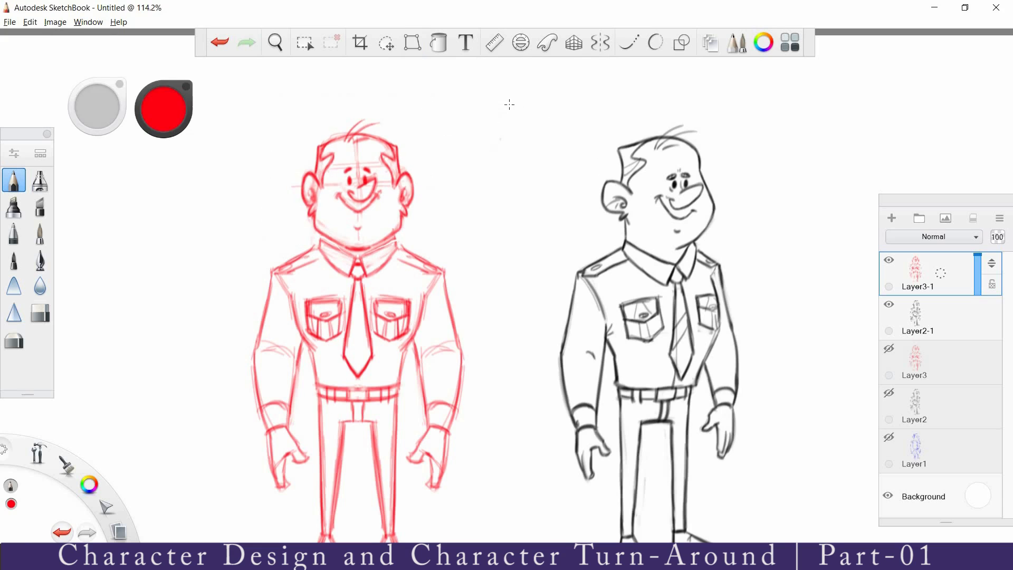
Step: With symmetry on, fade the angular hair corners of the red head and rough them in slightly wider
{"action": "scroll", "coordinate": [392, 225], "scroll_direction": "up", "scroll_amount": 3}
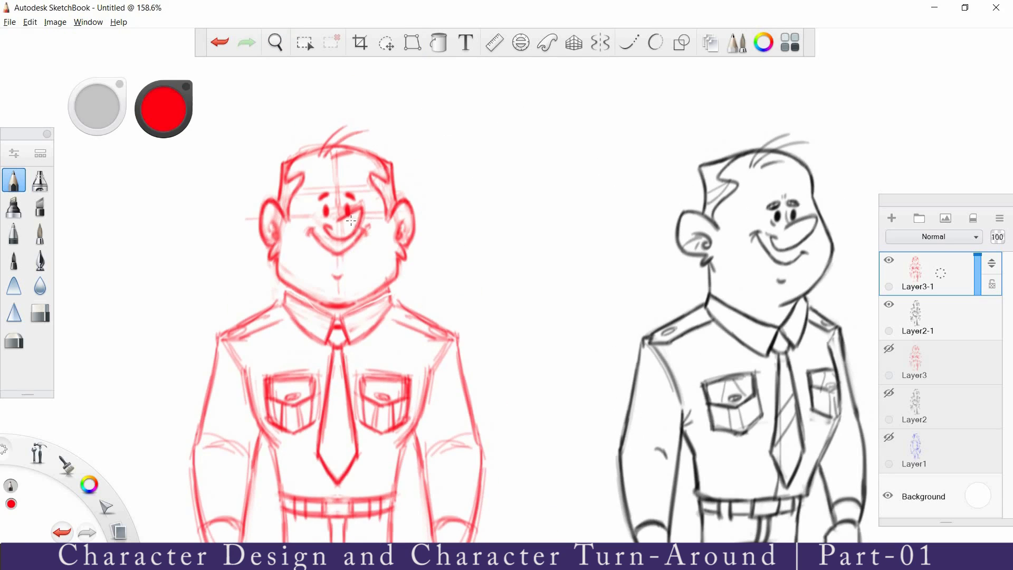
{"action": "key", "text": "e"}
{"action": "left_click", "coordinate": [599, 43]}
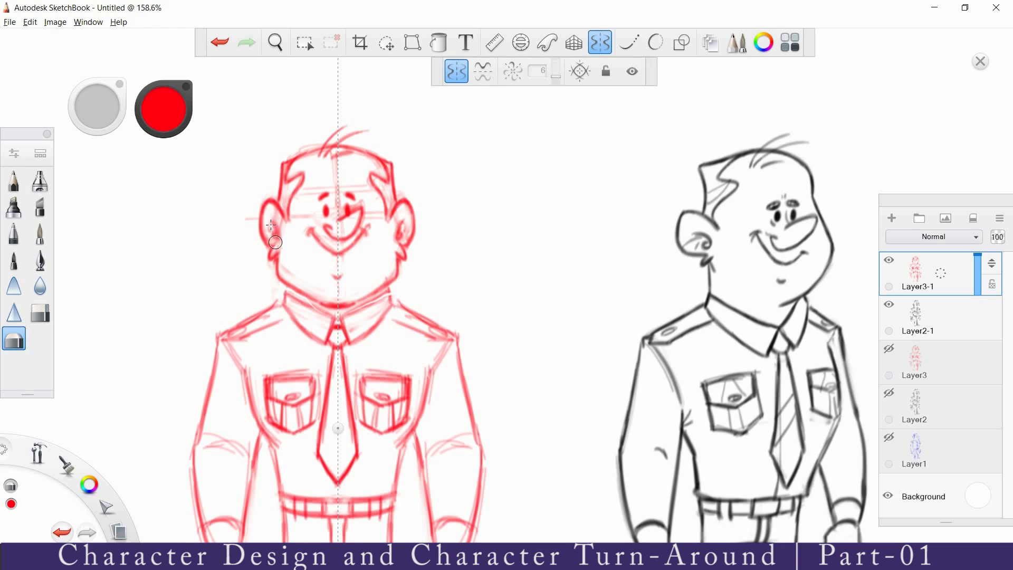
{"action": "mouse_move", "coordinate": [264, 200]}
{"action": "left_mouse_down"}
{"action": "mouse_move", "coordinate": [284, 231]}
{"action": "mouse_move", "coordinate": [264, 210]}
{"action": "mouse_move", "coordinate": [280, 217]}
{"action": "mouse_move", "coordinate": [311, 190]}
{"action": "mouse_move", "coordinate": [282, 162]}
{"action": "left_mouse_up"}
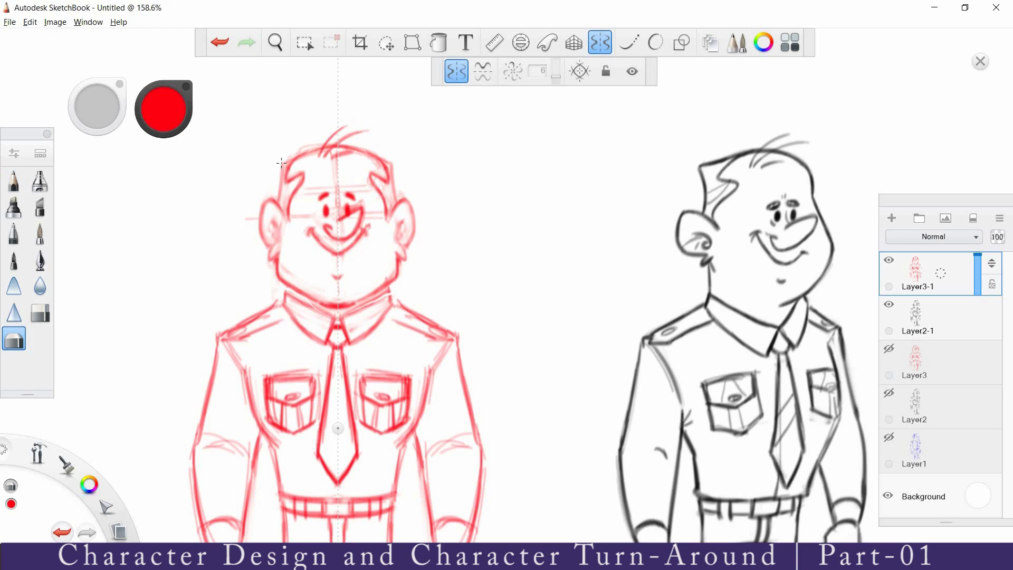
{"action": "key", "text": "e"}
{"action": "mouse_move", "coordinate": [280, 169]}
{"action": "left_mouse_down"}
{"action": "mouse_move", "coordinate": [280, 211]}
{"action": "mouse_move", "coordinate": [278, 164]}
{"action": "mouse_move", "coordinate": [287, 195]}
{"action": "mouse_move", "coordinate": [282, 180]}
{"action": "left_mouse_up"}
{"action": "key", "text": "e"}
{"action": "key", "text": "e"}
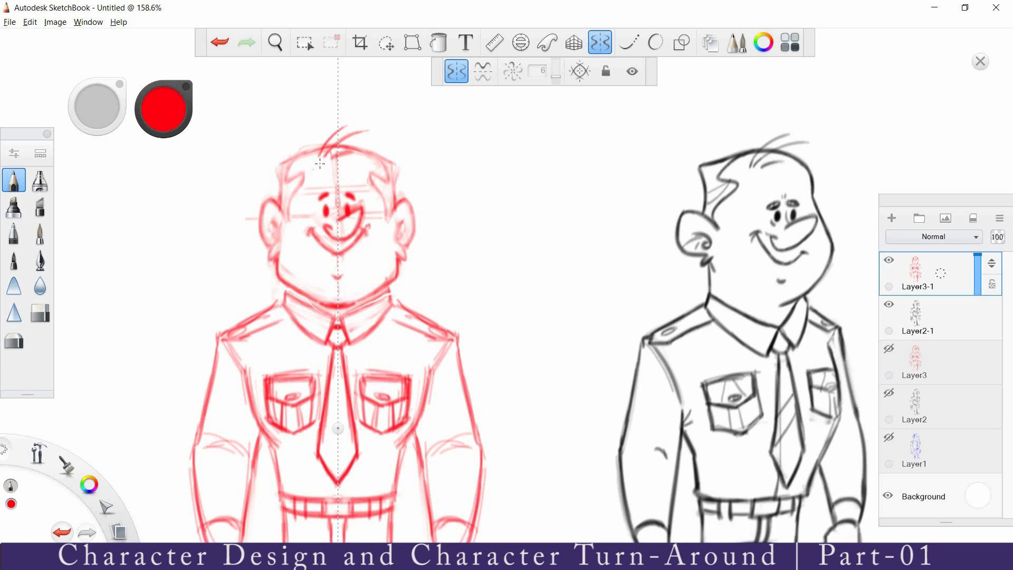
Step: Redraw the jagged inner hairline and sideburns symmetrically on the red head
{"action": "mouse_move", "coordinate": [305, 172]}
{"action": "left_mouse_down"}
{"action": "mouse_move", "coordinate": [298, 182]}
{"action": "mouse_move", "coordinate": [287, 149]}
{"action": "mouse_move", "coordinate": [282, 190]}
{"action": "mouse_move", "coordinate": [294, 157]}
{"action": "mouse_move", "coordinate": [284, 168]}
{"action": "mouse_move", "coordinate": [312, 153]}
{"action": "mouse_move", "coordinate": [278, 201]}
{"action": "mouse_move", "coordinate": [282, 178]}
{"action": "mouse_move", "coordinate": [284, 208]}
{"action": "left_mouse_up"}
{"action": "key", "text": "e"}
{"action": "key", "text": "e"}
{"action": "key", "text": "e"}
{"action": "key", "text": "e"}
Step: Redraw the outer hair edges and both ears, including the earlobes and inner ear lines
{"action": "mouse_move", "coordinate": [291, 182]}
{"action": "left_mouse_down"}
{"action": "mouse_move", "coordinate": [280, 200]}
{"action": "mouse_move", "coordinate": [286, 213]}
{"action": "mouse_move", "coordinate": [301, 155]}
{"action": "mouse_move", "coordinate": [278, 174]}
{"action": "mouse_move", "coordinate": [302, 147]}
{"action": "mouse_move", "coordinate": [289, 224]}
{"action": "mouse_move", "coordinate": [269, 199]}
{"action": "mouse_move", "coordinate": [269, 247]}
{"action": "left_mouse_up"}
{"action": "key", "text": "e"}
{"action": "key", "text": "e"}
{"action": "key", "text": "e"}
{"action": "key", "text": "e"}
{"action": "key", "text": "e"}
{"action": "mouse_move", "coordinate": [273, 199]}
{"action": "left_mouse_down"}
{"action": "mouse_move", "coordinate": [262, 205]}
{"action": "mouse_move", "coordinate": [275, 201]}
{"action": "left_mouse_up"}
{"action": "key", "text": "e"}
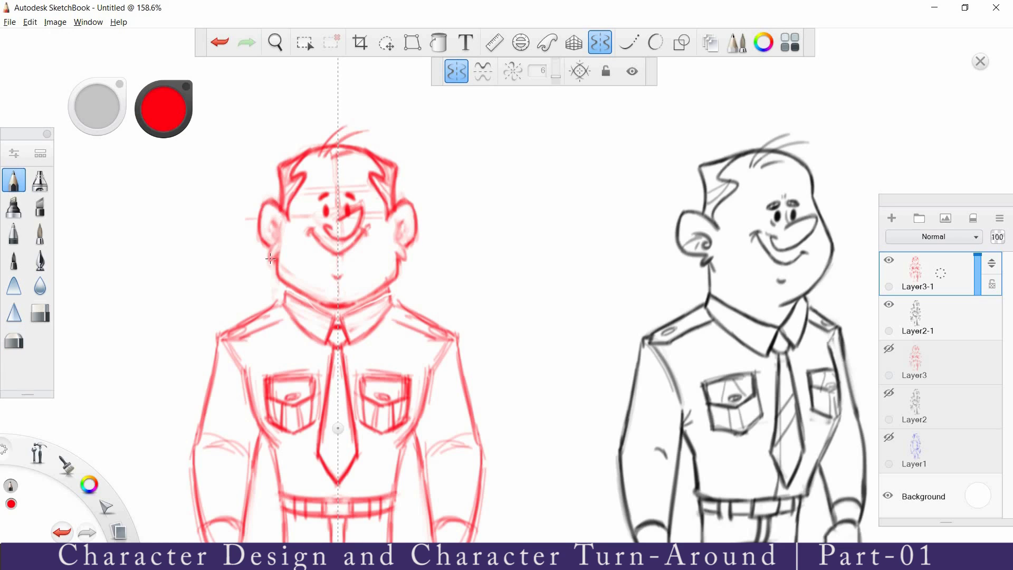
{"action": "left_click_drag", "start_coordinate": [268, 244], "coordinate": [272, 259]}
{"action": "left_click_drag", "start_coordinate": [266, 219], "coordinate": [274, 247]}
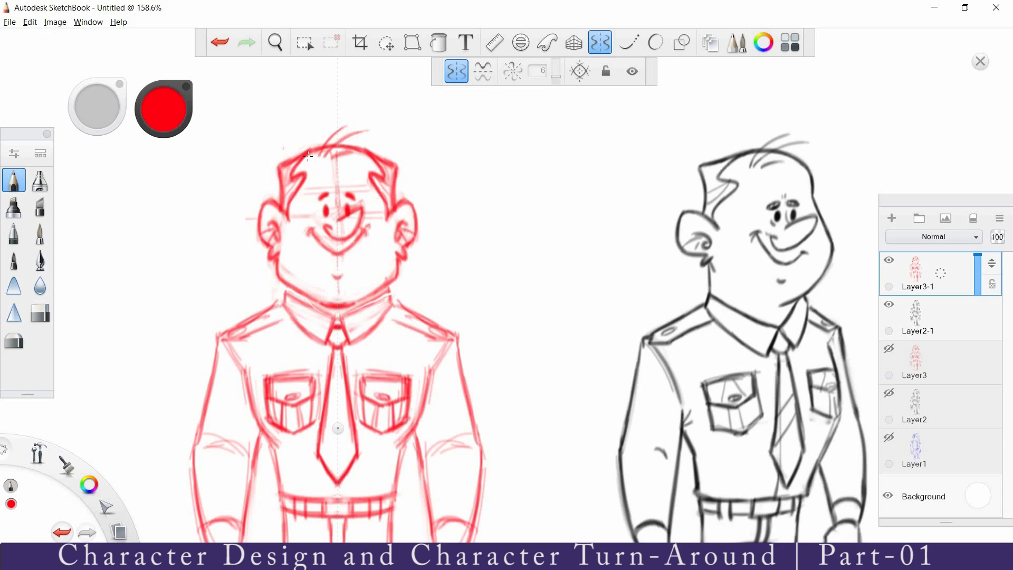
Step: Strengthen the top hair contour and clean up the ends of the smile on the red face
{"action": "left_click_drag", "start_coordinate": [296, 155], "coordinate": [356, 154]}
{"action": "key", "text": "e"}
{"action": "left_click_drag", "start_coordinate": [318, 231], "coordinate": [311, 228]}
{"action": "key", "text": "b"}
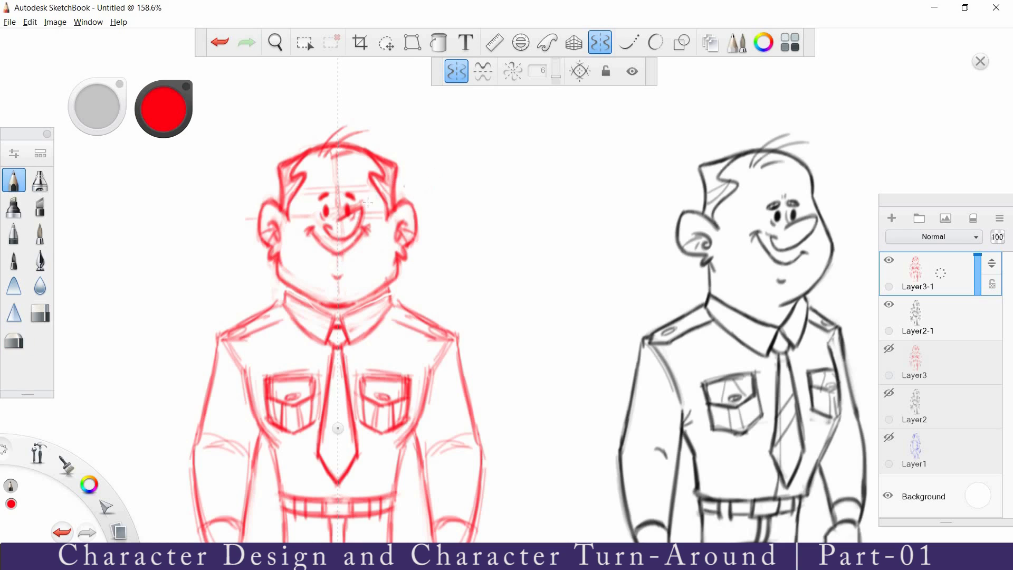
Step: Lighten the rough sketch lines around the red figure's jaw and chin
{"action": "left_click_drag", "start_coordinate": [414, 334], "coordinate": [409, 308]}
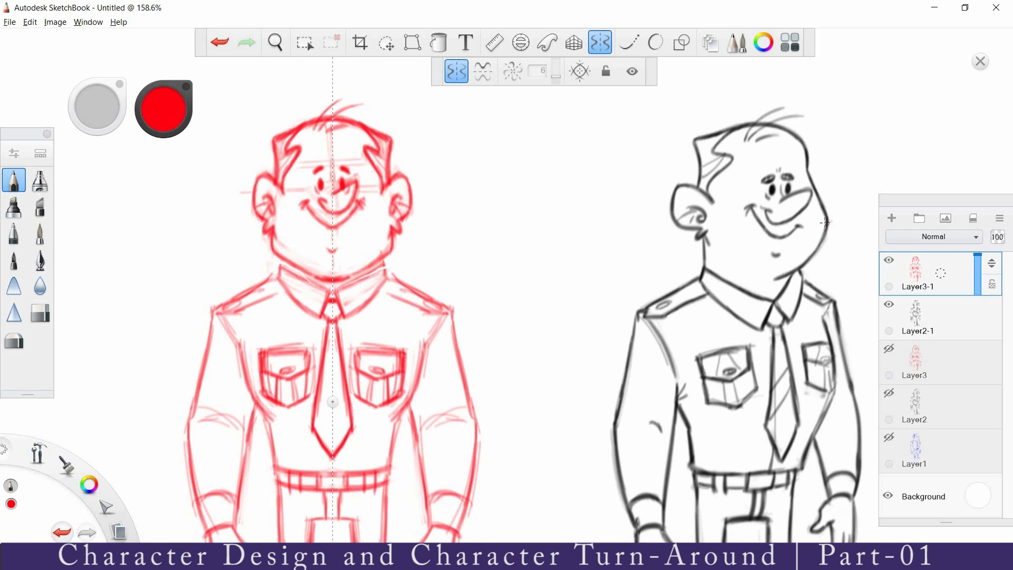
{"action": "key", "text": "e"}
{"action": "mouse_move", "coordinate": [272, 246]}
{"action": "left_mouse_down"}
{"action": "mouse_move", "coordinate": [280, 263]}
{"action": "mouse_move", "coordinate": [274, 252]}
{"action": "mouse_move", "coordinate": [325, 278]}
{"action": "left_mouse_up"}
{"action": "key", "text": "b"}
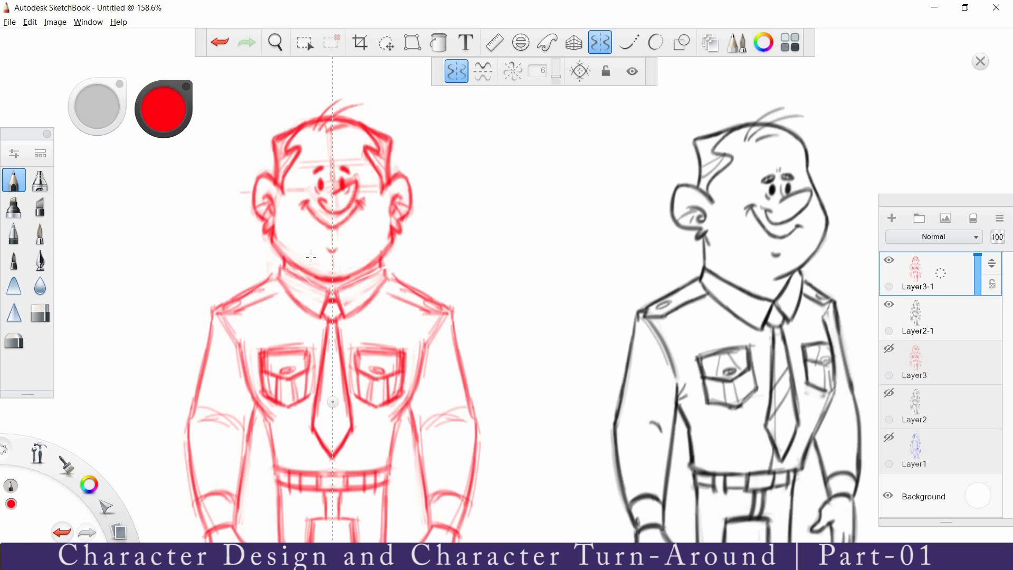
Step: Redraw the shirt collar, neck edges and shoulder straps symmetrically with firmer lines
{"action": "mouse_move", "coordinate": [301, 278]}
{"action": "left_mouse_down"}
{"action": "mouse_move", "coordinate": [318, 285]}
{"action": "mouse_move", "coordinate": [321, 316]}
{"action": "left_mouse_up"}
{"action": "left_click_drag", "start_coordinate": [283, 265], "coordinate": [280, 278]}
{"action": "mouse_move", "coordinate": [224, 303]}
{"action": "left_mouse_down"}
{"action": "mouse_move", "coordinate": [275, 278]}
{"action": "mouse_move", "coordinate": [241, 308]}
{"action": "mouse_move", "coordinate": [284, 287]}
{"action": "mouse_move", "coordinate": [213, 312]}
{"action": "mouse_move", "coordinate": [236, 340]}
{"action": "left_mouse_up"}
{"action": "mouse_move", "coordinate": [268, 298]}
{"action": "left_mouse_down"}
{"action": "mouse_move", "coordinate": [284, 289]}
{"action": "mouse_move", "coordinate": [292, 297]}
{"action": "left_mouse_up"}
{"action": "key", "text": "e"}
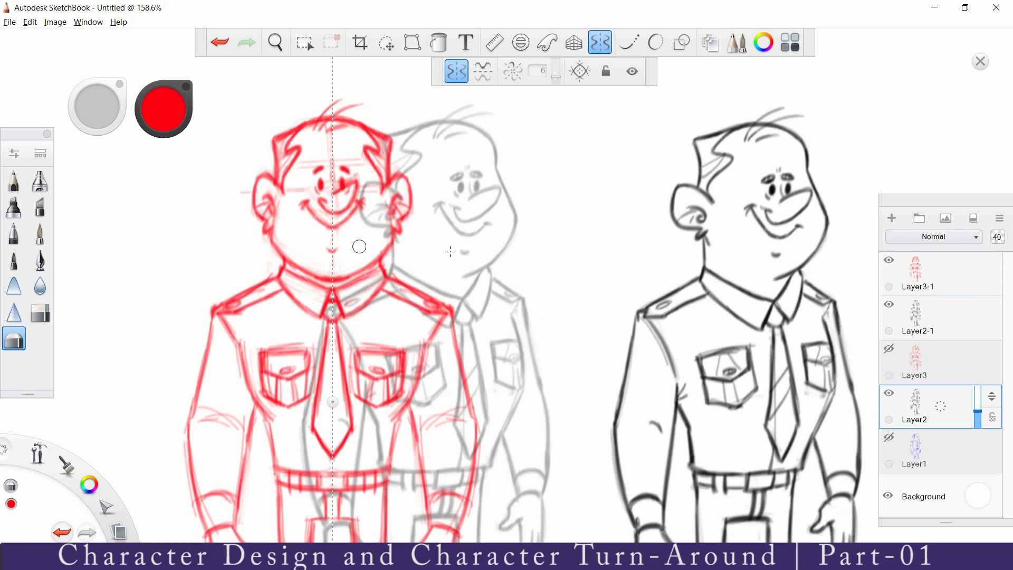
{"action": "key", "text": "e"}
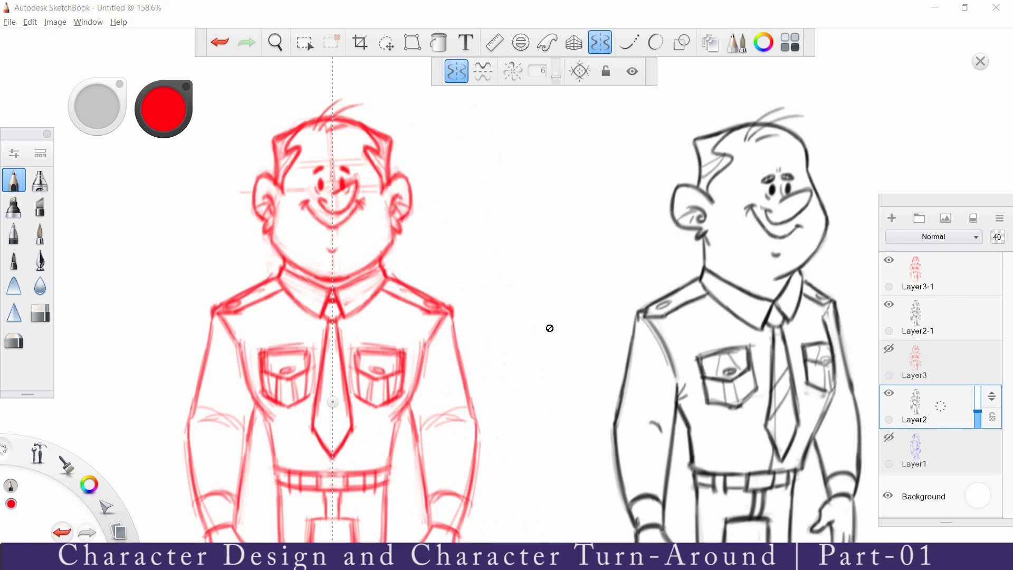
{"action": "key", "text": "e"}
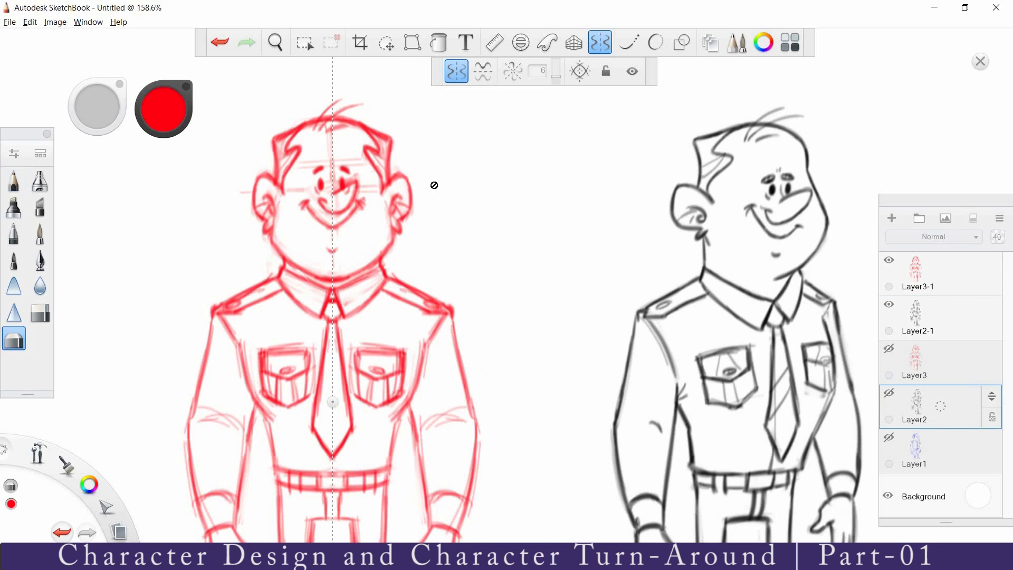
Step: Return to Layer3-1 and erase the stray lines along the lower cheeks
{"action": "left_click", "coordinate": [916, 282]}
{"action": "key", "text": "e"}
{"action": "key", "text": "e"}
{"action": "mouse_move", "coordinate": [395, 243]}
{"action": "left_mouse_down"}
{"action": "mouse_move", "coordinate": [380, 255]}
{"action": "mouse_move", "coordinate": [390, 235]}
{"action": "left_mouse_up"}
{"action": "key", "text": "e"}
Step: Redraw the cheek and jaw contour from below the ears down to the chin in a clean, bold line
{"action": "left_click_drag", "start_coordinate": [277, 206], "coordinate": [284, 256]}
{"action": "key", "text": "e"}
{"action": "key", "text": "e"}
{"action": "mouse_move", "coordinate": [280, 205]}
{"action": "left_mouse_down"}
{"action": "mouse_move", "coordinate": [272, 232]}
{"action": "mouse_move", "coordinate": [301, 269]}
{"action": "mouse_move", "coordinate": [328, 266]}
{"action": "left_mouse_up"}
{"action": "mouse_move", "coordinate": [279, 201]}
{"action": "left_mouse_down"}
{"action": "mouse_move", "coordinate": [270, 234]}
{"action": "mouse_move", "coordinate": [323, 278]}
{"action": "left_mouse_up"}
{"action": "left_click_drag", "start_coordinate": [278, 200], "coordinate": [270, 229]}
{"action": "key", "text": "e"}
{"action": "key", "text": "e"}
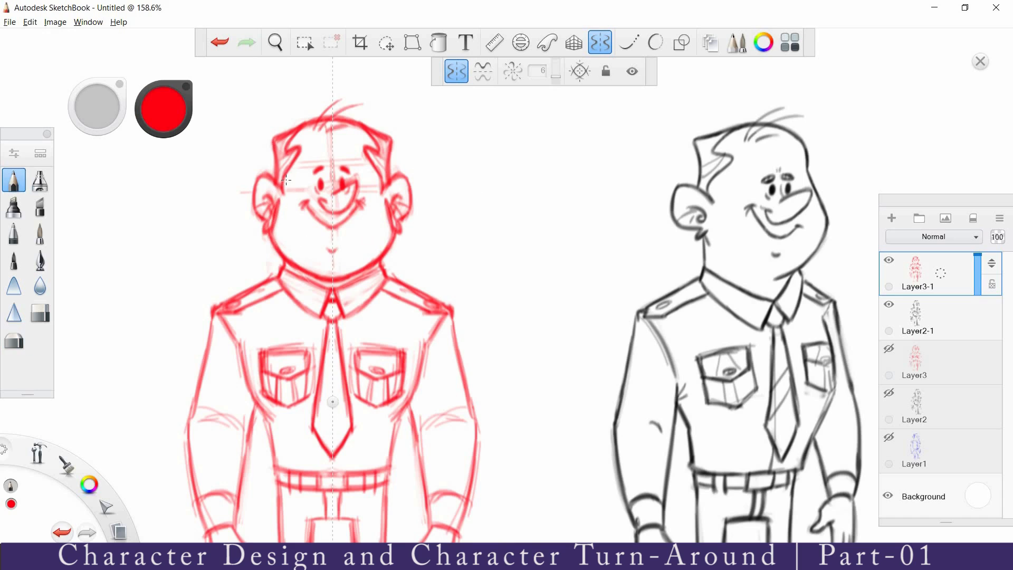
Step: Turn off symmetry, erase the vertical guide line through the face, and add diagonal stripes to the red tie
{"action": "key", "text": "x"}
{"action": "key", "text": "e"}
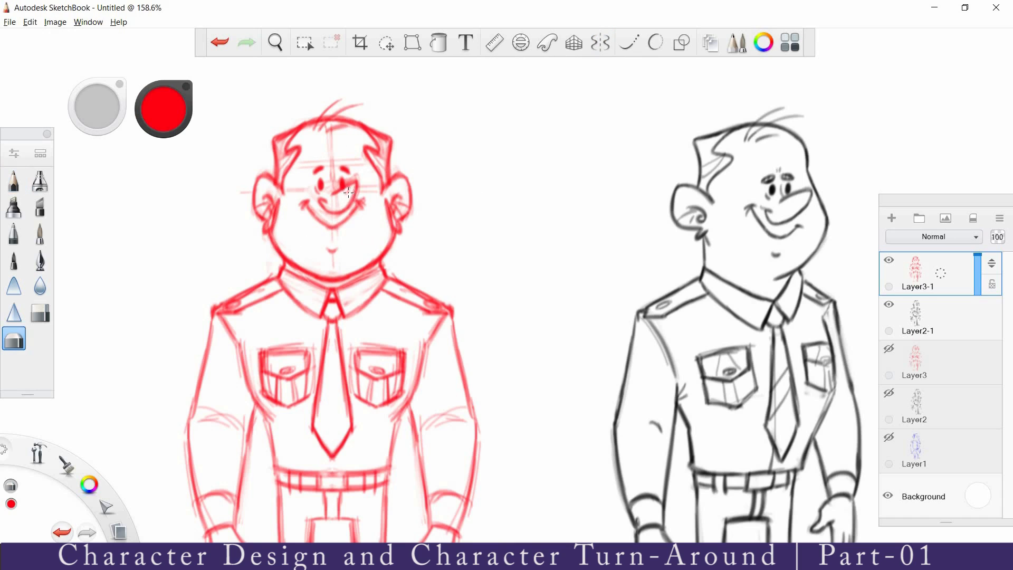
{"action": "left_click_drag", "start_coordinate": [334, 200], "coordinate": [335, 224]}
{"action": "mouse_move", "coordinate": [335, 155]}
{"action": "left_mouse_down"}
{"action": "mouse_move", "coordinate": [333, 176]}
{"action": "mouse_move", "coordinate": [331, 151]}
{"action": "left_mouse_up"}
{"action": "key", "text": "e"}
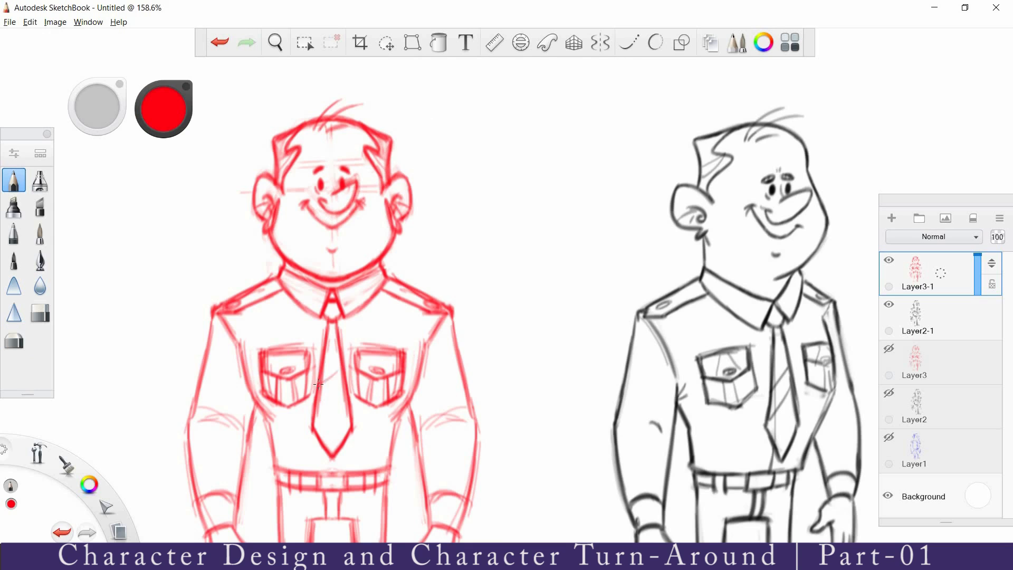
{"action": "left_click_drag", "start_coordinate": [319, 407], "coordinate": [343, 384]}
{"action": "key", "text": "e"}
Step: Turn symmetry back on, erase the rough torso sides, and redraw them from the armpits down to the waist
{"action": "key", "text": "space"}
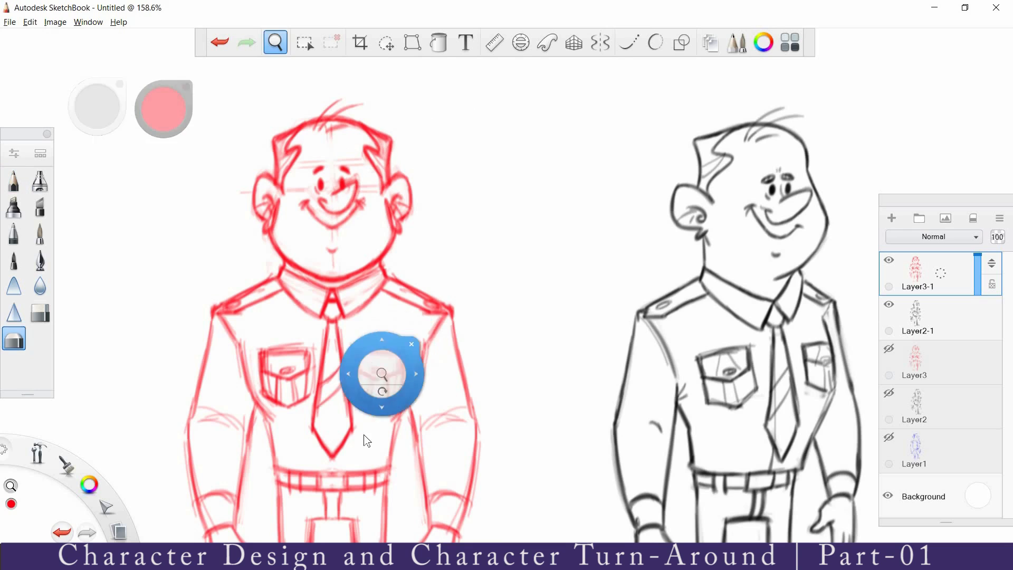
{"action": "left_click_drag", "start_coordinate": [366, 441], "coordinate": [366, 412]}
{"action": "left_click", "coordinate": [600, 43]}
{"action": "key", "text": "space"}
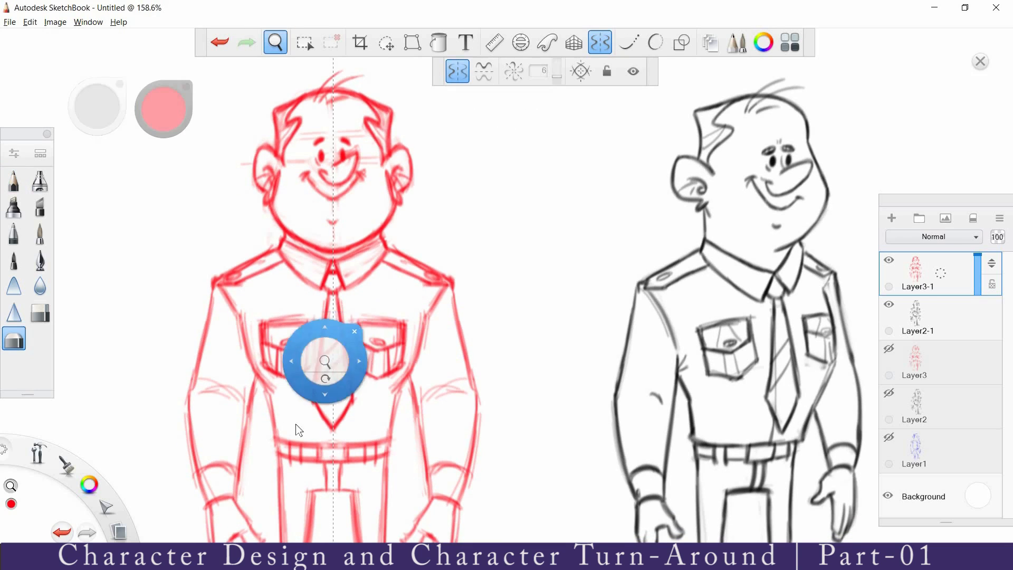
{"action": "left_click_drag", "start_coordinate": [294, 425], "coordinate": [301, 385]}
{"action": "key", "text": "e"}
{"action": "left_click_drag", "start_coordinate": [249, 293], "coordinate": [267, 348]}
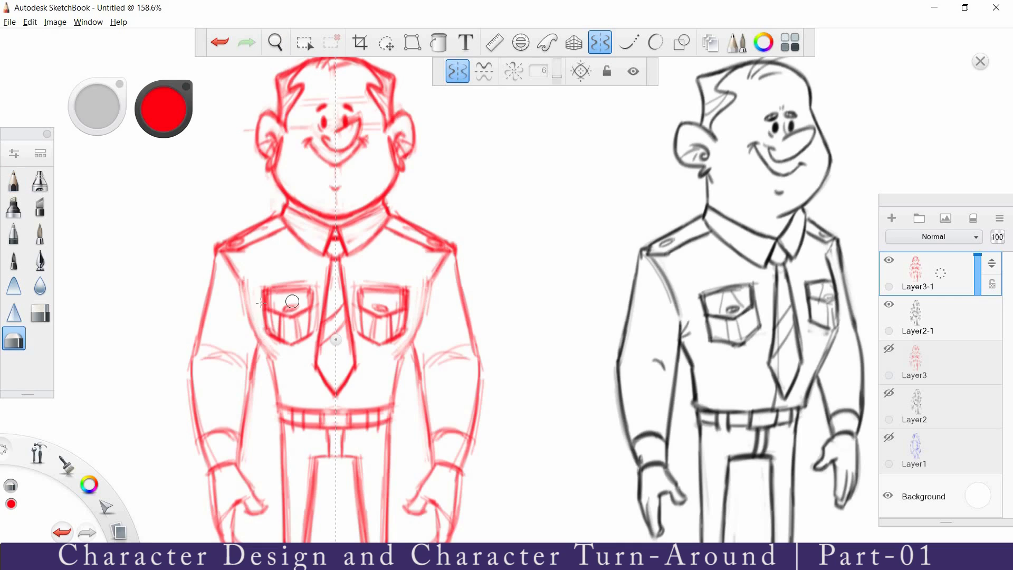
{"action": "key", "text": "e"}
{"action": "left_click_drag", "start_coordinate": [242, 273], "coordinate": [247, 324]}
{"action": "mouse_move", "coordinate": [241, 274]}
{"action": "left_mouse_down"}
{"action": "mouse_move", "coordinate": [247, 327]}
{"action": "mouse_move", "coordinate": [272, 367]}
{"action": "mouse_move", "coordinate": [251, 337]}
{"action": "mouse_move", "coordinate": [283, 368]}
{"action": "left_mouse_up"}
{"action": "key", "text": "e"}
{"action": "key", "text": "e"}
Step: Clean up and redraw the outlines of both chest pockets on the red shirt
{"action": "key", "text": "s"}
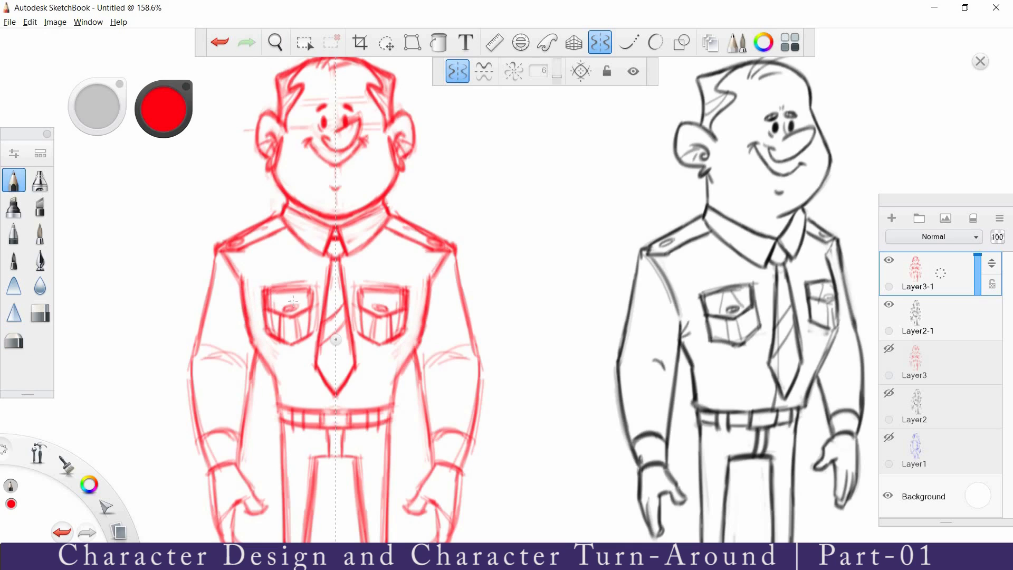
{"action": "key", "text": "s"}
{"action": "key", "text": "s"}
{"action": "key", "text": "s"}
{"action": "mouse_move", "coordinate": [267, 284]}
{"action": "left_mouse_down"}
{"action": "mouse_move", "coordinate": [280, 322]}
{"action": "mouse_move", "coordinate": [309, 314]}
{"action": "mouse_move", "coordinate": [307, 293]}
{"action": "mouse_move", "coordinate": [277, 292]}
{"action": "mouse_move", "coordinate": [304, 287]}
{"action": "left_mouse_up"}
{"action": "key", "text": "s"}
{"action": "mouse_move", "coordinate": [264, 331]}
{"action": "left_mouse_down"}
{"action": "mouse_move", "coordinate": [261, 293]}
{"action": "mouse_move", "coordinate": [288, 336]}
{"action": "left_mouse_up"}
{"action": "left_click_drag", "start_coordinate": [266, 310], "coordinate": [263, 329]}
{"action": "left_click_drag", "start_coordinate": [309, 289], "coordinate": [311, 325]}
{"action": "mouse_move", "coordinate": [288, 342]}
{"action": "left_mouse_down"}
{"action": "mouse_move", "coordinate": [261, 333]}
{"action": "mouse_move", "coordinate": [287, 341]}
{"action": "left_mouse_up"}
Step: Refine the flaps, buttons and centre pleats of the chest pockets and firm up their pointed lower edges
{"action": "mouse_move", "coordinate": [263, 301]}
{"action": "left_mouse_down"}
{"action": "mouse_move", "coordinate": [284, 313]}
{"action": "mouse_move", "coordinate": [306, 299]}
{"action": "mouse_move", "coordinate": [273, 308]}
{"action": "left_mouse_up"}
{"action": "mouse_move", "coordinate": [298, 283]}
{"action": "left_mouse_down"}
{"action": "mouse_move", "coordinate": [286, 307]}
{"action": "mouse_move", "coordinate": [305, 284]}
{"action": "left_mouse_up"}
{"action": "mouse_move", "coordinate": [261, 291]}
{"action": "left_mouse_down"}
{"action": "mouse_move", "coordinate": [293, 288]}
{"action": "mouse_move", "coordinate": [289, 333]}
{"action": "left_mouse_up"}
{"action": "mouse_move", "coordinate": [260, 291]}
{"action": "left_mouse_down"}
{"action": "mouse_move", "coordinate": [285, 316]}
{"action": "mouse_move", "coordinate": [309, 304]}
{"action": "left_mouse_up"}
{"action": "left_click_drag", "start_coordinate": [255, 285], "coordinate": [305, 282]}
{"action": "mouse_move", "coordinate": [261, 310]}
{"action": "left_mouse_down"}
{"action": "mouse_move", "coordinate": [267, 333]}
{"action": "mouse_move", "coordinate": [288, 342]}
{"action": "left_mouse_up"}
{"action": "left_click_drag", "start_coordinate": [290, 342], "coordinate": [311, 322]}
{"action": "mouse_move", "coordinate": [278, 312]}
{"action": "left_mouse_down"}
{"action": "mouse_move", "coordinate": [276, 336]}
{"action": "mouse_move", "coordinate": [298, 332]}
{"action": "left_mouse_up"}
{"action": "mouse_move", "coordinate": [288, 341]}
{"action": "left_mouse_down"}
{"action": "mouse_move", "coordinate": [298, 335]}
{"action": "mouse_move", "coordinate": [282, 300]}
{"action": "mouse_move", "coordinate": [311, 324]}
{"action": "left_mouse_up"}
Step: Redraw the sleeve outlines, cuffs and hands of the red front view symmetrically with firmer lines
{"action": "left_click_drag", "start_coordinate": [217, 253], "coordinate": [194, 350]}
{"action": "key", "text": "space"}
{"action": "left_click_drag", "start_coordinate": [233, 416], "coordinate": [232, 349]}
{"action": "key", "text": "e"}
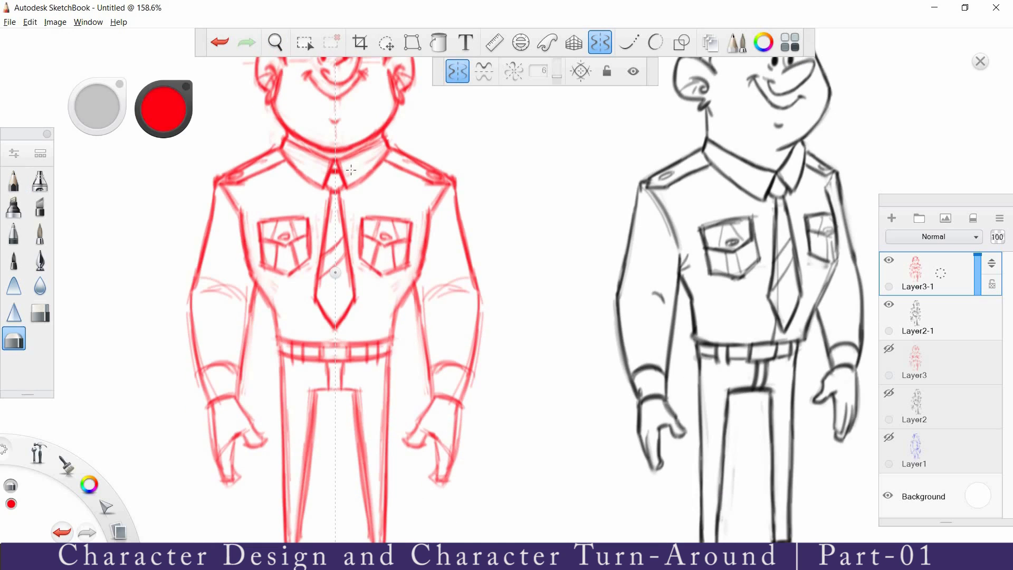
{"action": "key", "text": "e"}
{"action": "mouse_move", "coordinate": [193, 293]}
{"action": "left_mouse_down"}
{"action": "mouse_move", "coordinate": [209, 404]}
{"action": "mouse_move", "coordinate": [233, 394]}
{"action": "mouse_move", "coordinate": [238, 363]}
{"action": "left_mouse_up"}
{"action": "mouse_move", "coordinate": [245, 314]}
{"action": "left_mouse_down"}
{"action": "mouse_move", "coordinate": [242, 391]}
{"action": "mouse_move", "coordinate": [205, 399]}
{"action": "mouse_move", "coordinate": [225, 478]}
{"action": "mouse_move", "coordinate": [238, 438]}
{"action": "mouse_move", "coordinate": [253, 429]}
{"action": "mouse_move", "coordinate": [236, 404]}
{"action": "mouse_move", "coordinate": [254, 430]}
{"action": "left_mouse_up"}
{"action": "left_click_drag", "start_coordinate": [238, 467], "coordinate": [231, 485]}
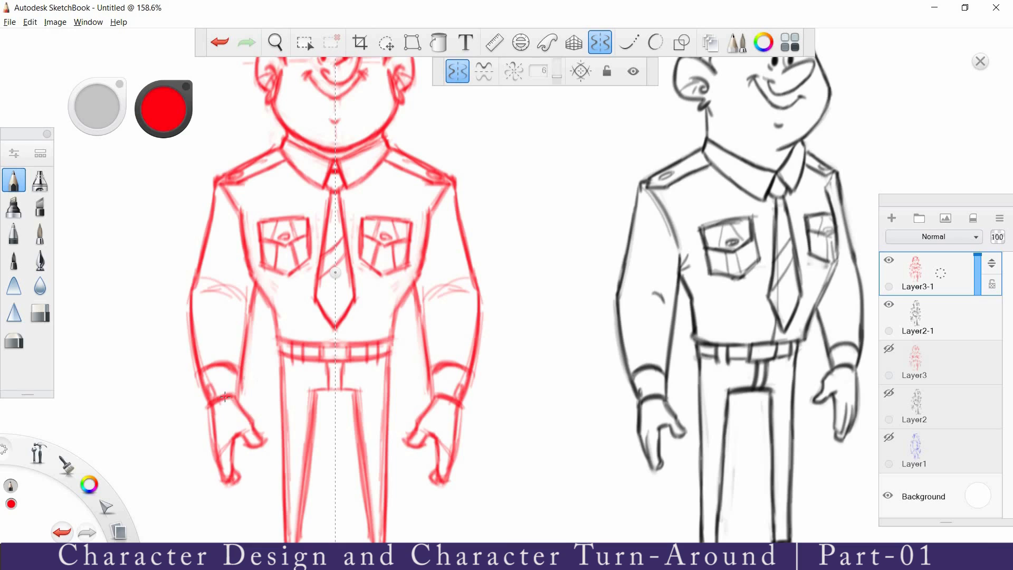
Step: Clean up the shirt's waist sides and redraw the lower torso and inner sleeve outlines down to the cuffs
{"action": "key", "text": "e"}
{"action": "mouse_move", "coordinate": [279, 342]}
{"action": "left_mouse_down"}
{"action": "mouse_move", "coordinate": [303, 366]}
{"action": "mouse_move", "coordinate": [340, 337]}
{"action": "mouse_move", "coordinate": [323, 346]}
{"action": "mouse_move", "coordinate": [283, 311]}
{"action": "left_mouse_up"}
{"action": "key", "text": "e"}
{"action": "left_click_drag", "start_coordinate": [254, 280], "coordinate": [276, 310]}
{"action": "left_click_drag", "start_coordinate": [256, 285], "coordinate": [238, 402]}
Step: Clean up the rough crotch and ankle lines on the red figure and redraw the shoes with firmer outlines
{"action": "key", "text": "space"}
{"action": "left_click_drag", "start_coordinate": [262, 475], "coordinate": [257, 375]}
{"action": "key", "text": "e"}
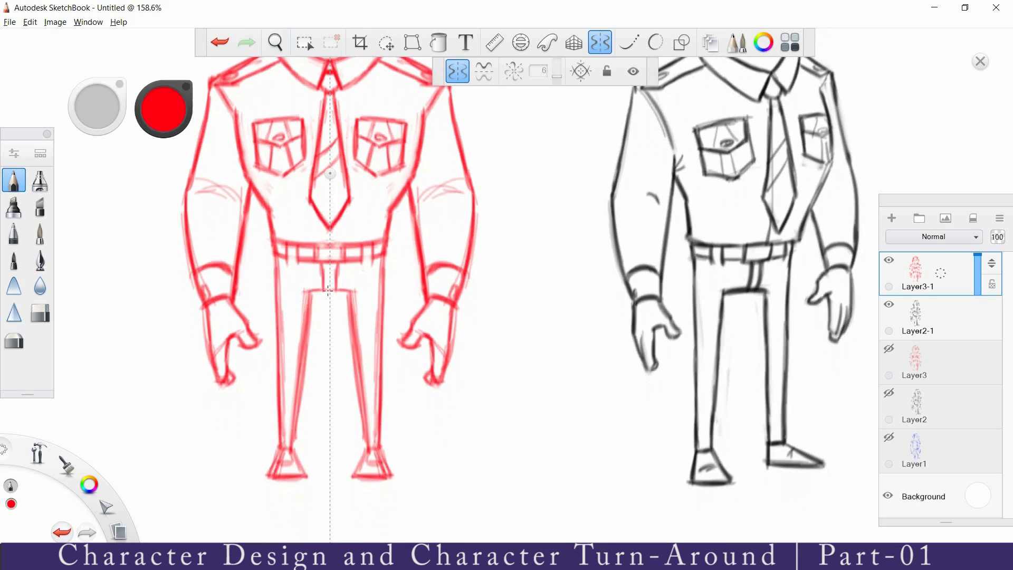
{"action": "mouse_move", "coordinate": [312, 305]}
{"action": "left_mouse_down"}
{"action": "mouse_move", "coordinate": [307, 353]}
{"action": "mouse_move", "coordinate": [306, 291]}
{"action": "left_mouse_up"}
{"action": "key", "text": "e"}
{"action": "key", "text": "e"}
{"action": "left_click_drag", "start_coordinate": [305, 347], "coordinate": [296, 425]}
{"action": "mouse_move", "coordinate": [281, 462]}
{"action": "left_mouse_down"}
{"action": "mouse_move", "coordinate": [271, 482]}
{"action": "mouse_move", "coordinate": [303, 474]}
{"action": "mouse_move", "coordinate": [297, 460]}
{"action": "mouse_move", "coordinate": [268, 476]}
{"action": "left_mouse_up"}
{"action": "key", "text": "e"}
{"action": "key", "text": "e"}
{"action": "key", "text": "e"}
{"action": "left_click_drag", "start_coordinate": [292, 461], "coordinate": [280, 449]}
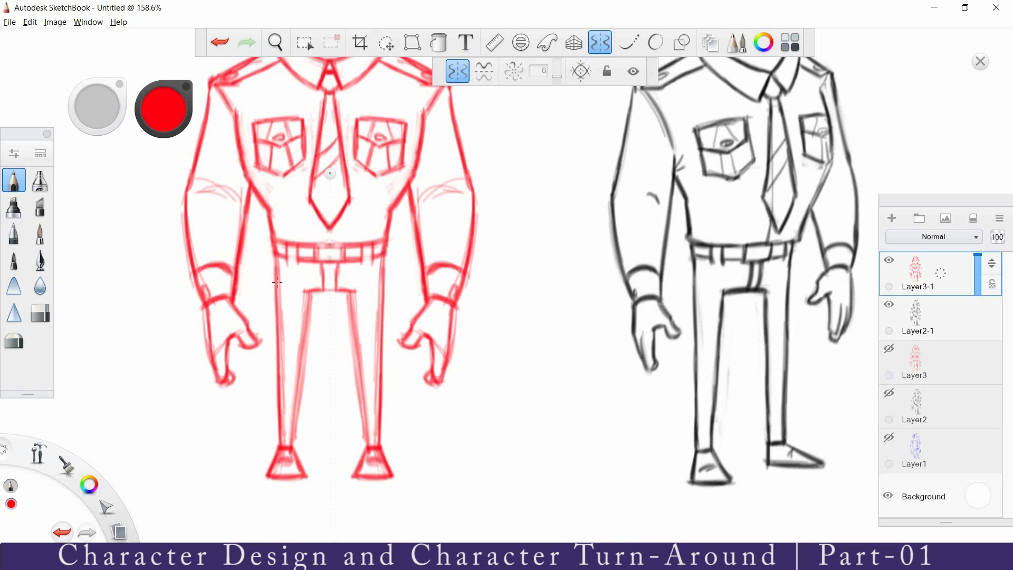
Step: Erase stray sketch lines on the trouser legs and firm up their edges from belt to ankle
{"action": "left_click_drag", "start_coordinate": [276, 258], "coordinate": [277, 274]}
{"action": "key", "text": "e"}
{"action": "mouse_move", "coordinate": [306, 378]}
{"action": "left_mouse_down"}
{"action": "mouse_move", "coordinate": [301, 413]}
{"action": "mouse_move", "coordinate": [291, 312]}
{"action": "mouse_move", "coordinate": [290, 452]}
{"action": "left_mouse_up"}
{"action": "key", "text": "e"}
{"action": "left_click_drag", "start_coordinate": [313, 290], "coordinate": [301, 364]}
{"action": "key", "text": "e"}
{"action": "key", "text": "e"}
{"action": "key", "text": "e"}
{"action": "key", "text": "e"}
{"action": "left_click_drag", "start_coordinate": [307, 310], "coordinate": [291, 403]}
Step: Rotate and enlarge the view of the legs, and refine the long inner and outer trouser edges into cleaner lines
{"action": "key", "text": "space"}
{"action": "left_click_drag", "start_coordinate": [363, 365], "coordinate": [422, 316]}
{"action": "mouse_move", "coordinate": [320, 401]}
{"action": "left_mouse_down"}
{"action": "mouse_move", "coordinate": [354, 345]}
{"action": "mouse_move", "coordinate": [338, 330]}
{"action": "mouse_move", "coordinate": [414, 176]}
{"action": "mouse_move", "coordinate": [316, 375]}
{"action": "mouse_move", "coordinate": [333, 337]}
{"action": "left_mouse_up"}
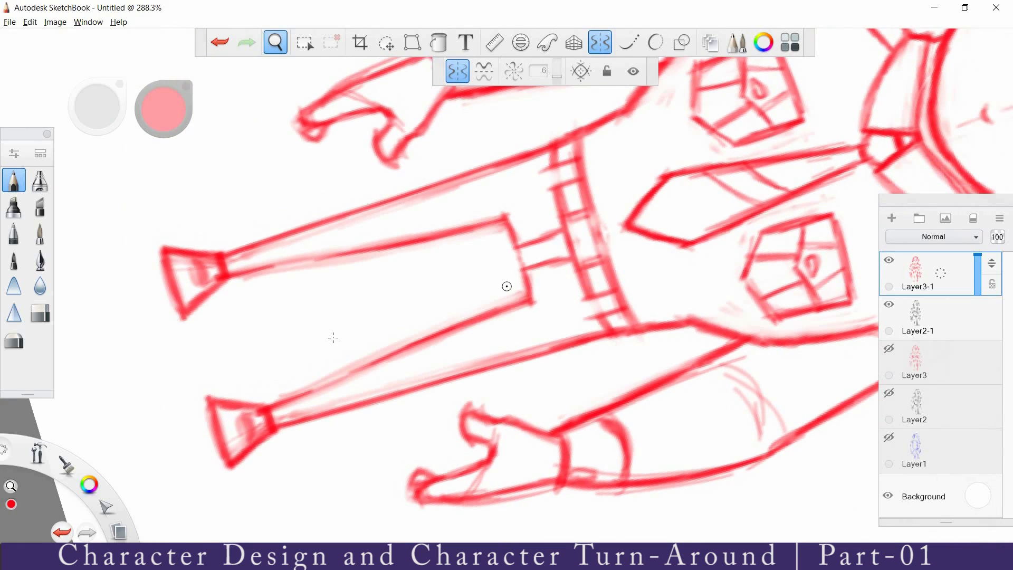
{"action": "key", "text": "e"}
{"action": "mouse_move", "coordinate": [248, 269]}
{"action": "left_mouse_down"}
{"action": "mouse_move", "coordinate": [316, 232]}
{"action": "mouse_move", "coordinate": [375, 245]}
{"action": "mouse_move", "coordinate": [359, 253]}
{"action": "left_mouse_up"}
{"action": "key", "text": "e"}
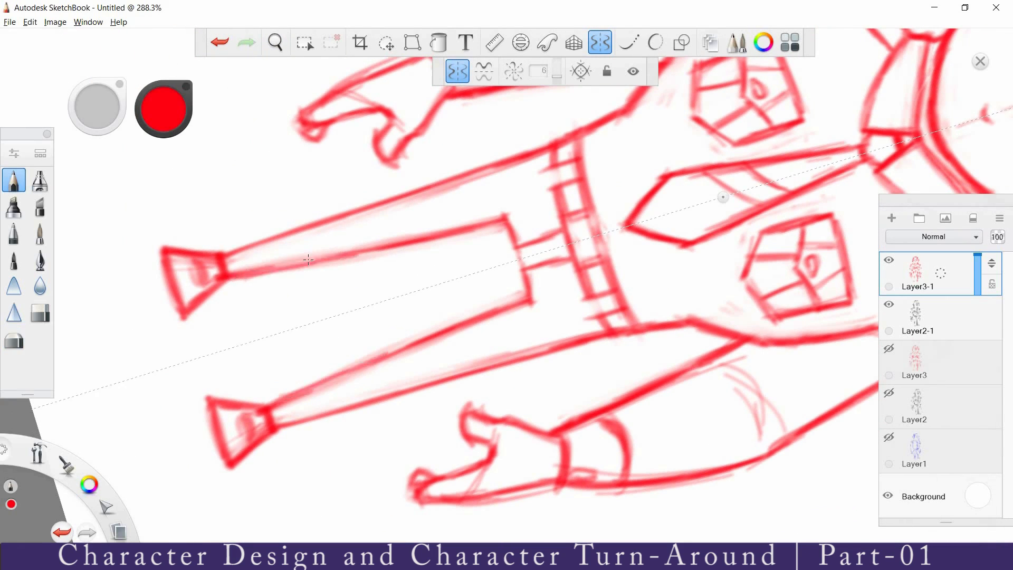
{"action": "key", "text": "e"}
{"action": "mouse_move", "coordinate": [269, 282]}
{"action": "left_mouse_down"}
{"action": "mouse_move", "coordinate": [224, 283]}
{"action": "mouse_move", "coordinate": [222, 255]}
{"action": "mouse_move", "coordinate": [267, 248]}
{"action": "mouse_move", "coordinate": [317, 272]}
{"action": "mouse_move", "coordinate": [407, 237]}
{"action": "mouse_move", "coordinate": [221, 258]}
{"action": "mouse_move", "coordinate": [227, 277]}
{"action": "mouse_move", "coordinate": [388, 241]}
{"action": "left_mouse_up"}
{"action": "key", "text": "e"}
{"action": "left_click_drag", "start_coordinate": [219, 258], "coordinate": [529, 149]}
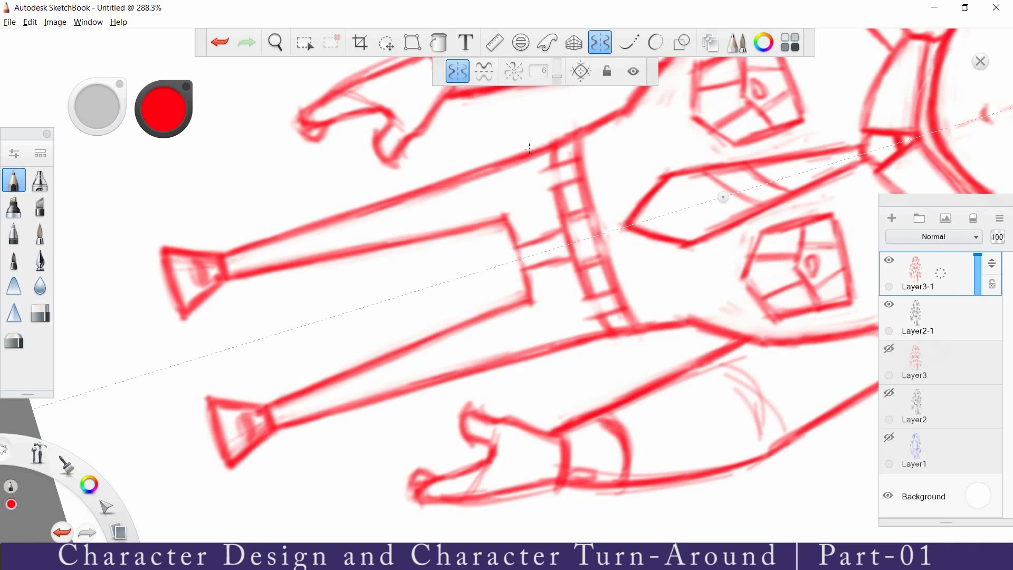
Step: Firm up the crotch line, fly, belt buckle, belt loops and shoe outlines of the red figure
{"action": "left_click_drag", "start_coordinate": [504, 219], "coordinate": [530, 296]}
{"action": "mouse_move", "coordinate": [511, 243]}
{"action": "left_mouse_down"}
{"action": "mouse_move", "coordinate": [567, 230]}
{"action": "mouse_move", "coordinate": [562, 218]}
{"action": "mouse_move", "coordinate": [575, 268]}
{"action": "left_mouse_up"}
{"action": "left_click_drag", "start_coordinate": [592, 208], "coordinate": [606, 258]}
{"action": "left_click_drag", "start_coordinate": [582, 180], "coordinate": [548, 190]}
{"action": "left_click_drag", "start_coordinate": [581, 159], "coordinate": [543, 172]}
{"action": "mouse_move", "coordinate": [196, 260]}
{"action": "left_mouse_down"}
{"action": "mouse_move", "coordinate": [203, 280]}
{"action": "mouse_move", "coordinate": [178, 301]}
{"action": "left_mouse_up"}
{"action": "left_click_drag", "start_coordinate": [165, 262], "coordinate": [181, 309]}
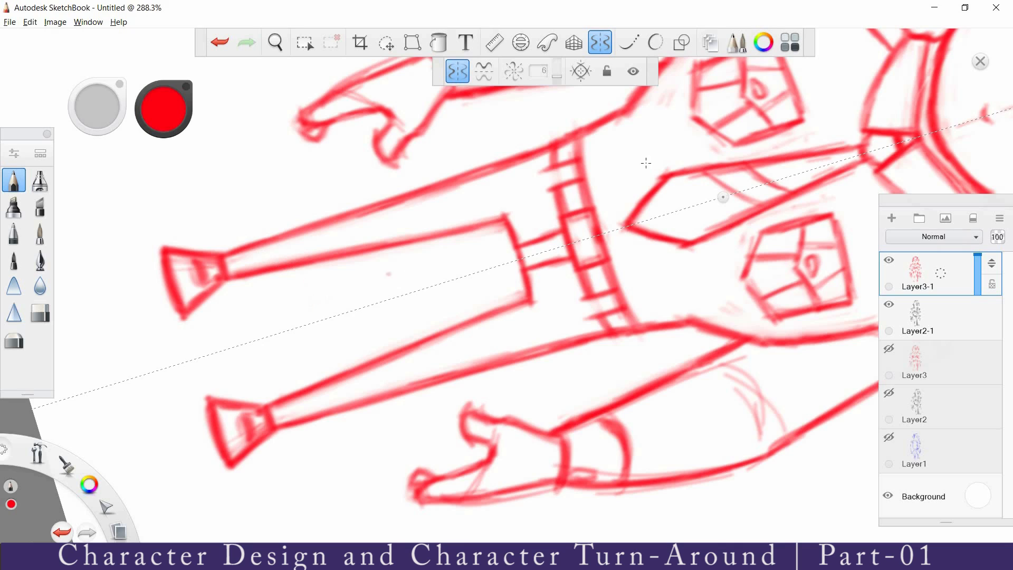
Step: Turn symmetry off and compare the whole red front view with the original sketch
{"action": "key", "text": "space"}
{"action": "left_click_drag", "start_coordinate": [486, 288], "coordinate": [508, 293]}
{"action": "mouse_move", "coordinate": [444, 154]}
{"action": "left_mouse_down"}
{"action": "mouse_move", "coordinate": [334, 253]}
{"action": "mouse_move", "coordinate": [299, 266]}
{"action": "left_mouse_up"}
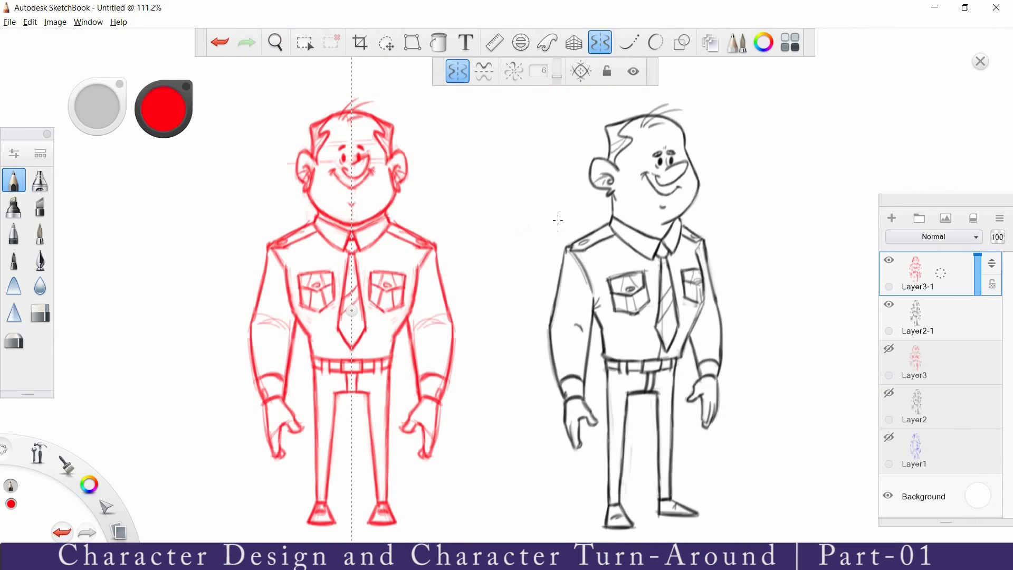
{"action": "key", "text": "space"}
{"action": "mouse_move", "coordinate": [527, 260]}
{"action": "left_mouse_down"}
{"action": "mouse_move", "coordinate": [552, 260]}
{"action": "mouse_move", "coordinate": [545, 255]}
{"action": "left_mouse_up"}
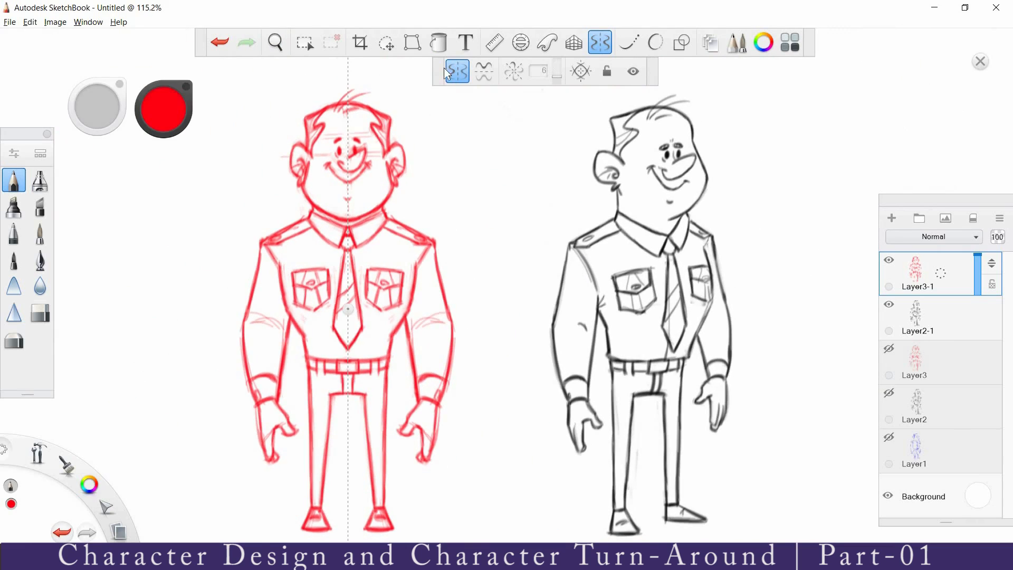
{"action": "left_click", "coordinate": [591, 45]}
{"action": "key", "text": "f"}
{"action": "key", "text": "f"}
{"action": "key", "text": "space"}
{"action": "left_click_drag", "start_coordinate": [514, 432], "coordinate": [512, 426]}
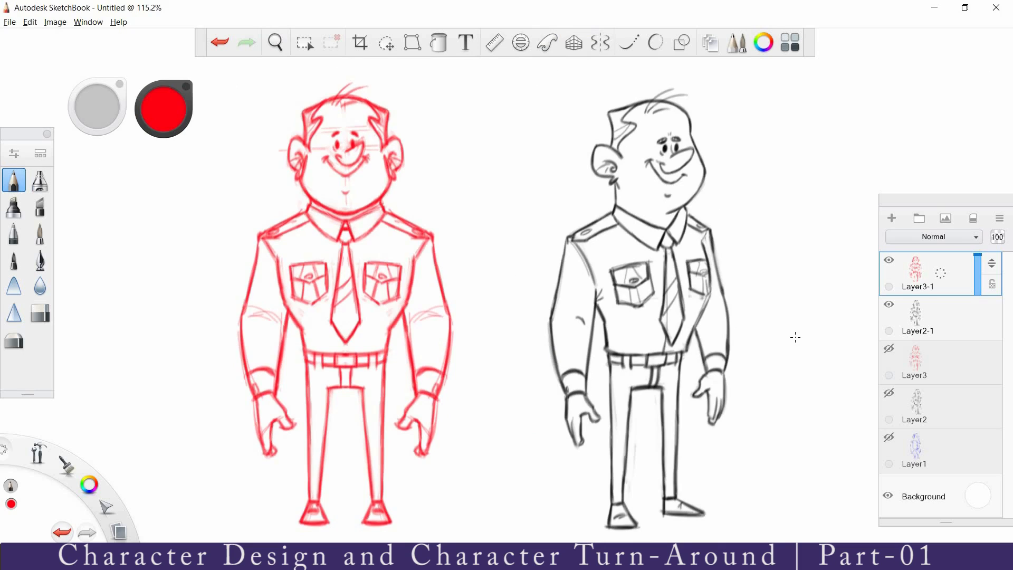
{"action": "key", "text": "e"}
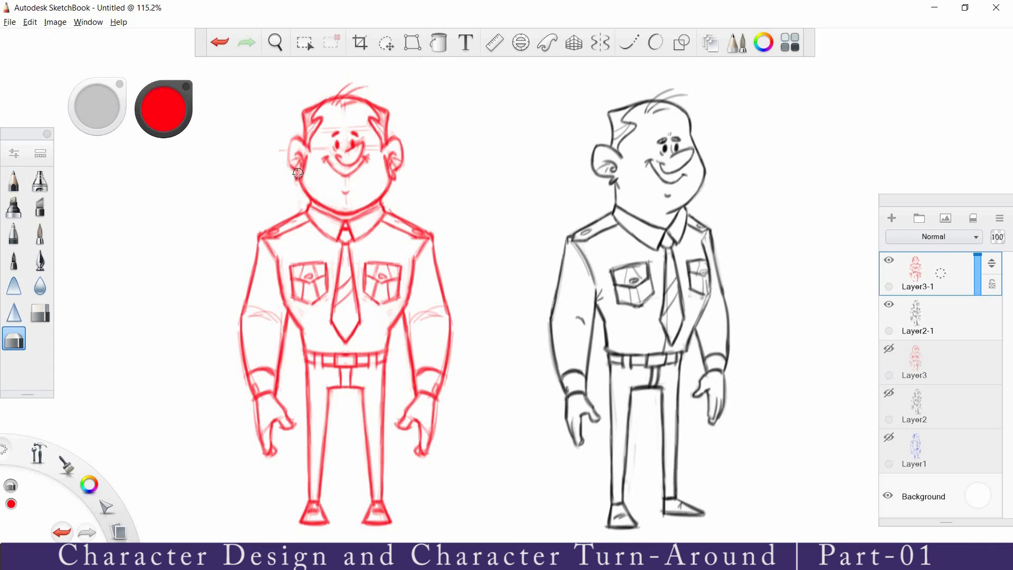
{"action": "key", "text": "p"}
{"action": "key", "text": "ctrl+z"}
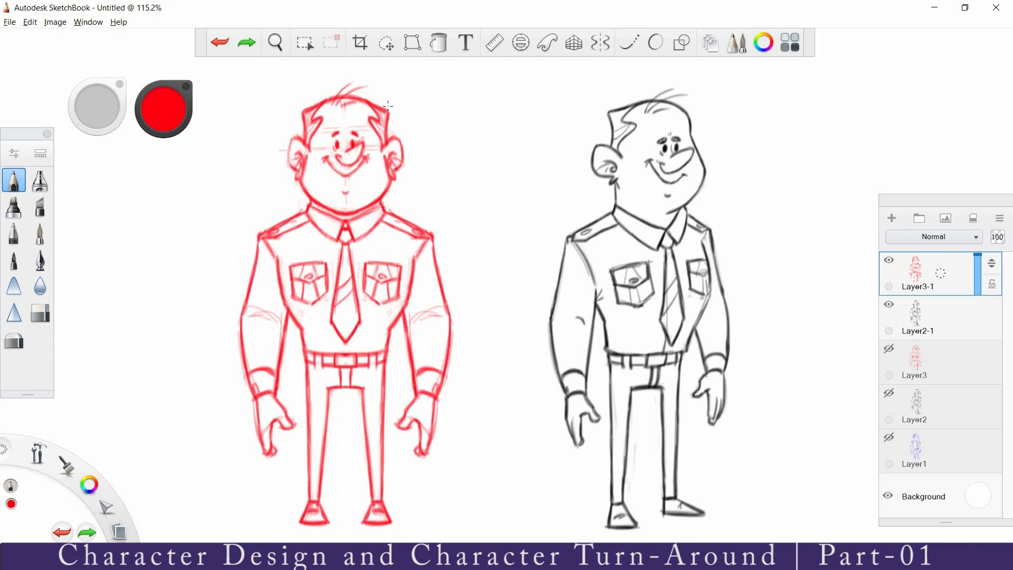
Step: Turn symmetry back on, fade the old outer ear outlines, and redraw both ears larger with firm curves
{"action": "left_click", "coordinate": [600, 43]}
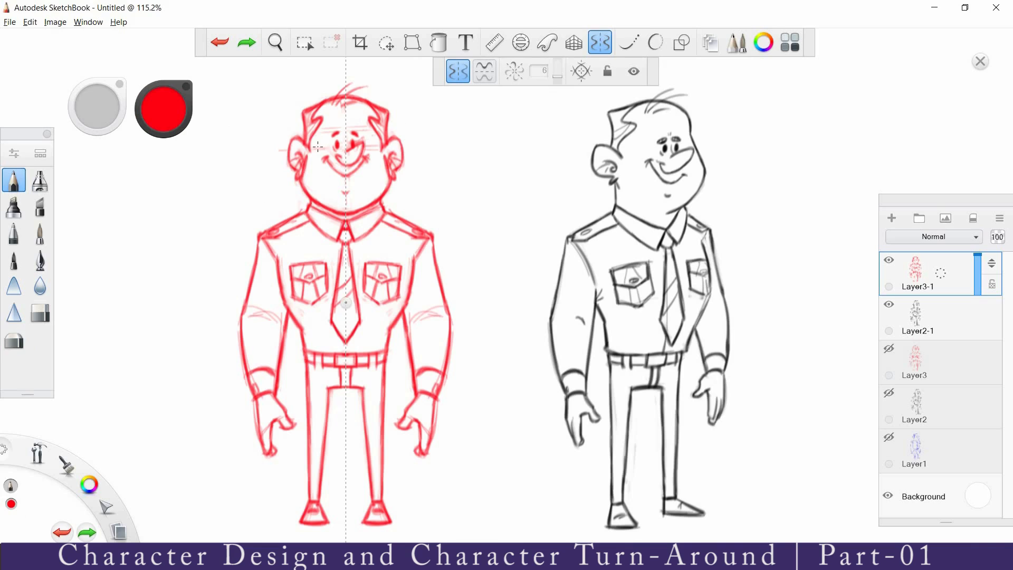
{"action": "key", "text": "e"}
{"action": "left_click_drag", "start_coordinate": [294, 144], "coordinate": [302, 175]}
{"action": "key", "text": "p"}
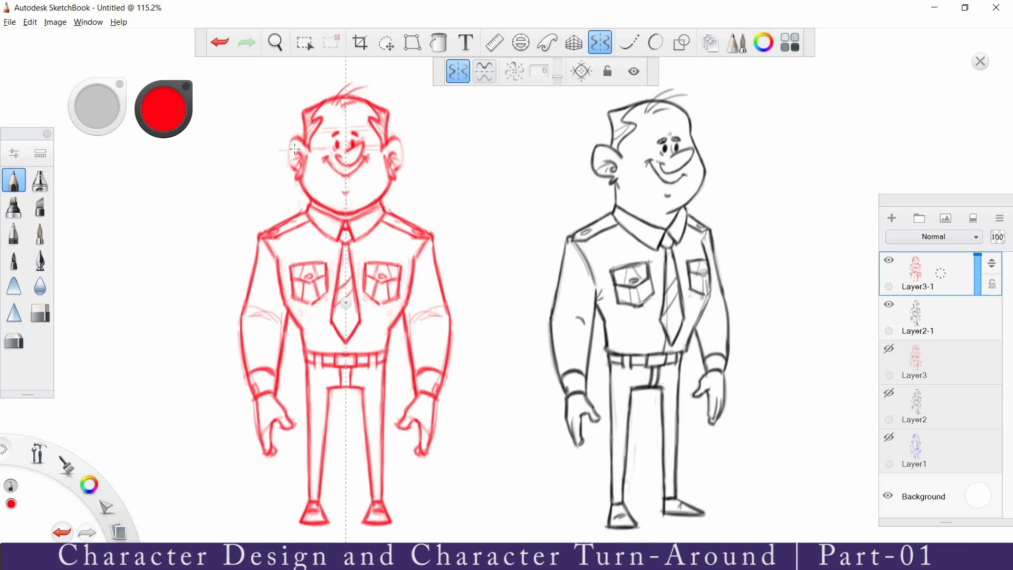
{"action": "left_click_drag", "start_coordinate": [292, 137], "coordinate": [285, 164]}
{"action": "key", "text": "e"}
{"action": "key", "text": "p"}
{"action": "left_click_drag", "start_coordinate": [294, 139], "coordinate": [289, 169]}
Step: Turn symmetry off, erase the rough lines around the nose, and redraw the nose with a clean outline
{"action": "left_click", "coordinate": [598, 44]}
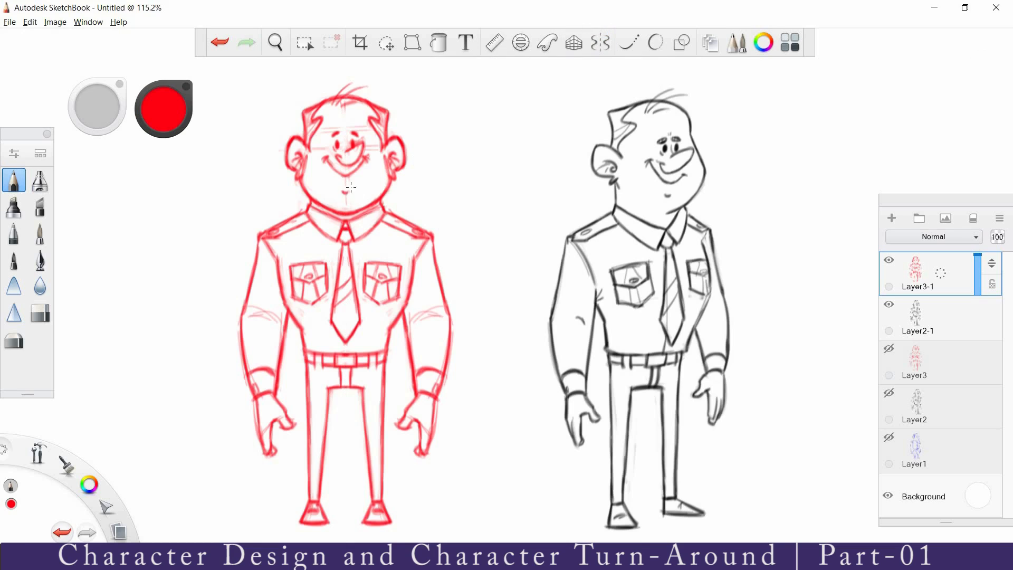
{"action": "key", "text": "e"}
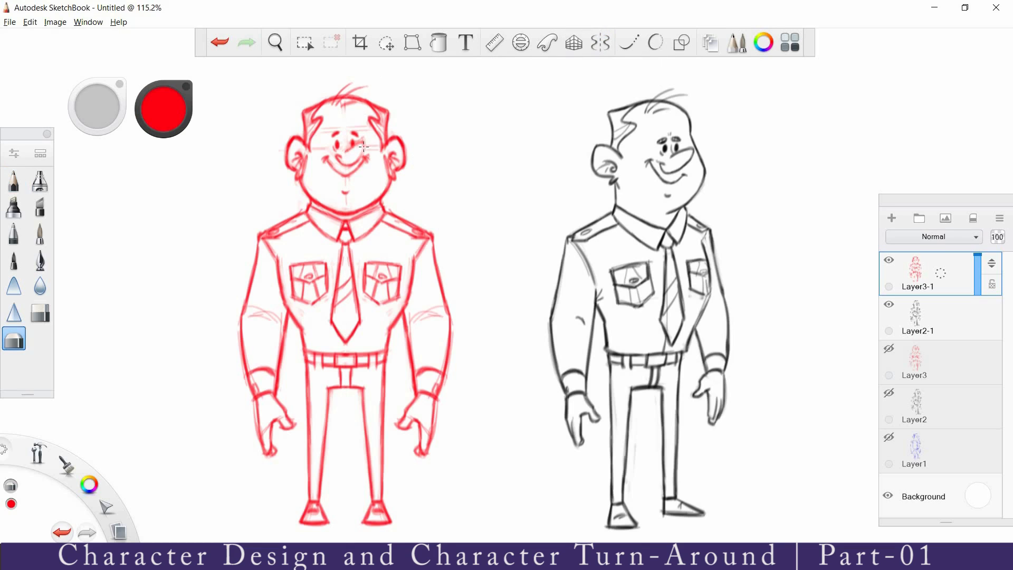
{"action": "key", "text": "e"}
{"action": "key", "text": "e"}
{"action": "key", "text": "e"}
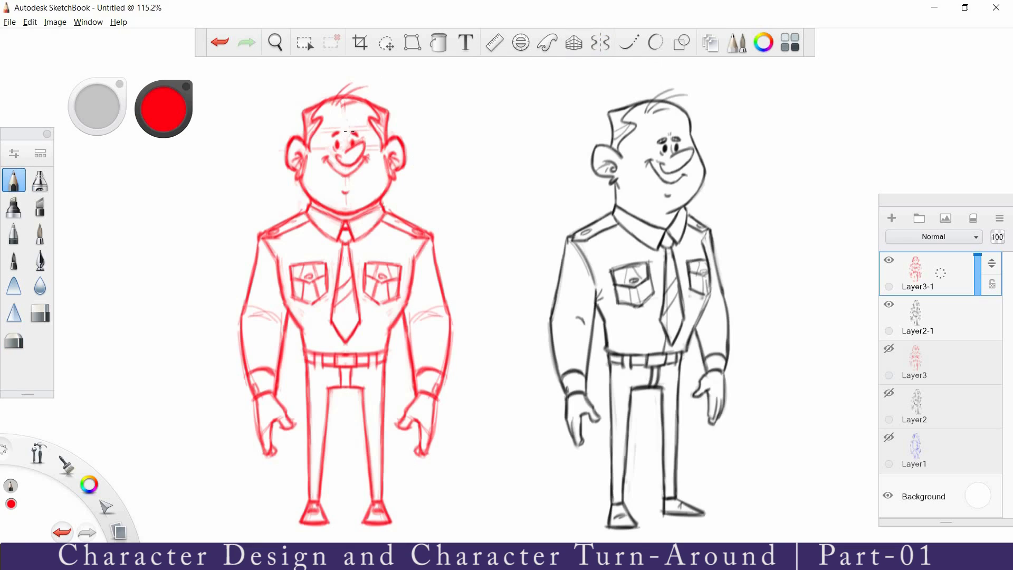
{"action": "key", "text": "e"}
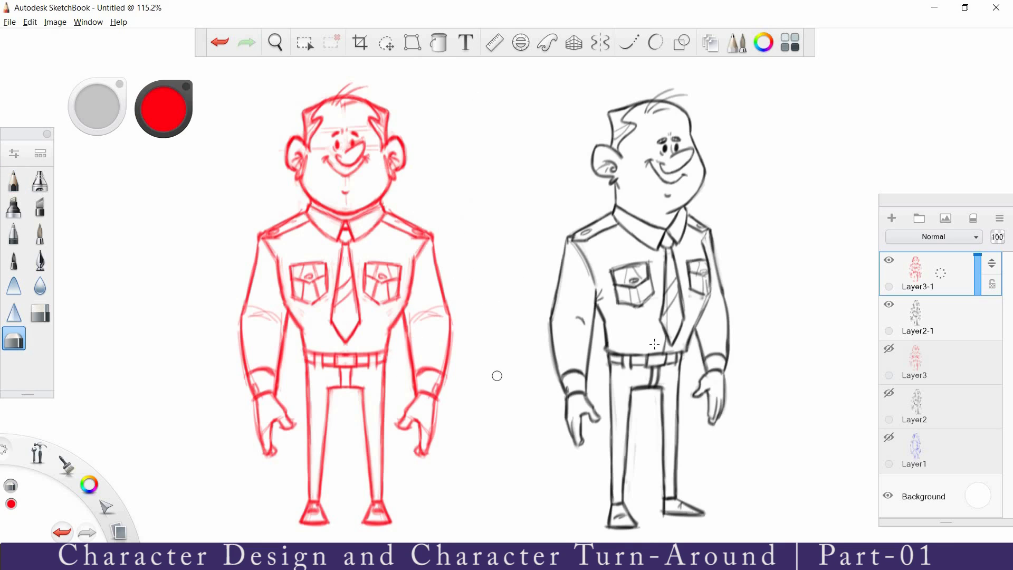
{"action": "key", "text": "e"}
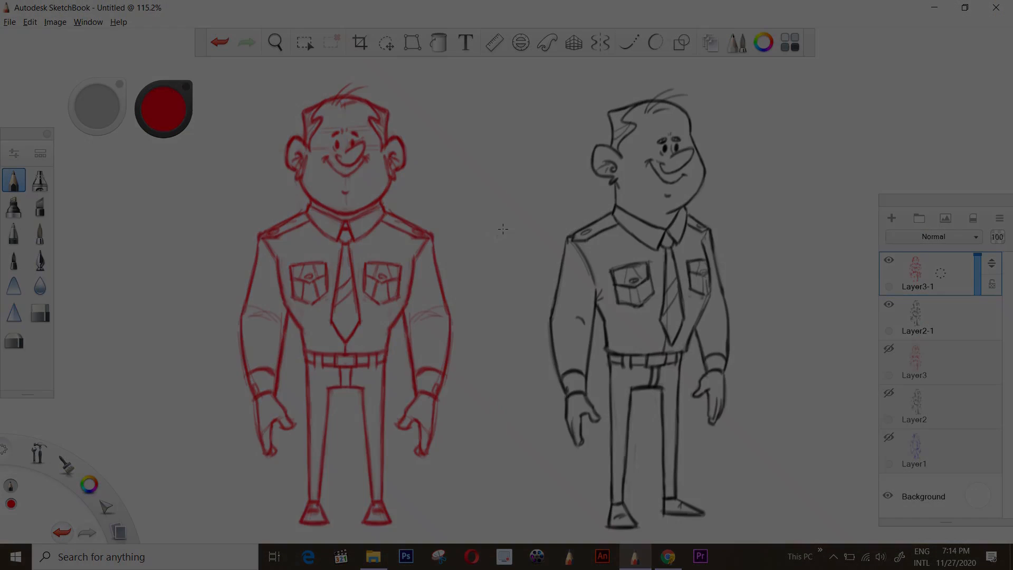